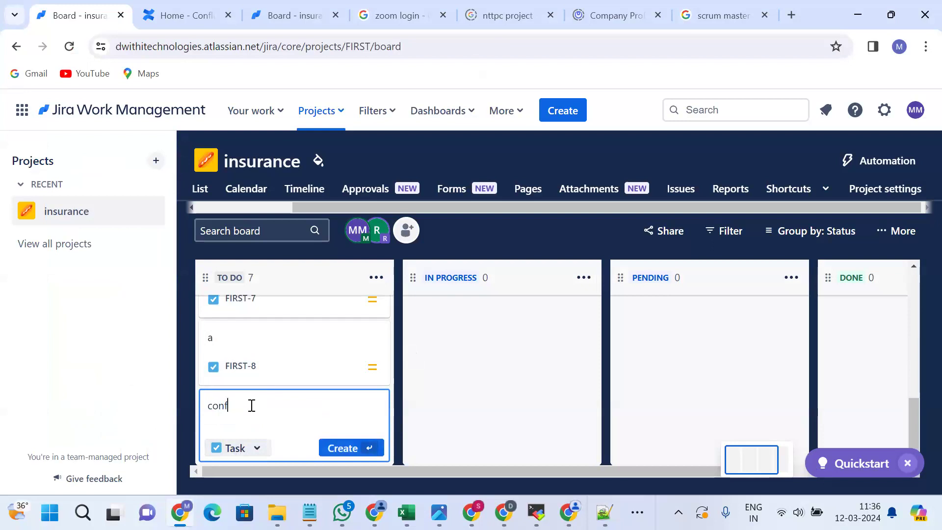
Create the To Do task 'configure the nfs server and clients' (FIRST-9) and close the creation box.
type("s server and cli")
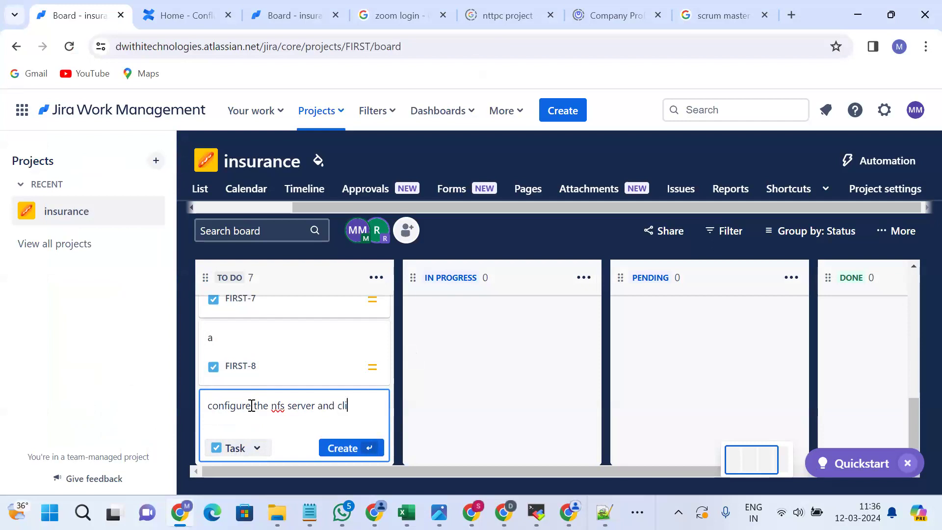
type("ents")
key("Return")
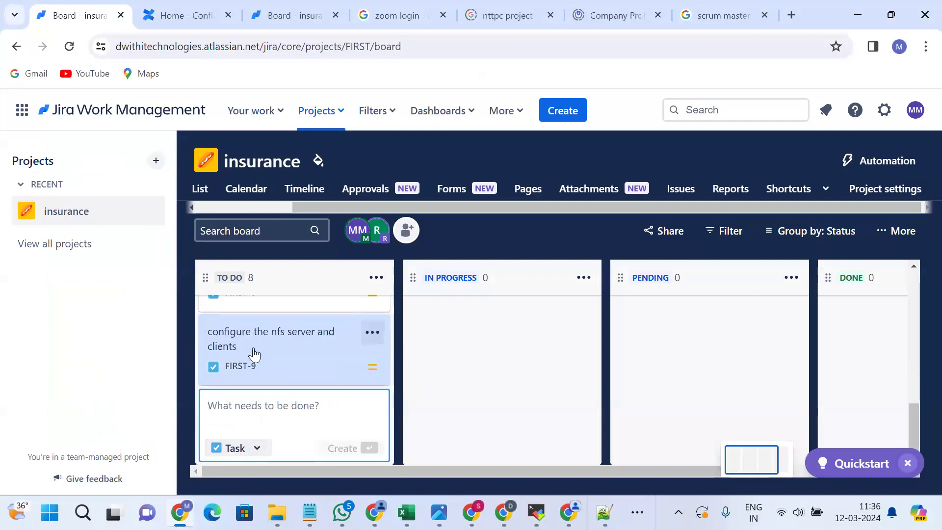
key("Escape")
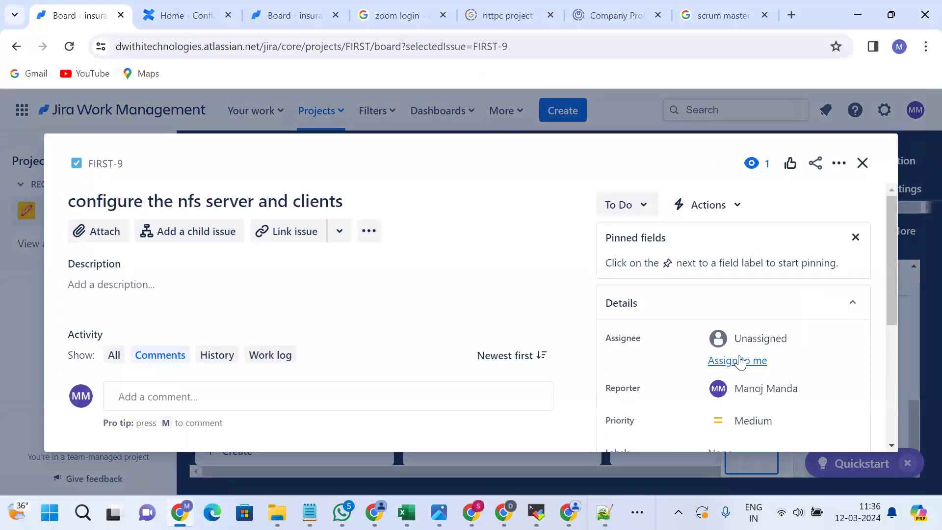
Assign FIRST-9 to yourself, then search the assignee field for another teammate.
left_click(740, 362)
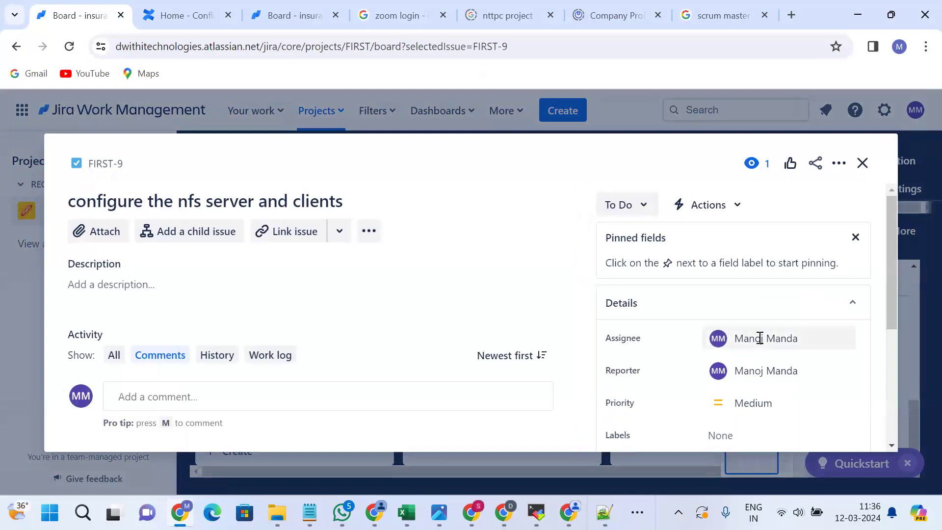
left_click(760, 338)
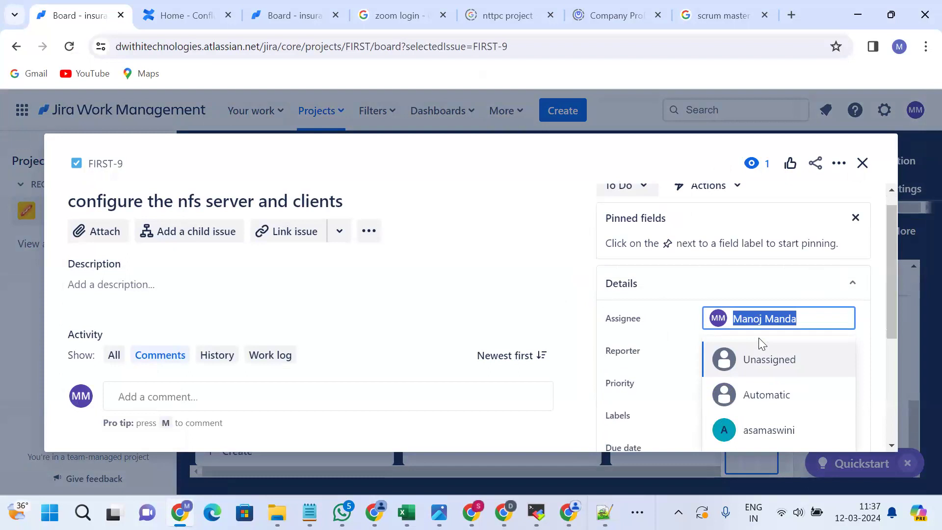
type("kalya")
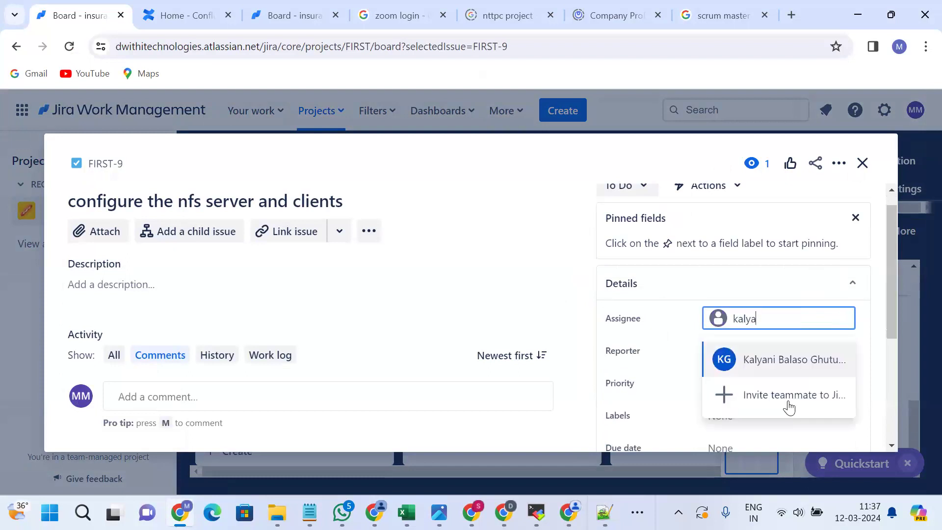
key("BackSpace")
key("BackSpace")
key("BackSpace")
key("BackSpace")
key("BackSpace")
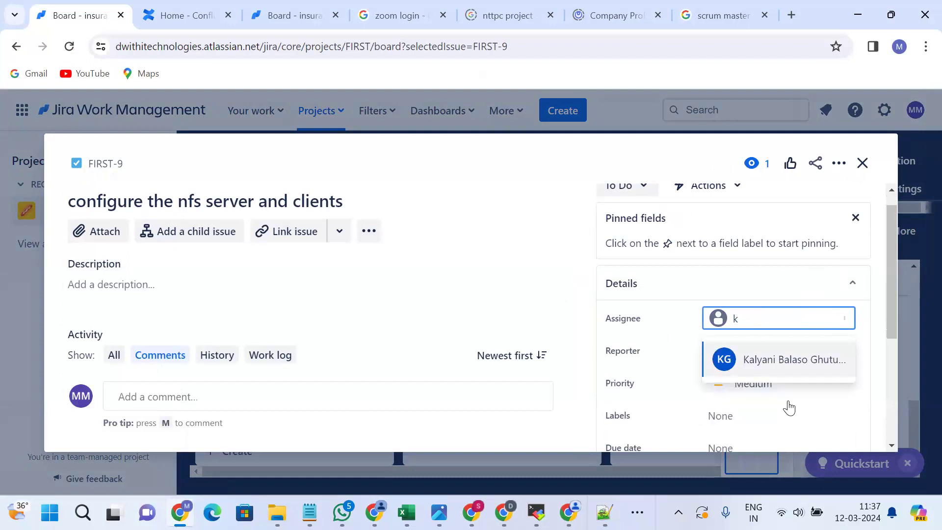
type("an")
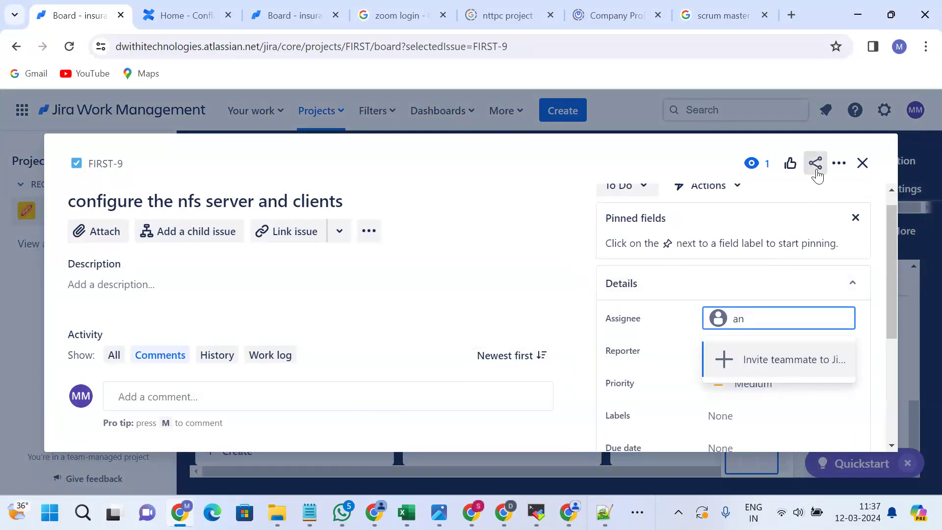
left_click(816, 173)
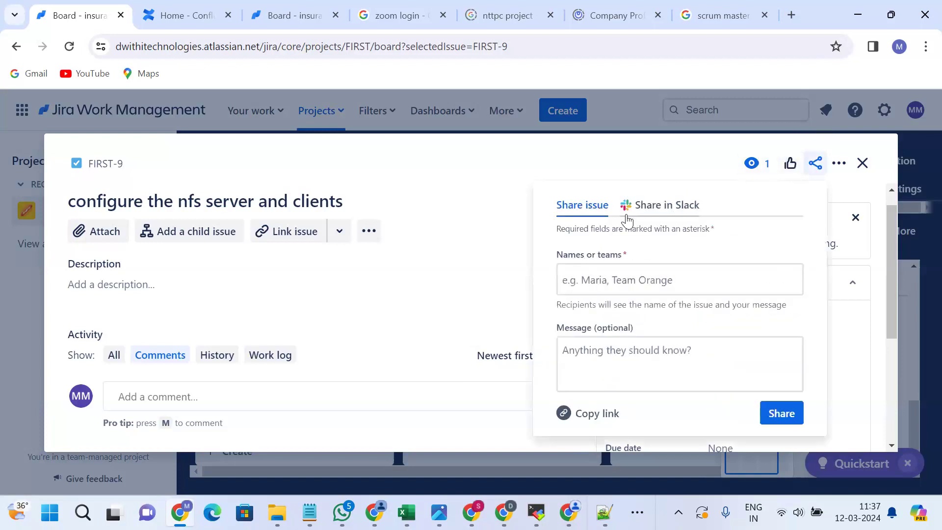
Copy FIRST-9's issue link from the Share panel, then close the panel.
left_click(630, 288)
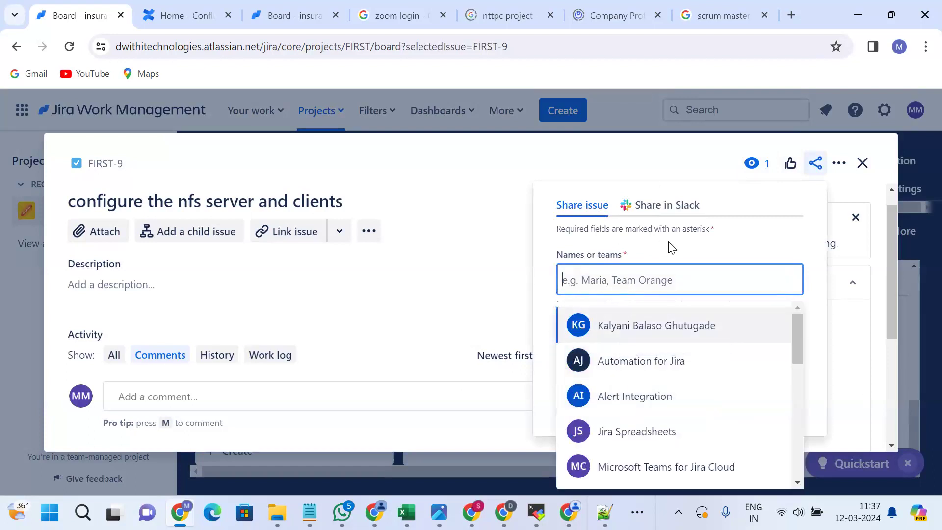
left_click(609, 219)
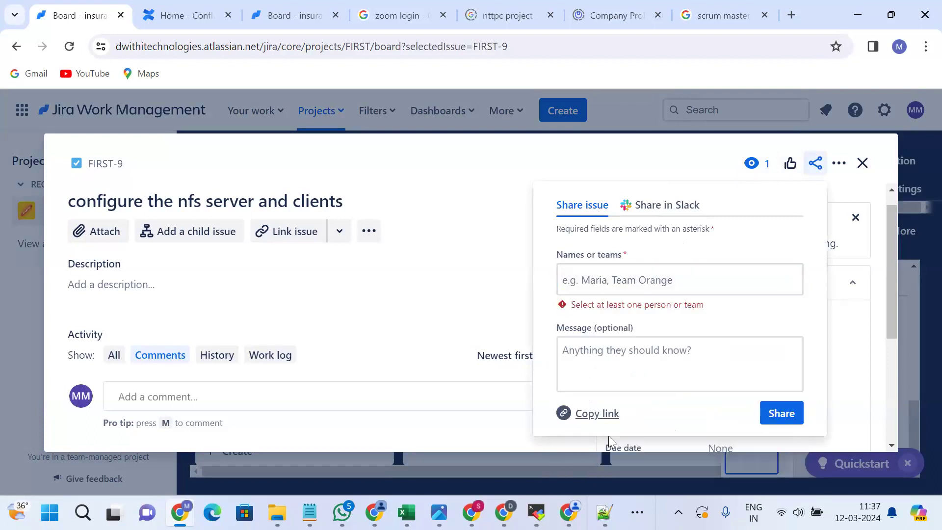
left_click(603, 419)
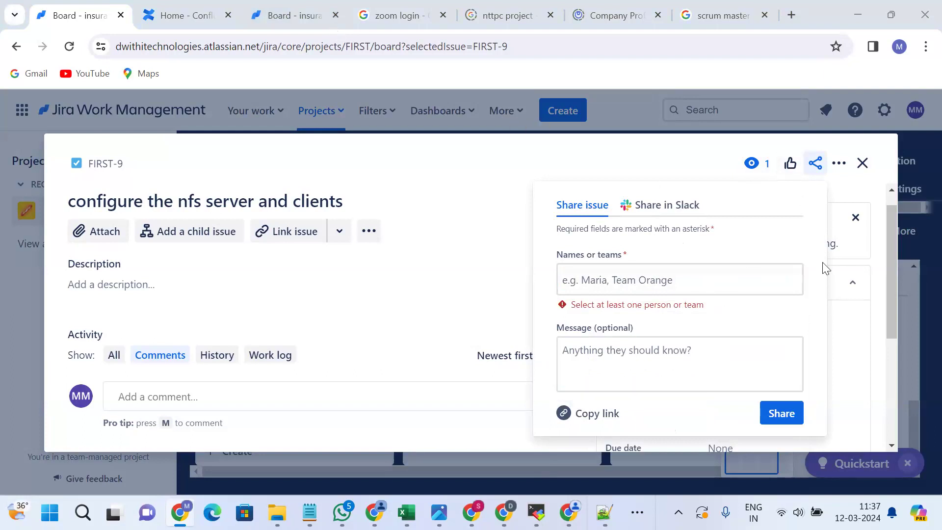
left_click(881, 228)
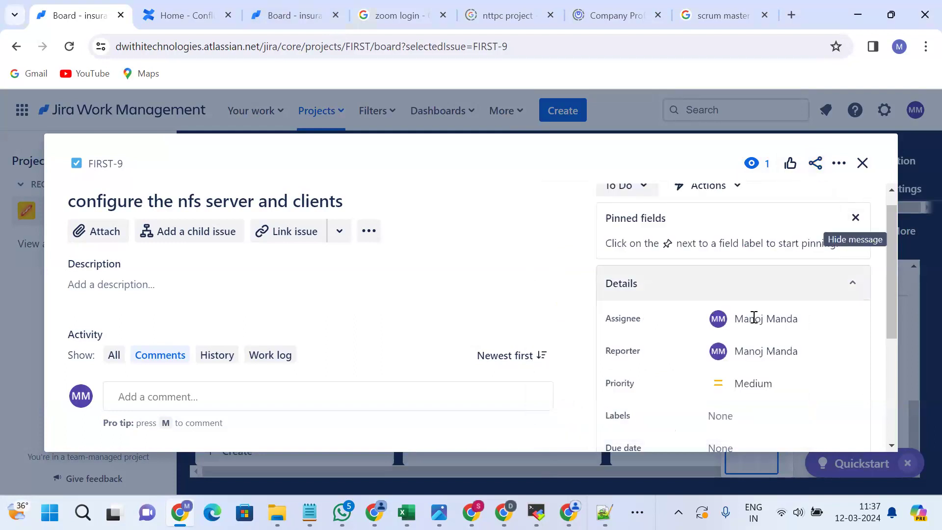
Make the first teammate both assignee and reporter of FIRST-9.
left_click(760, 319)
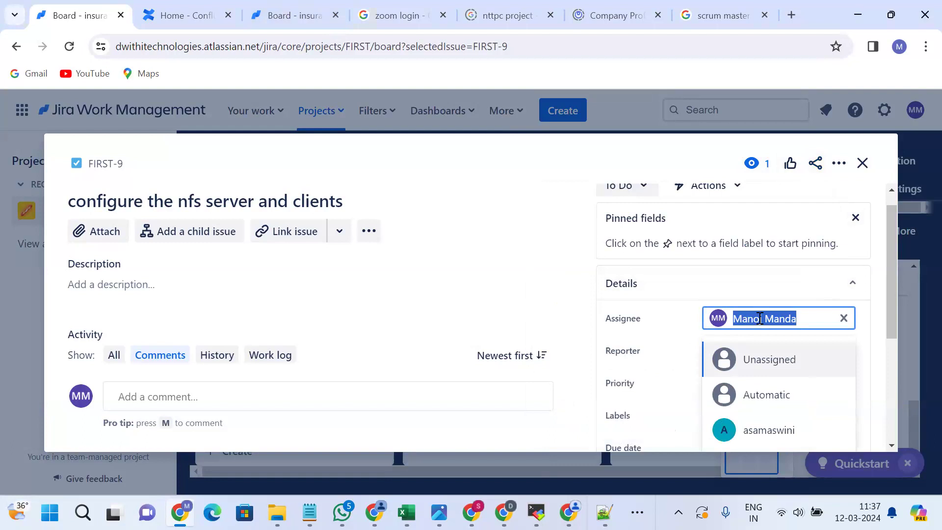
type("kal")
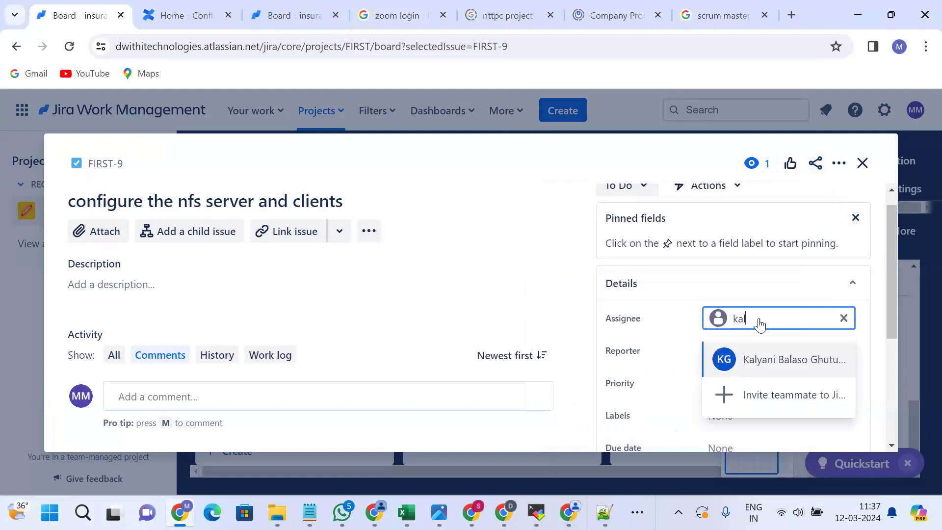
key("XF86AudioRaiseVolume")
key("XF86AudioRaiseVolume")
key("XF86AudioRaiseVolume")
key("XF86AudioRaiseVolume")
key("XF86AudioRaiseVolume")
key("XF86AudioRaiseVolume")
key("XF86AudioRaiseVolume")
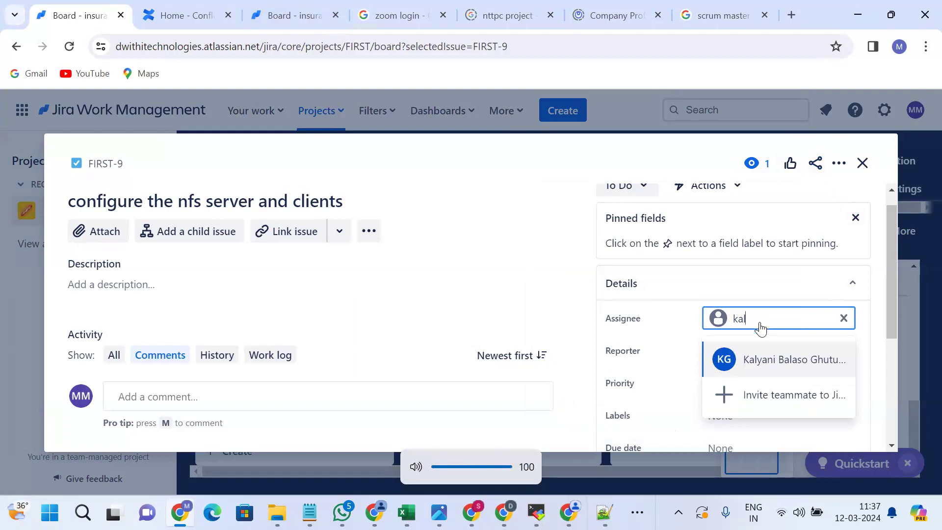
left_click(771, 360)
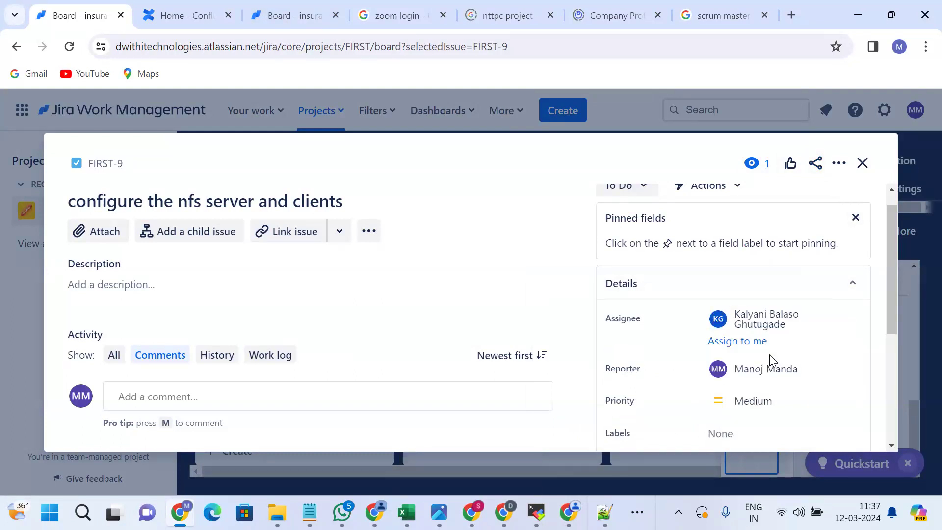
left_click(757, 372)
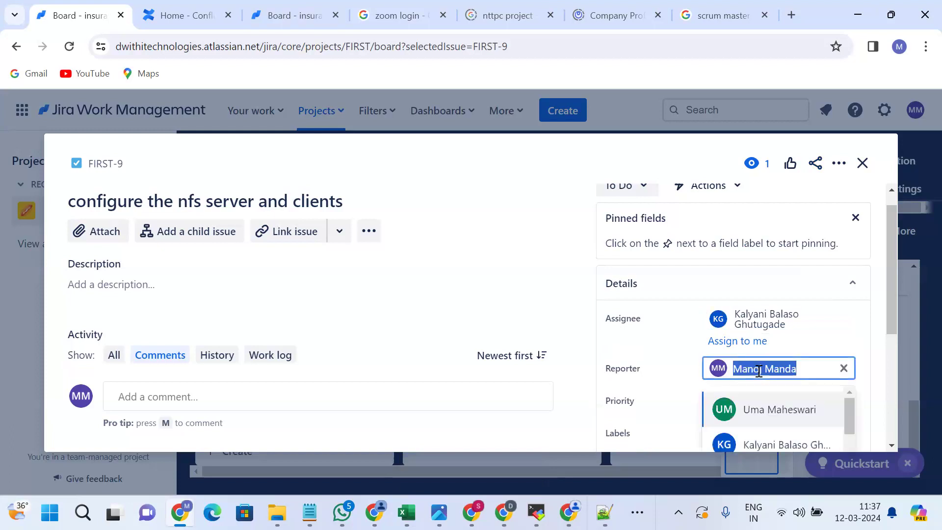
type("Kaly")
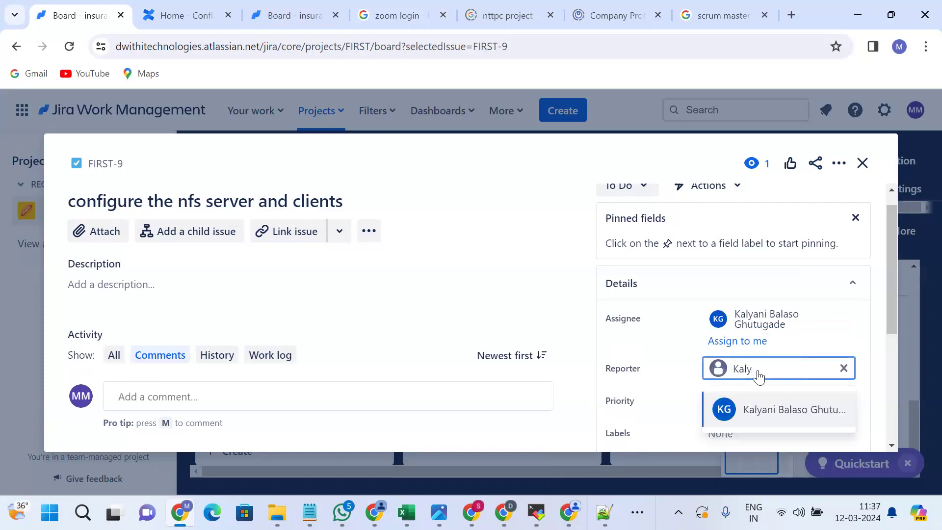
left_click(759, 413)
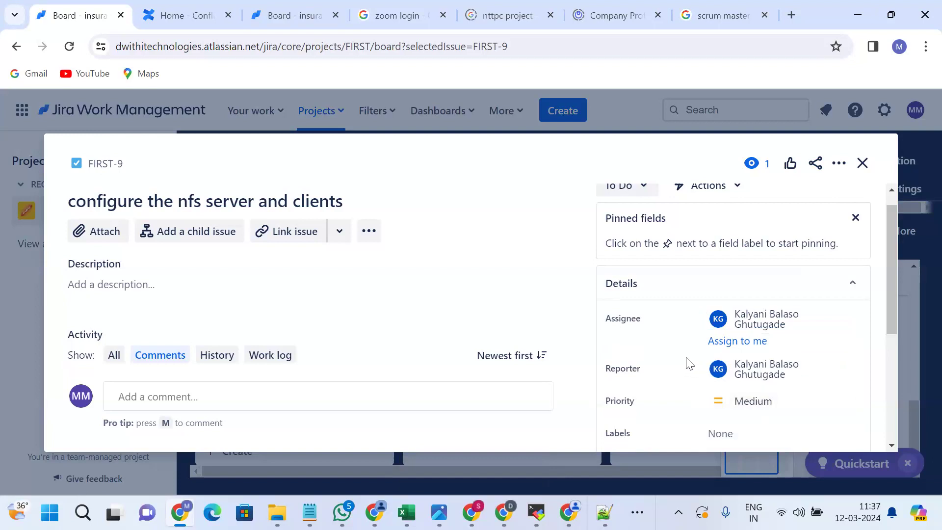
Reassign FIRST-9 to a different teammate, abandoning a further assignee search.
left_click(745, 327)
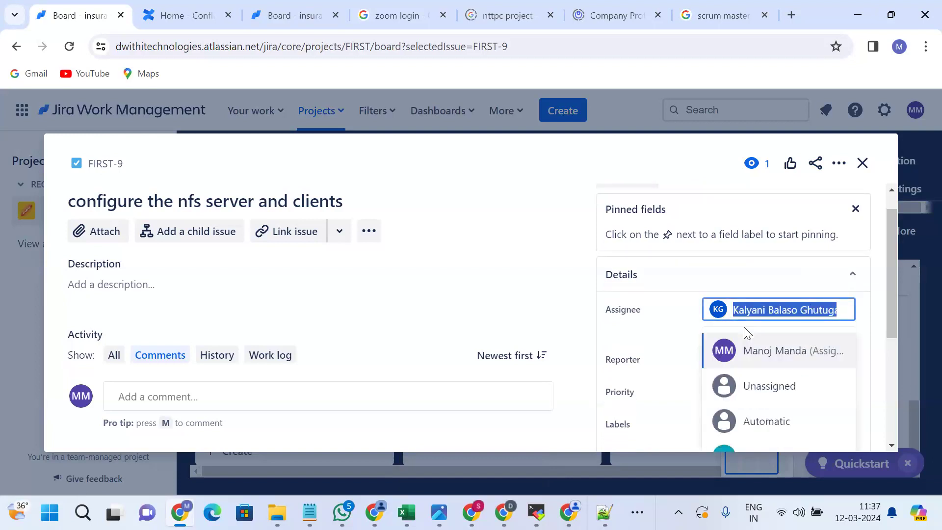
type("asa")
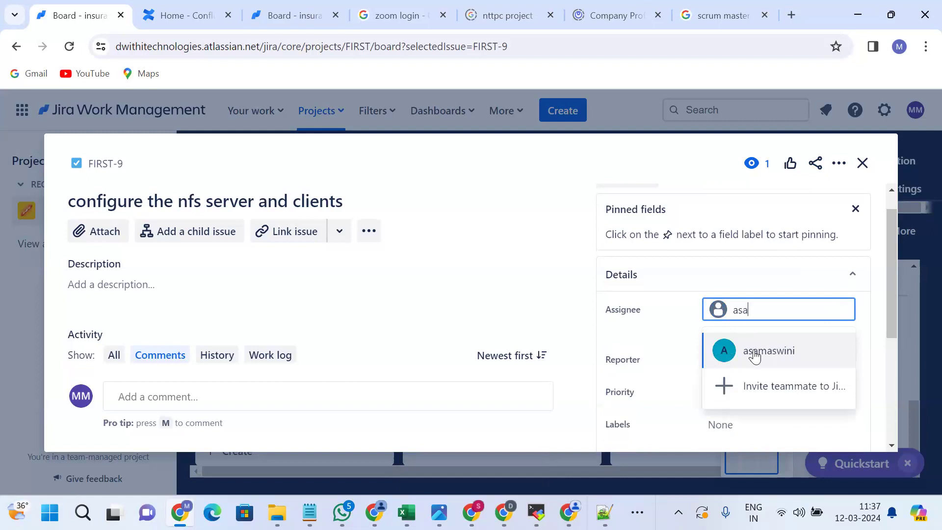
left_click(755, 351)
scroll(659, 308, "down", 3)
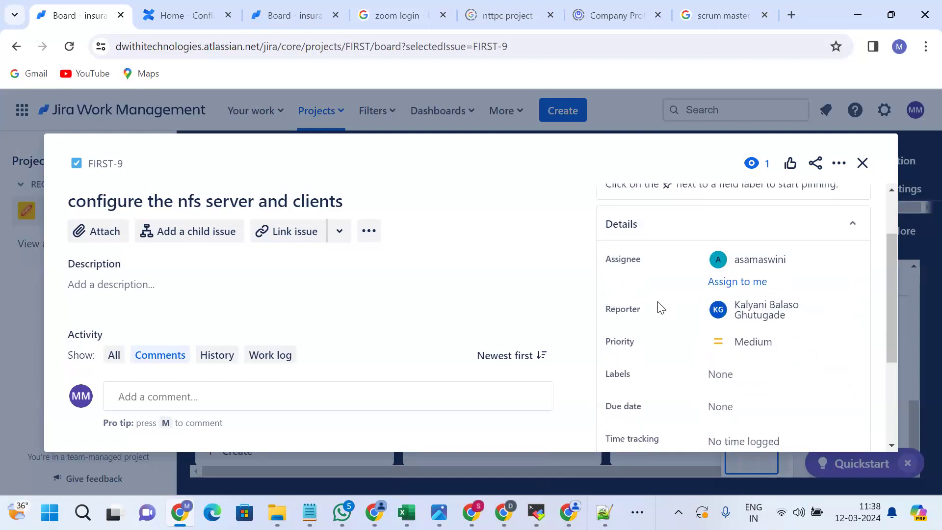
scroll(657, 307, "up", 3)
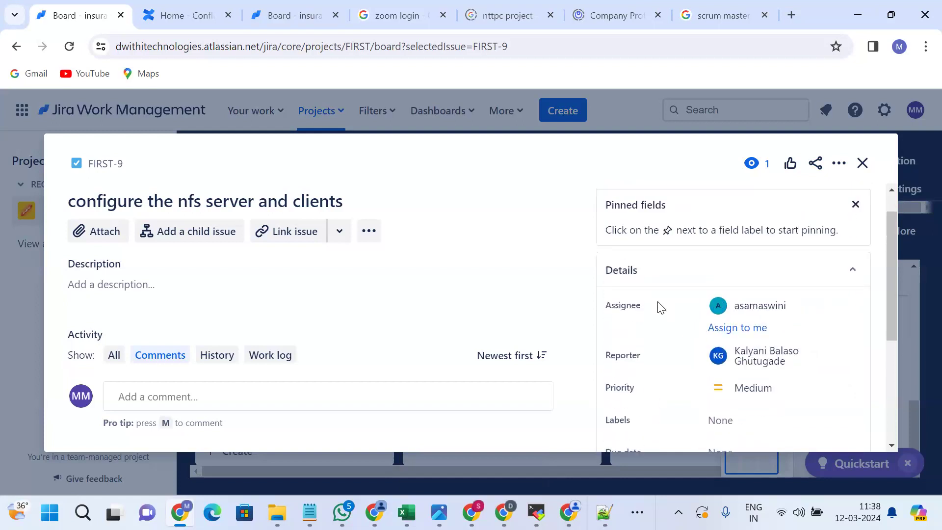
left_click(746, 309)
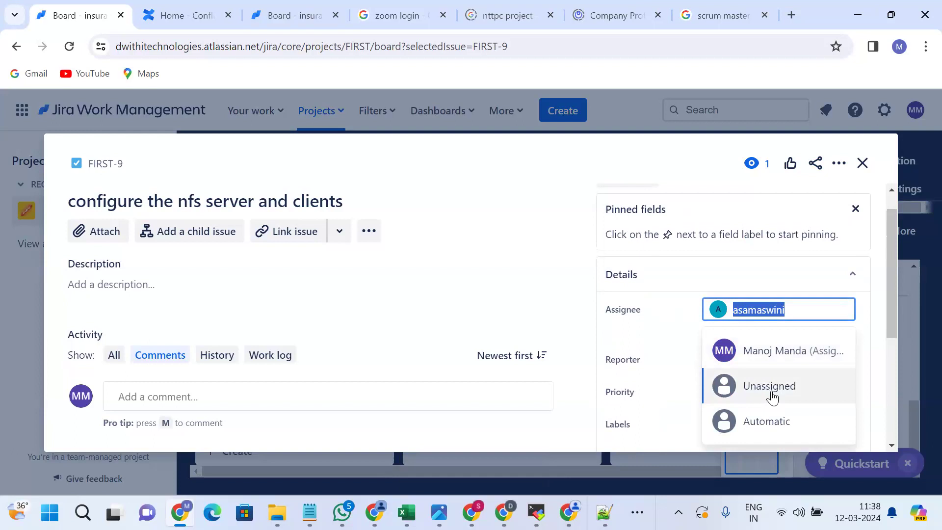
type("uma")
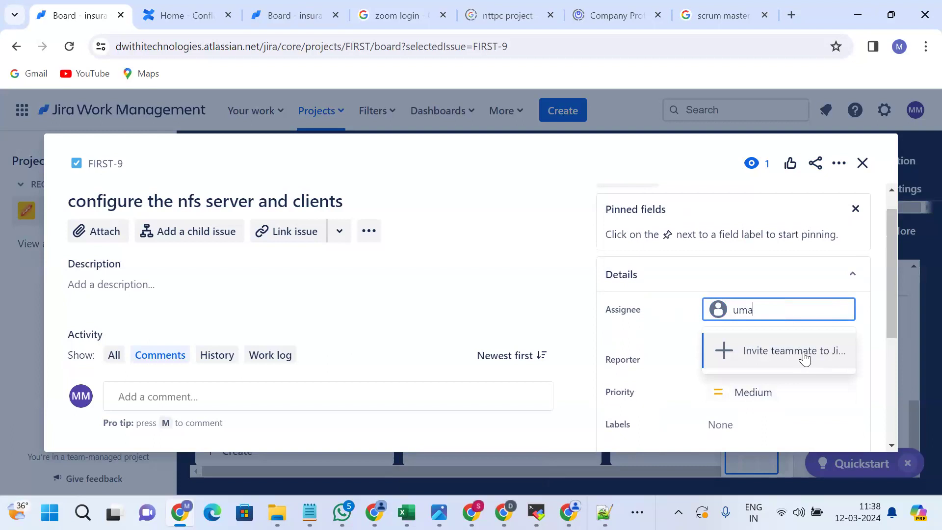
key("Escape")
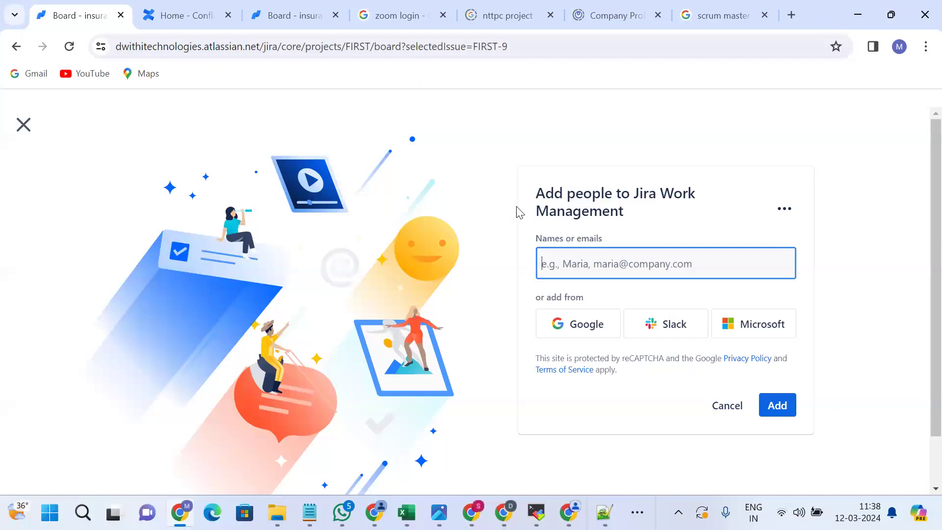
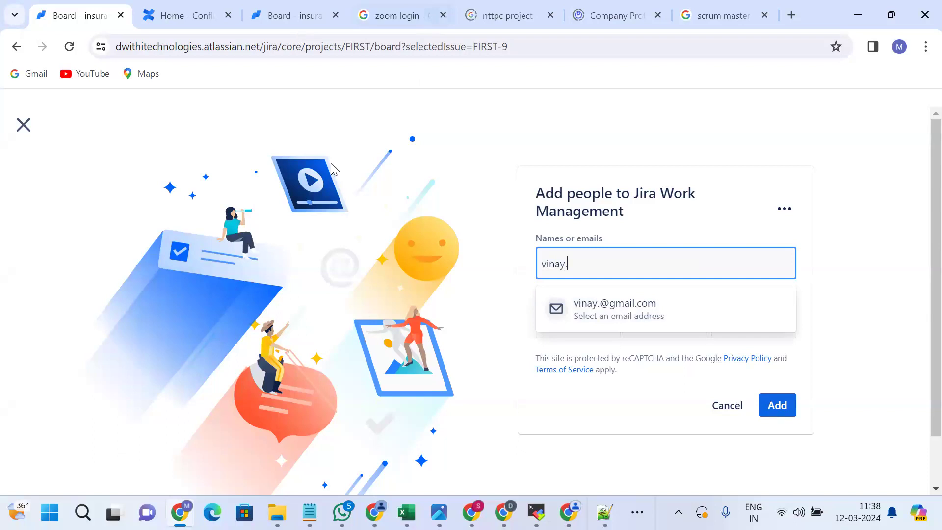
Enter the first teammate's e-mail address in Names or emails and select the suggestion.
left_click(576, 266)
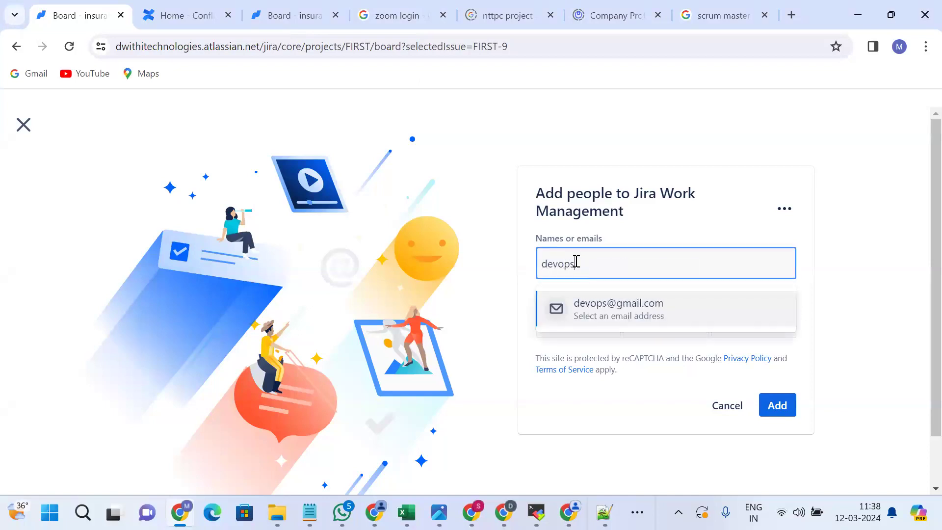
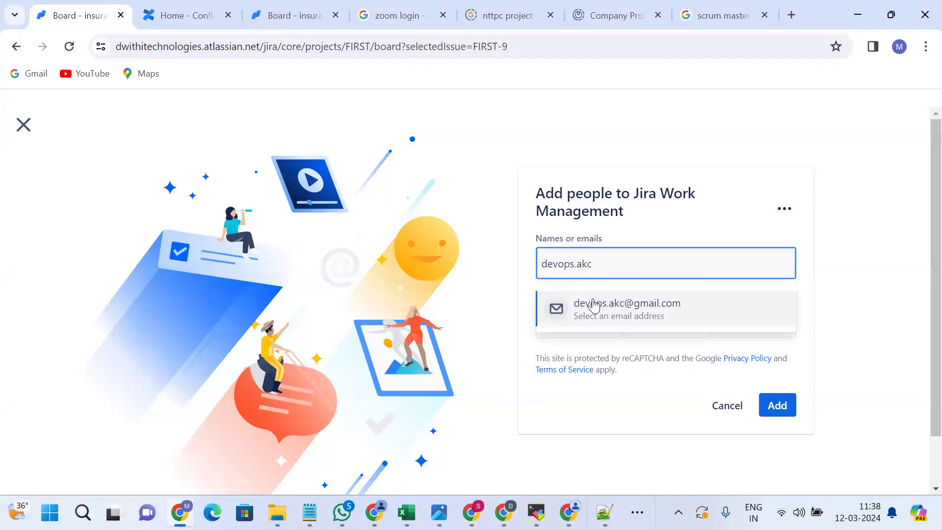
left_click(595, 304)
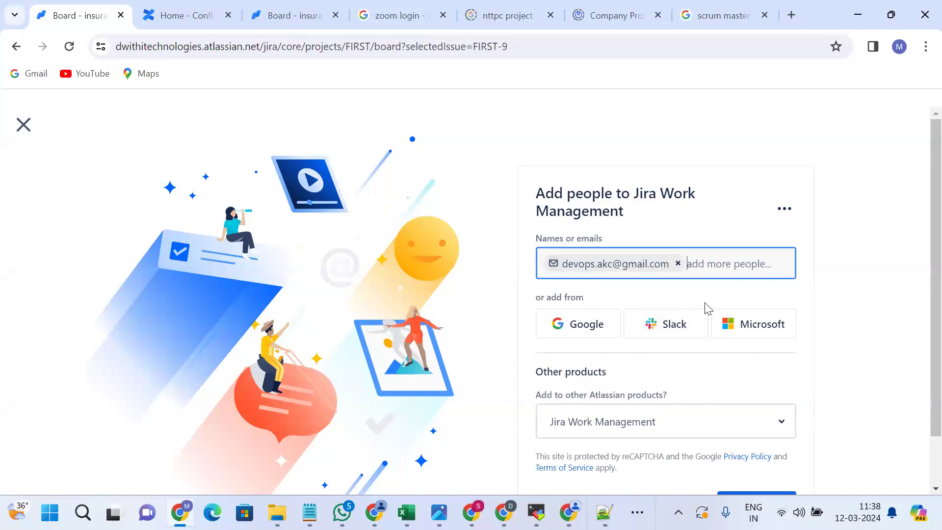
Also grant the invitees access to Confluence under other Atlassian products.
left_click(726, 427)
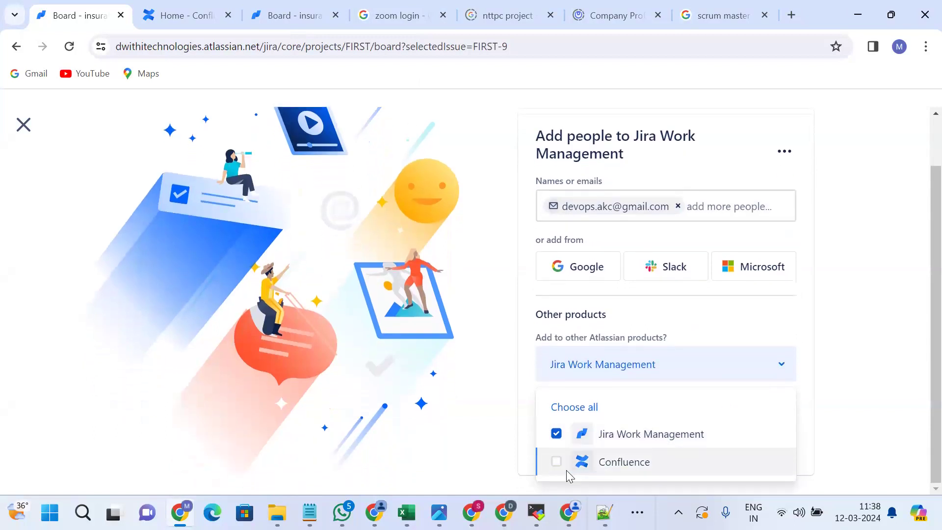
left_click(556, 462)
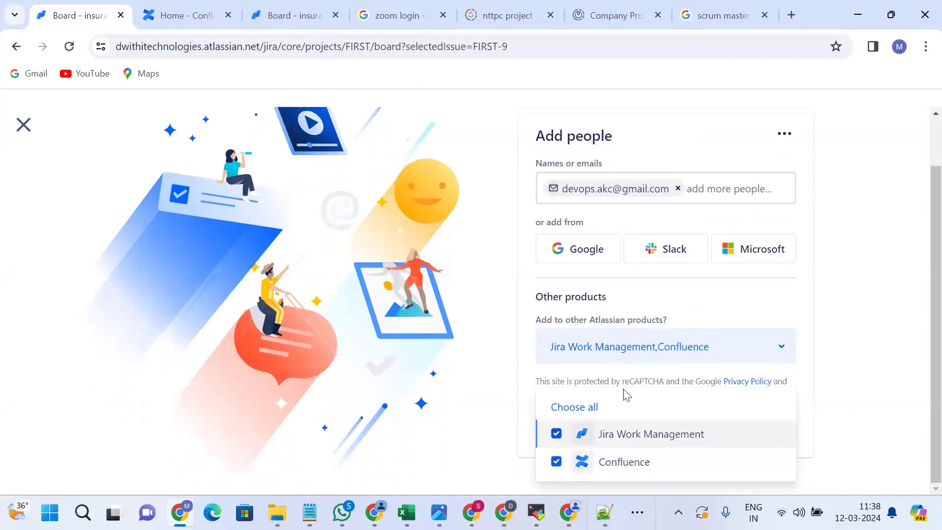
left_click(829, 319)
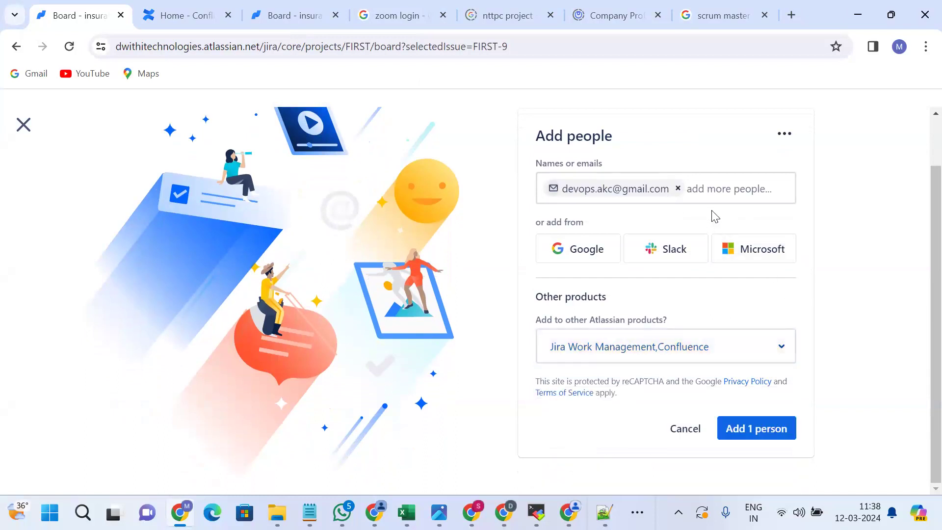
Enter the second teammate's e-mail address, fixing typos, and send both invitations.
left_click(714, 188)
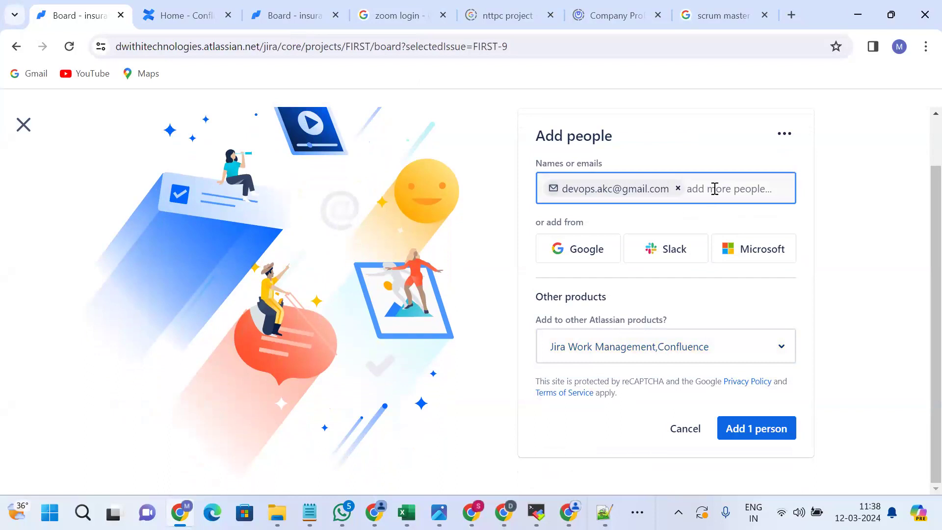
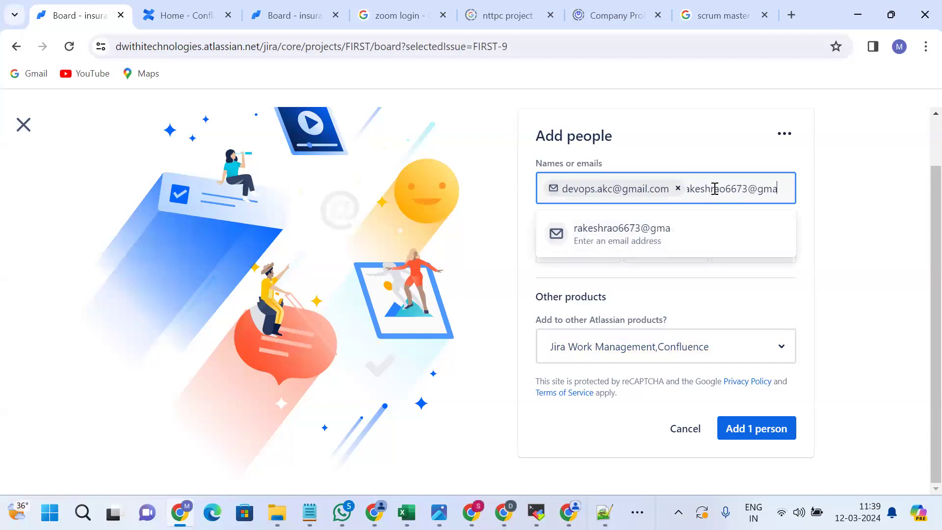
key("Return")
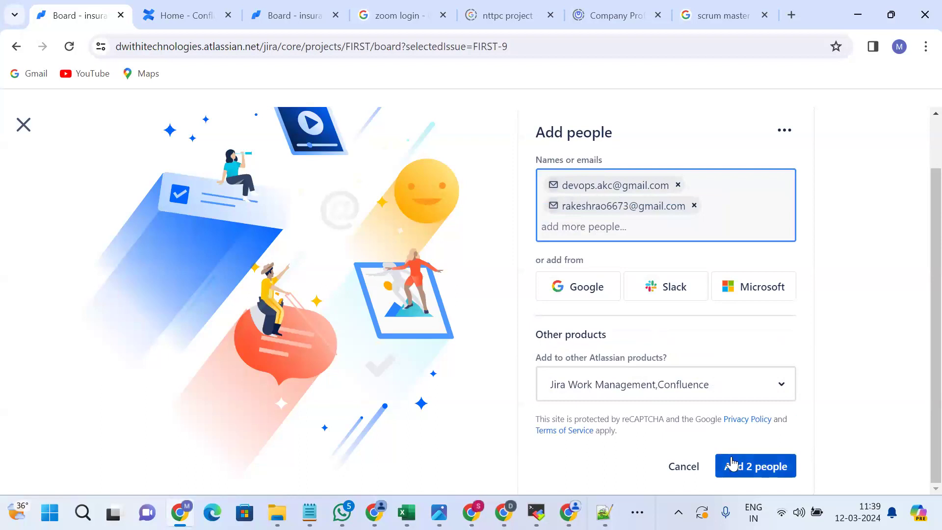
left_click(744, 475)
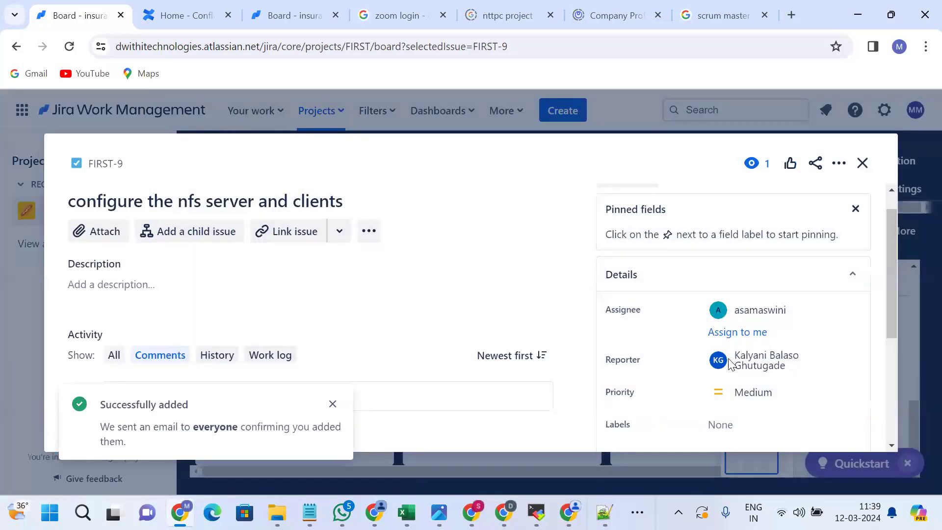
Check FIRST-9's assignee field and close the task details.
scroll(731, 373, "down", 1)
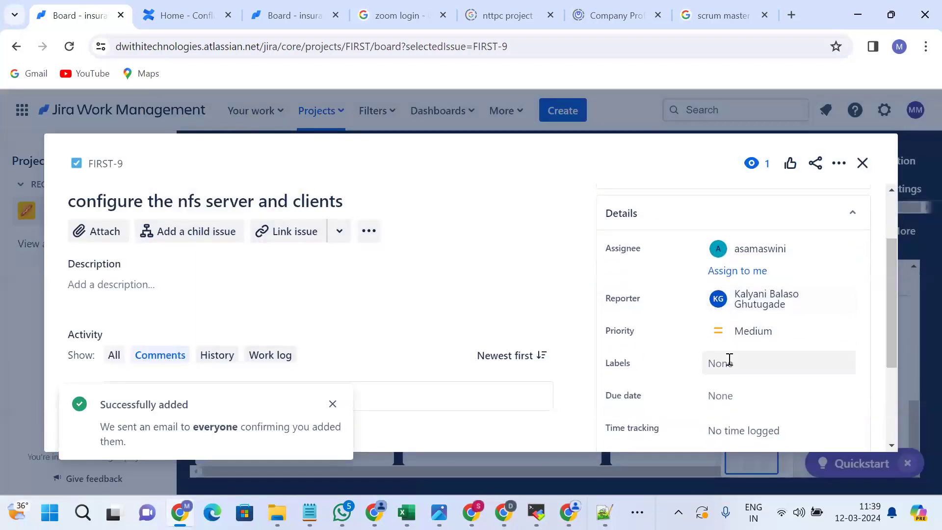
left_click(749, 249)
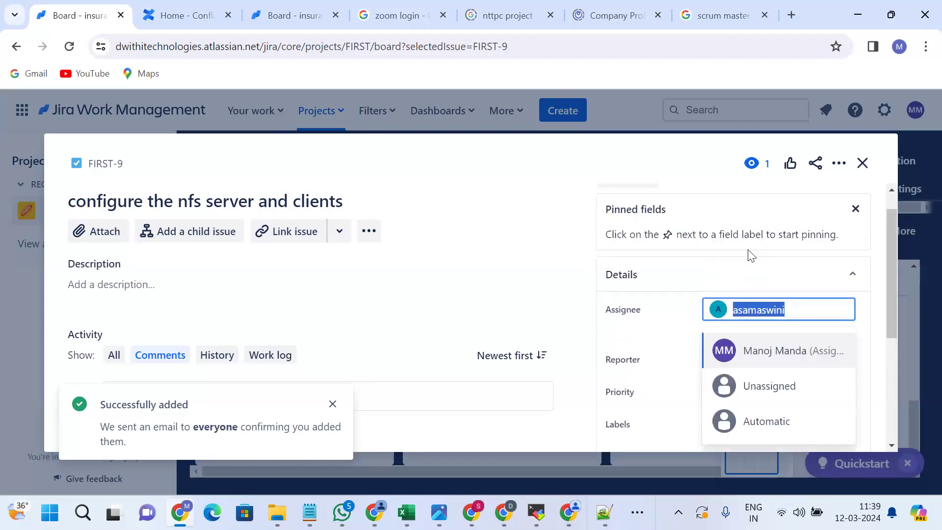
left_click(863, 163)
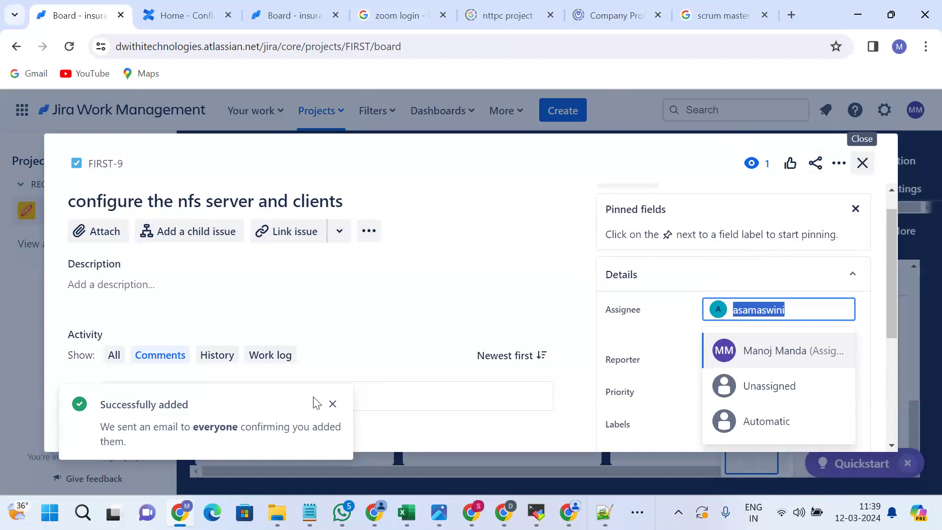
Close the task, move between the Confluence and Jira tabs, and return to the insurance board.
left_click(333, 403)
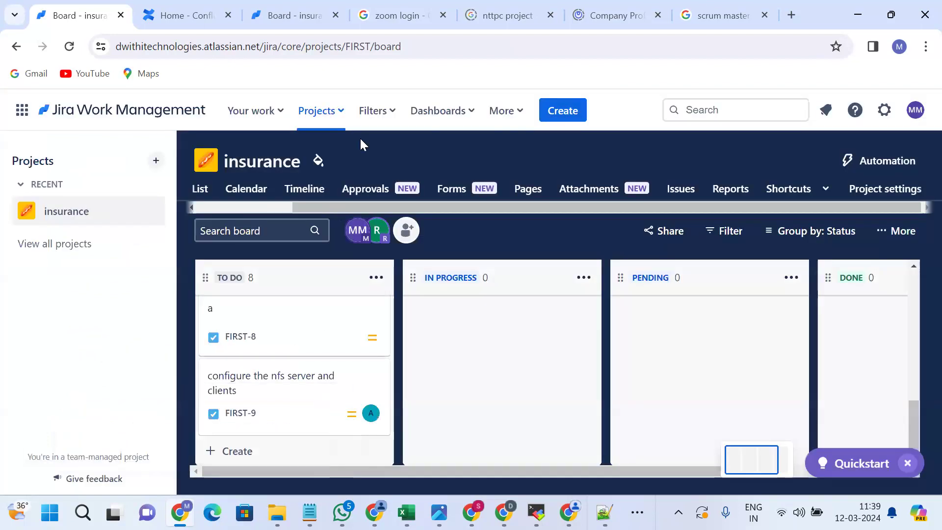
key("ctrl+Tab")
key("ctrl+shift+Tab")
key("ctrl+shift+Tab")
key("ctrl+shift+Tab")
key("ctrl+shift+Tab")
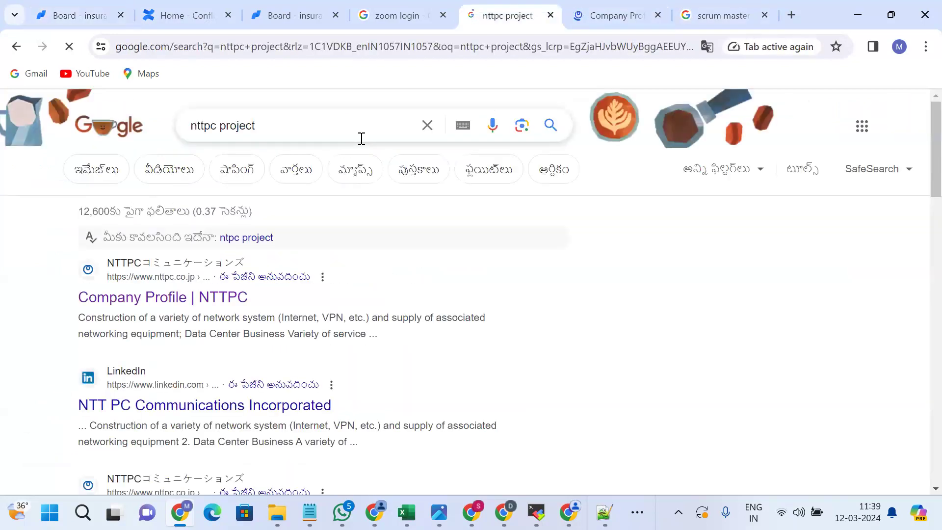
key("ctrl+shift+Tab")
key("ctrl+shift+Tab")
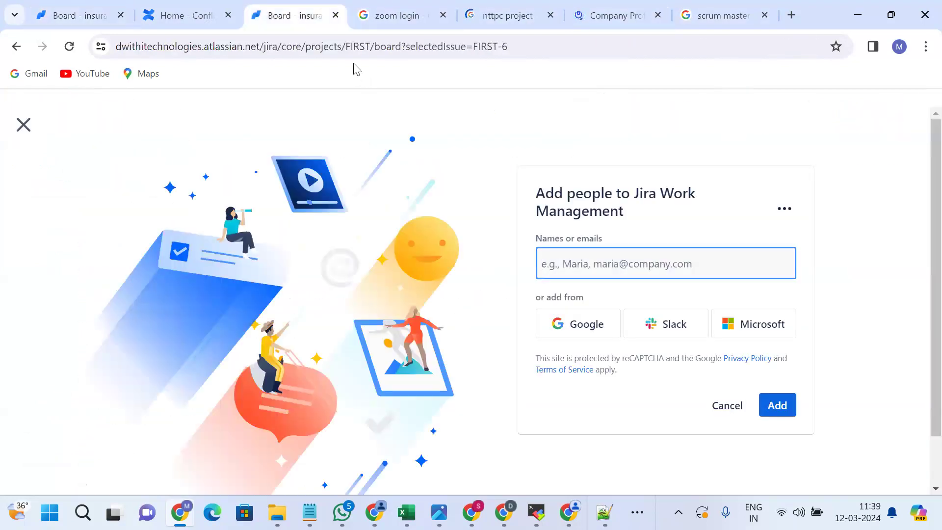
key("ctrl+shift+Tab")
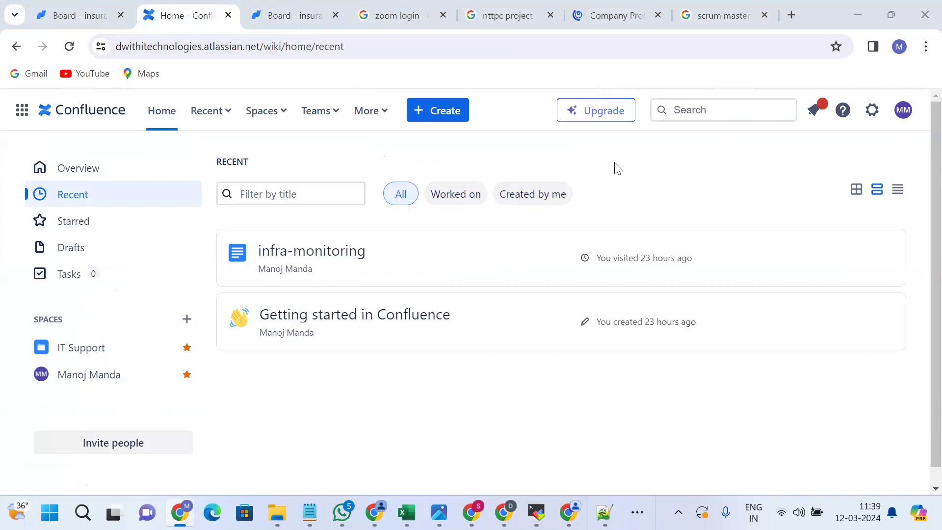
left_click(83, 28)
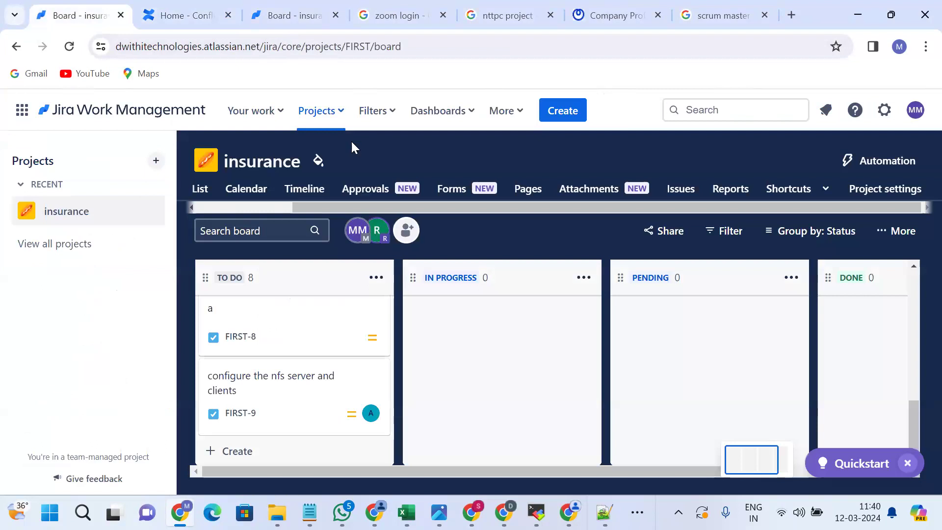
left_click(405, 231)
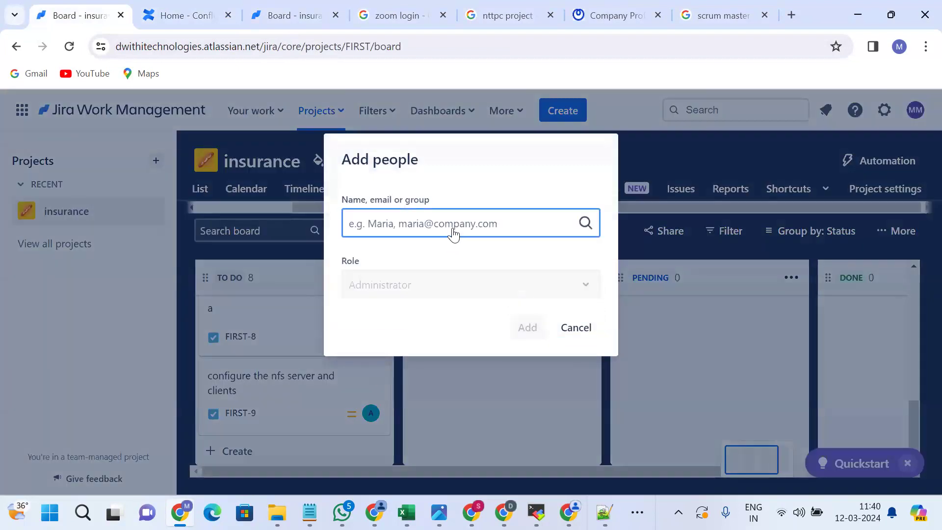
Paste an invitee's e-mail into Add people, check the Role field, and close the dialog.
key("ctrl+v")
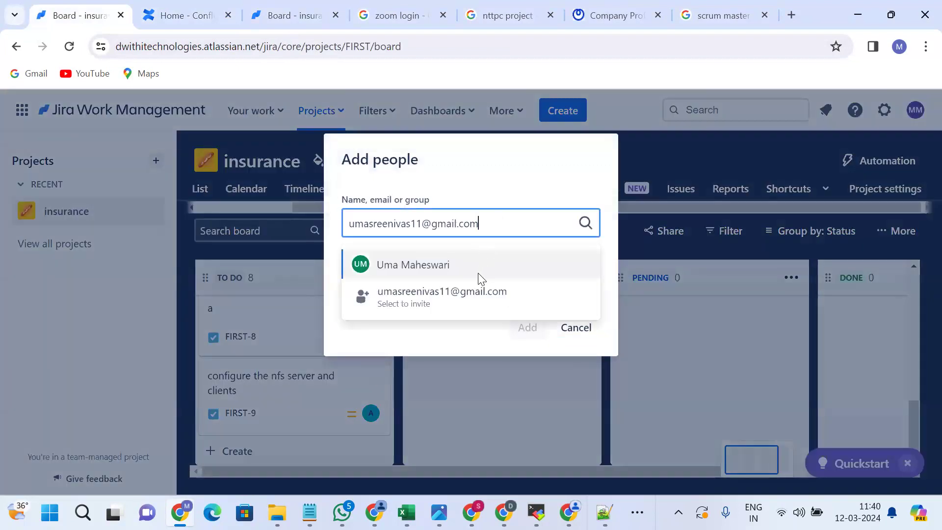
left_click(487, 294)
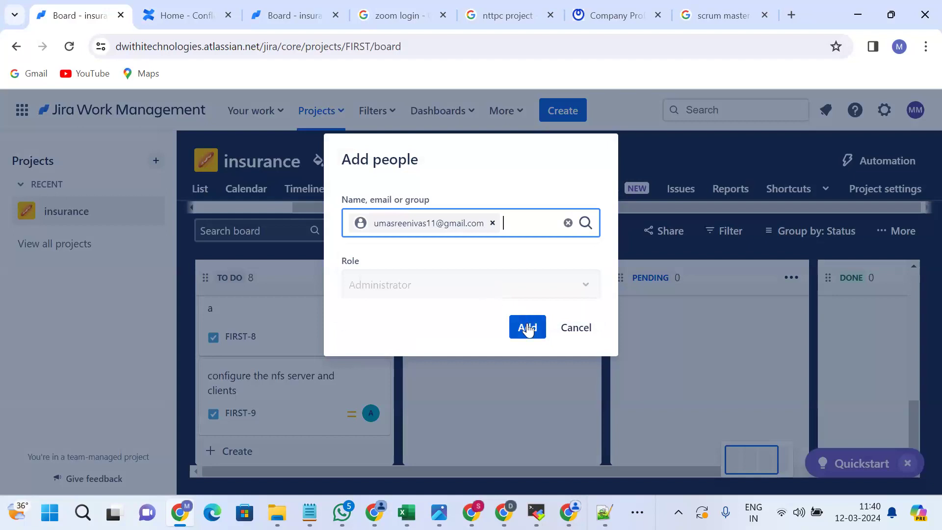
left_click(580, 288)
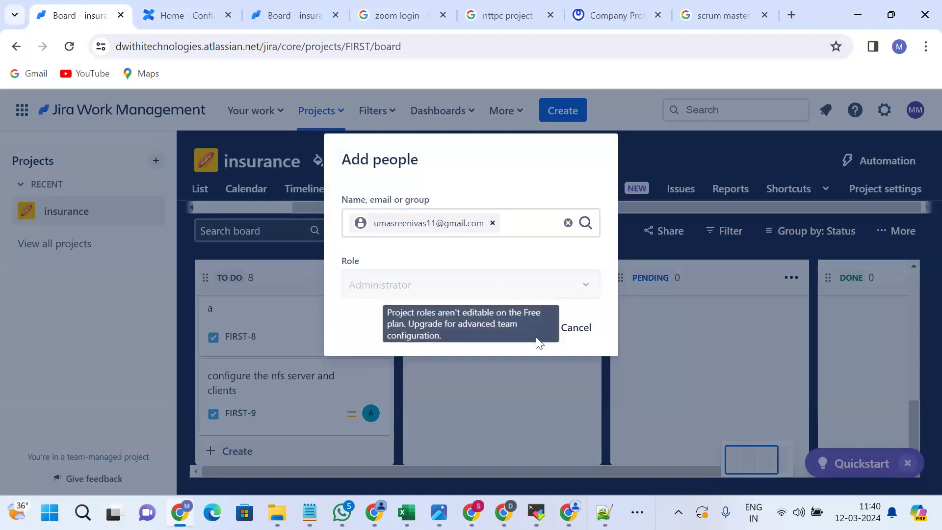
left_click(515, 391)
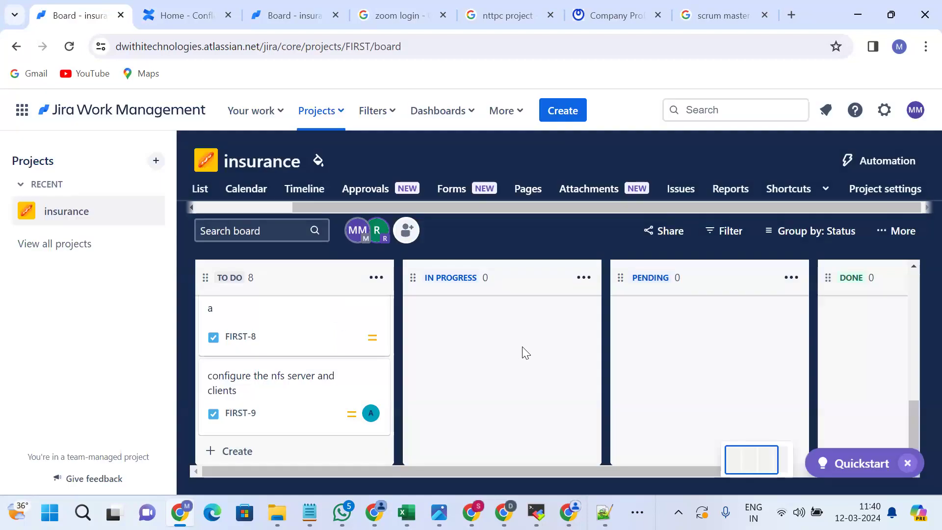
Reopen Add people to check the role, then close it without adding anyone.
left_click(407, 230)
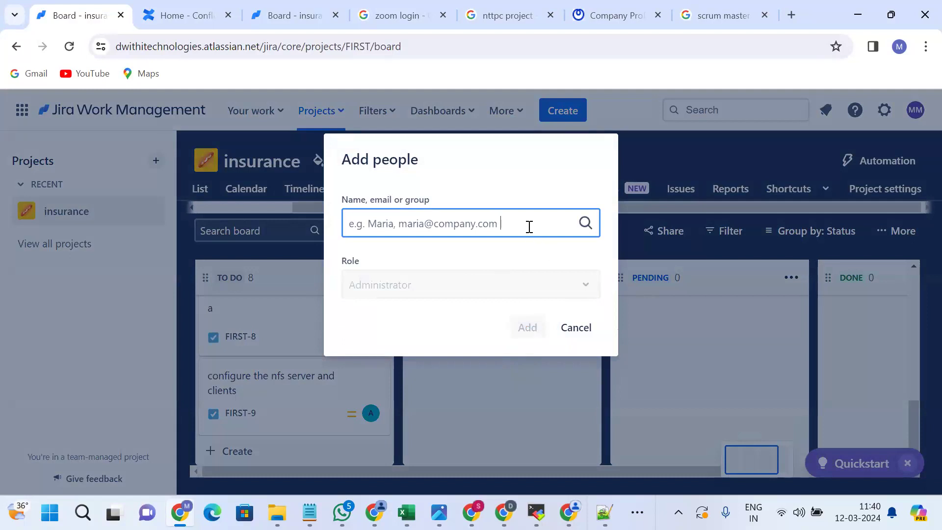
left_click(518, 264)
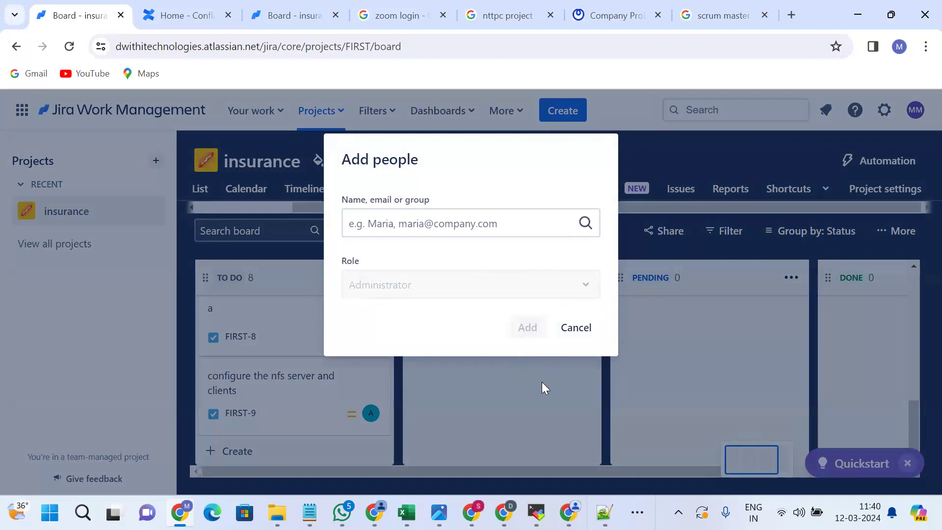
left_click(542, 382)
left_click(403, 234)
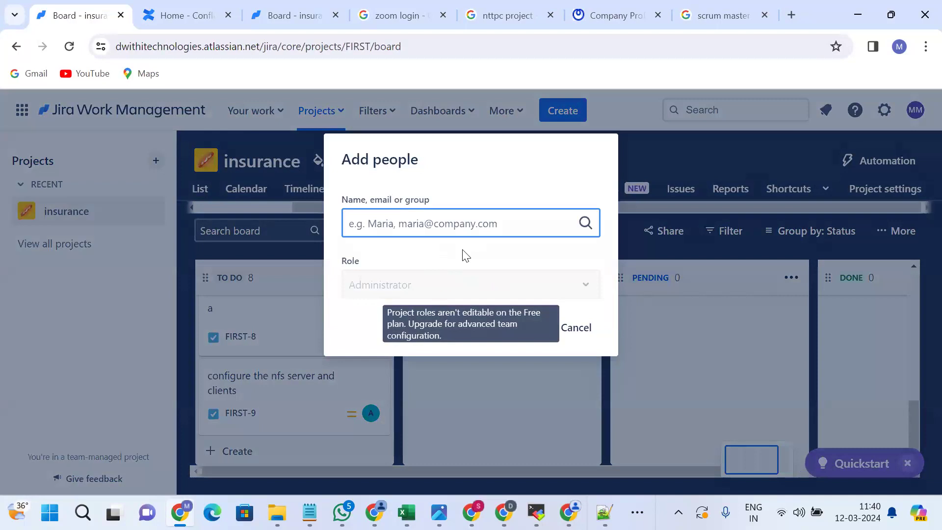
left_click(638, 130)
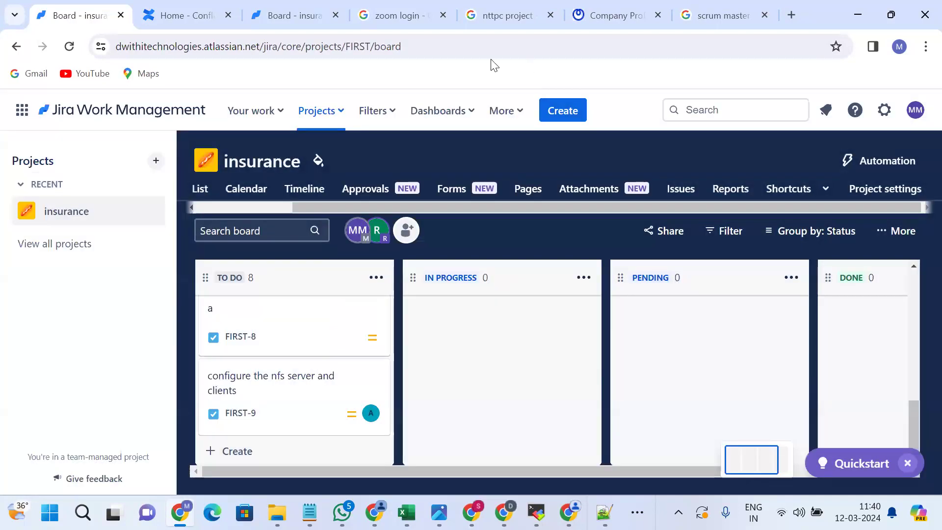
On the invite tab, paste the new teammate's e-mail and add 1 person.
key("ctrl+Tab")
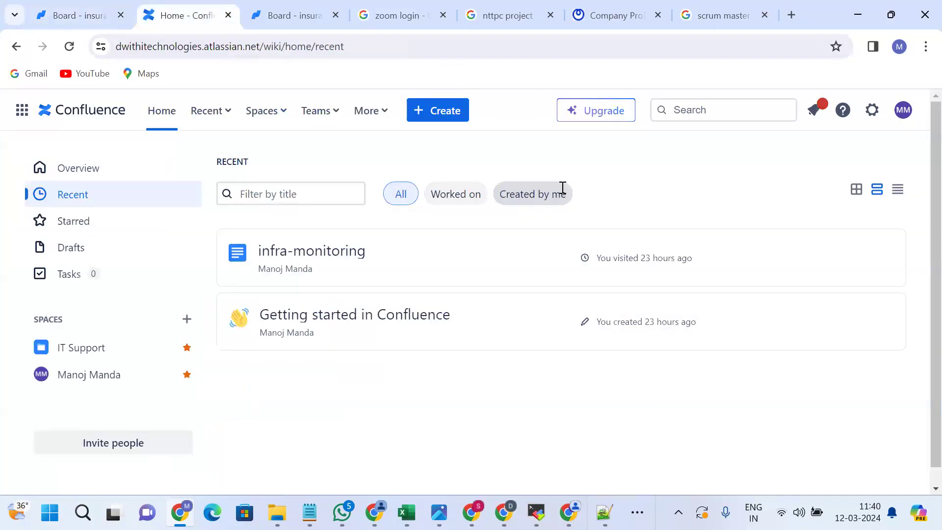
key("ctrl+Tab")
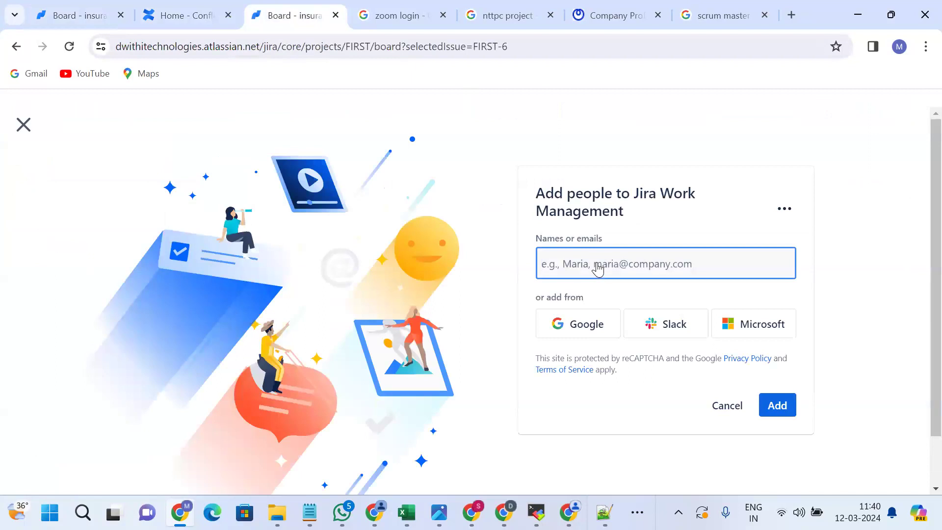
key("ctrl+v")
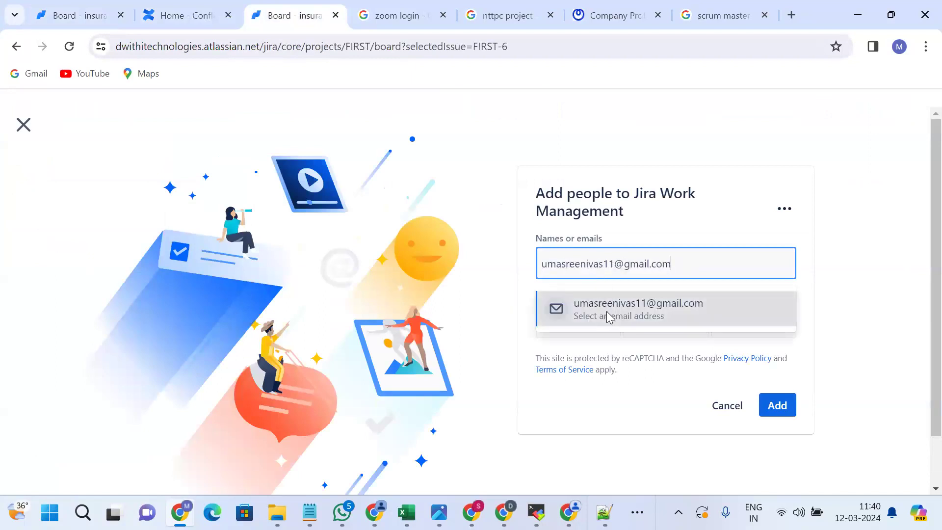
left_click(608, 317)
scroll(657, 383, "down", 1)
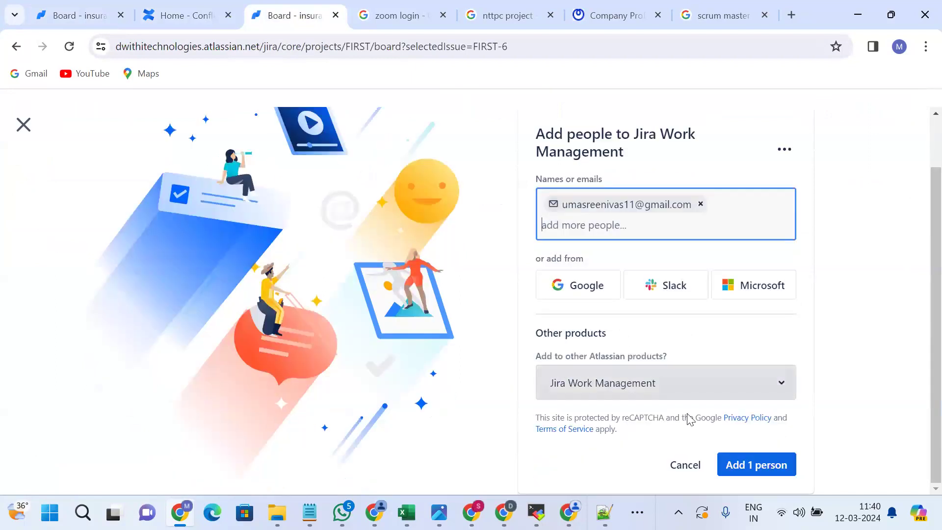
left_click(735, 466)
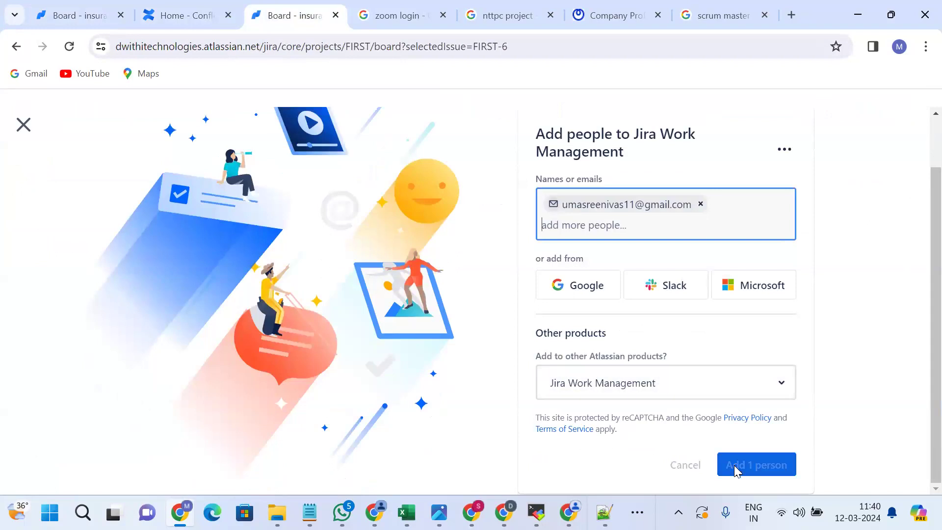
left_click(696, 398)
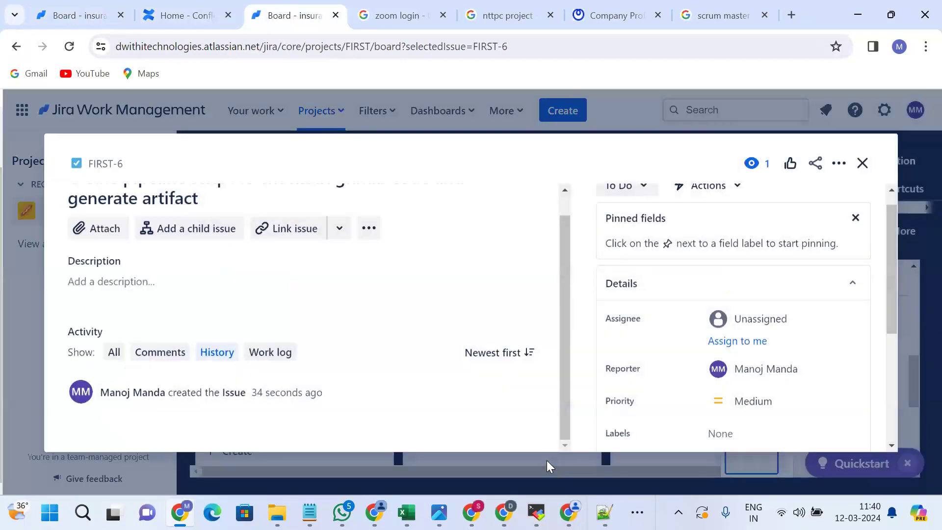
Return to the Jira board tab and close the FIRST-6 issue details.
key("ctrl+shift+Tab")
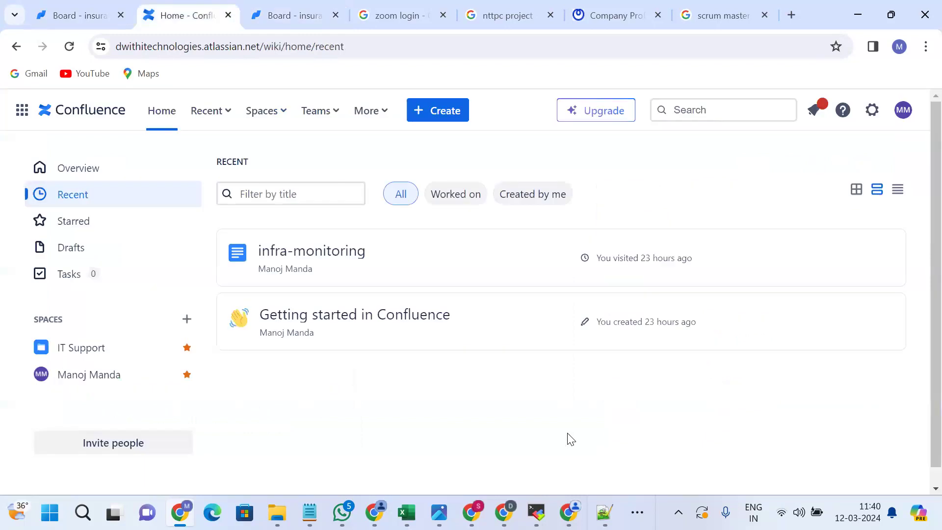
key("ctrl+Tab")
key("ctrl+Tab")
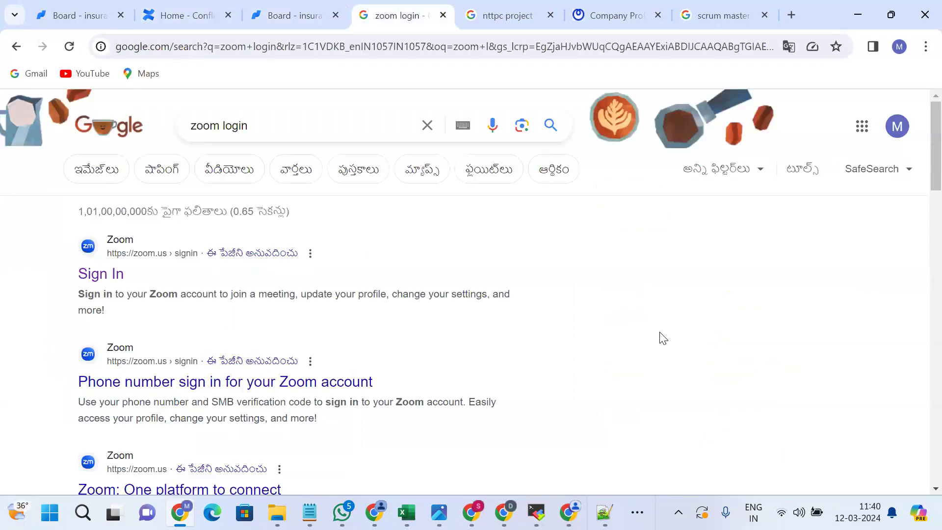
key("ctrl+shift+Tab")
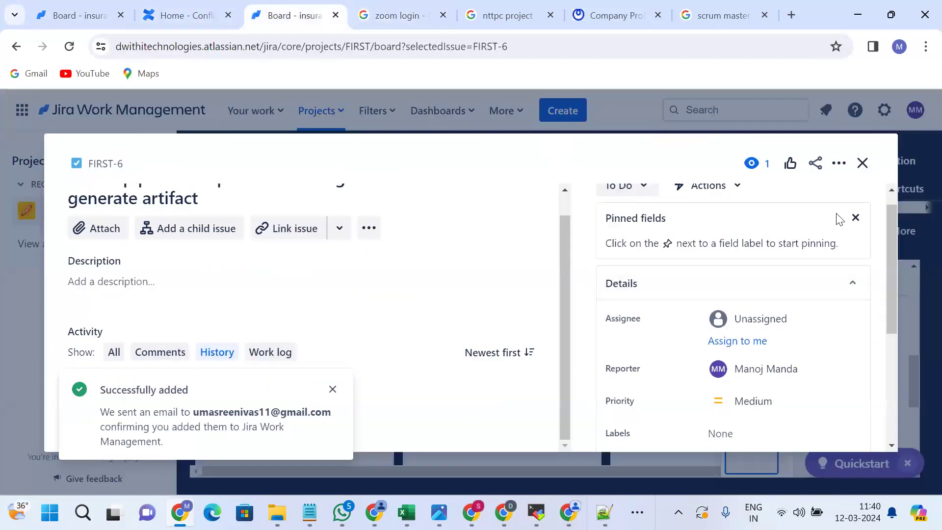
left_click(861, 166)
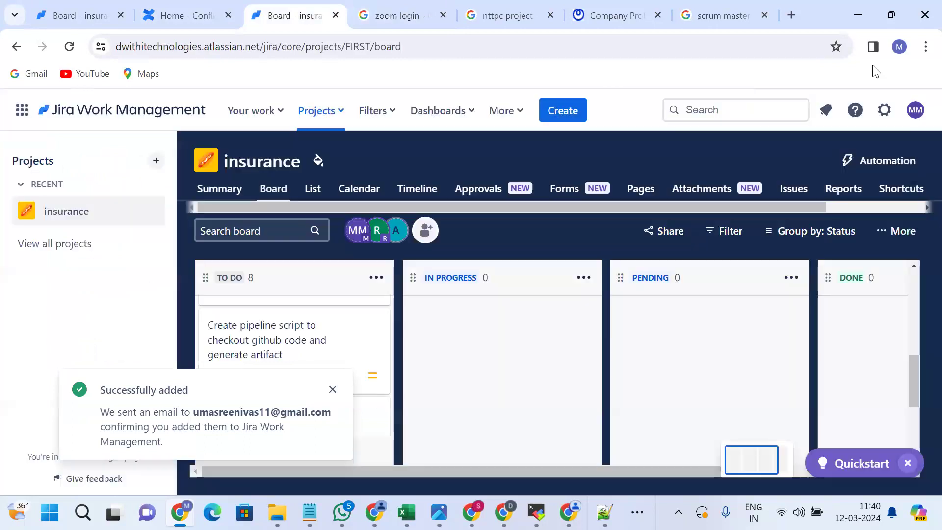
Filter the board to teammate A's tasks, then go to the first insurance board tab.
left_click(394, 237)
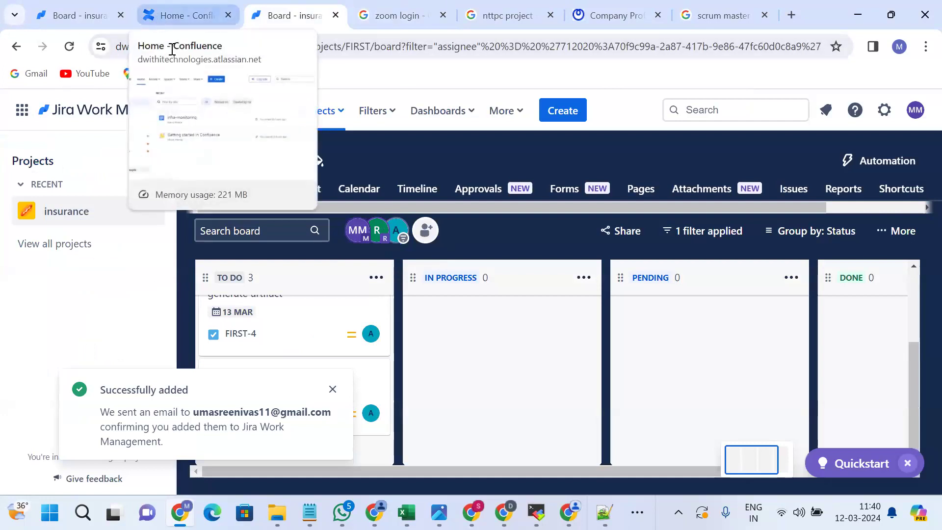
left_click(179, 9)
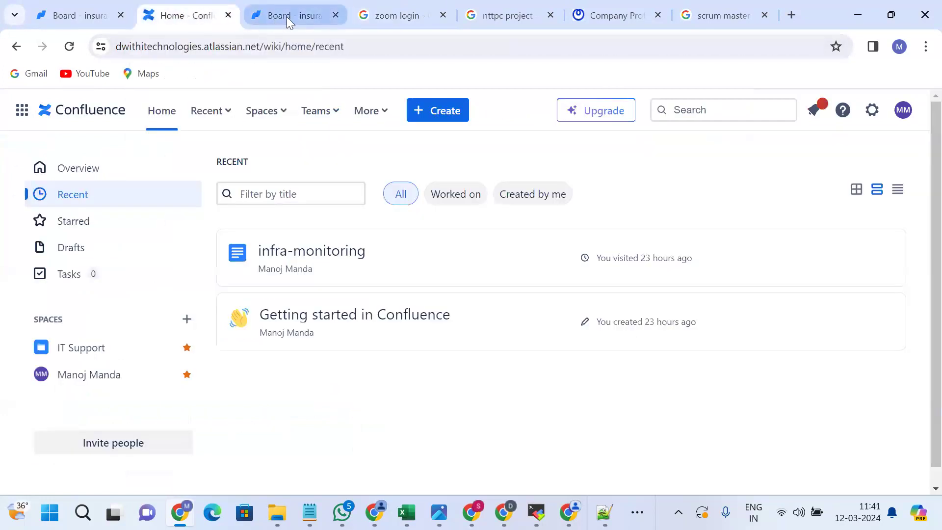
left_click(287, 19)
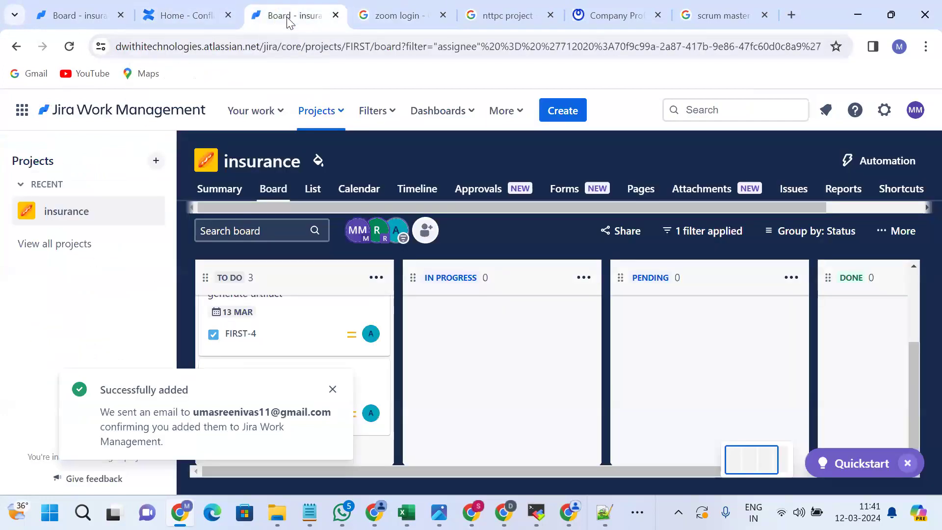
left_click(77, 10)
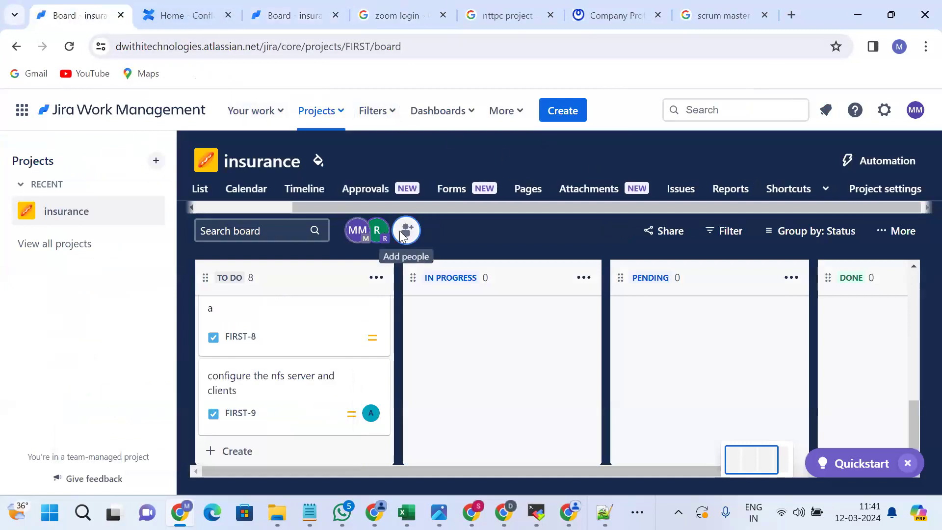
left_click(407, 230)
mouse_move(491, 268)
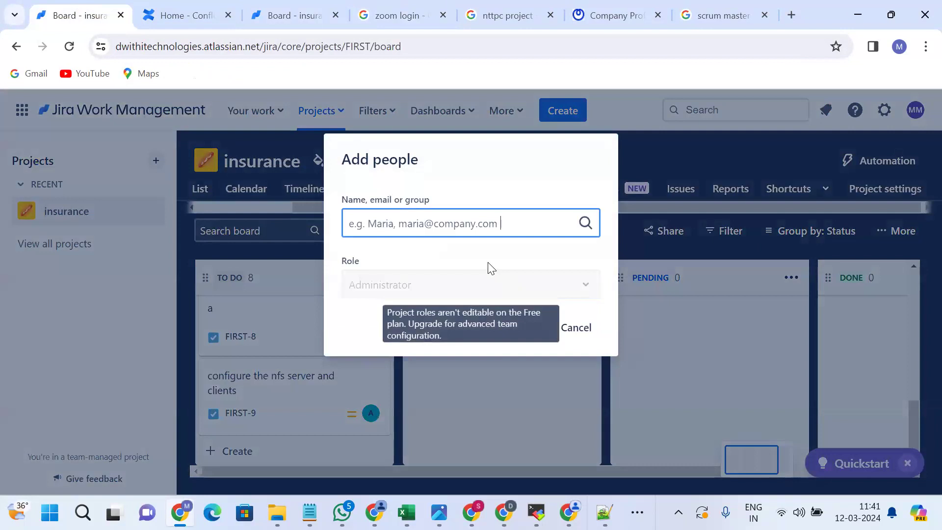
key("ctrl+v")
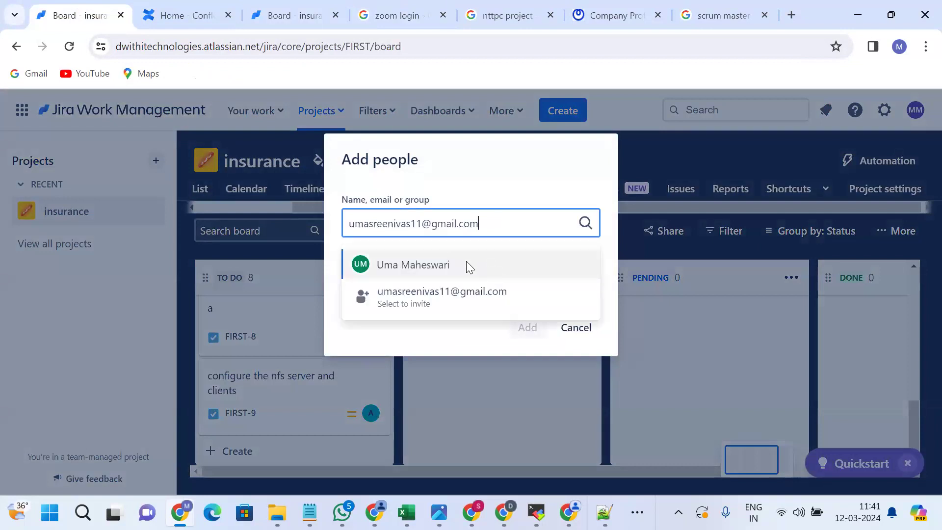
left_click(454, 305)
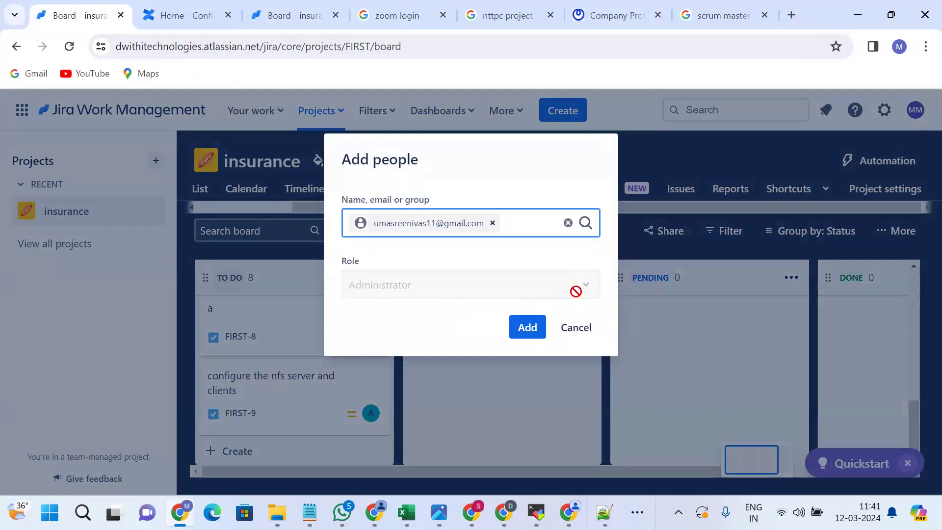
left_click(580, 275)
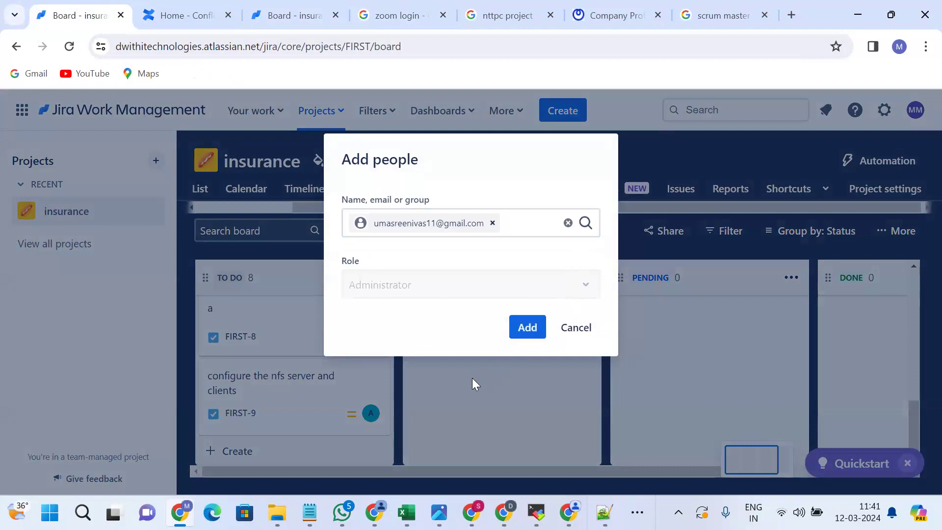
left_click(472, 378)
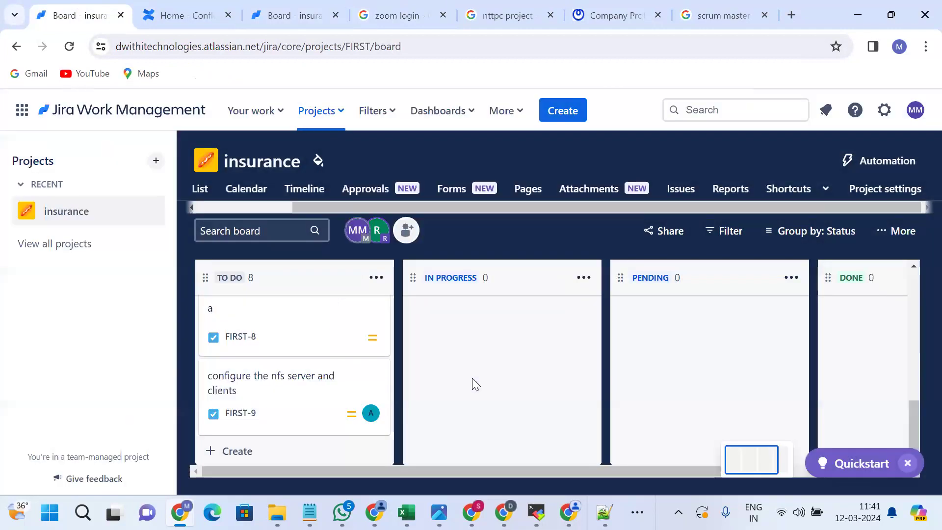
left_click(405, 230)
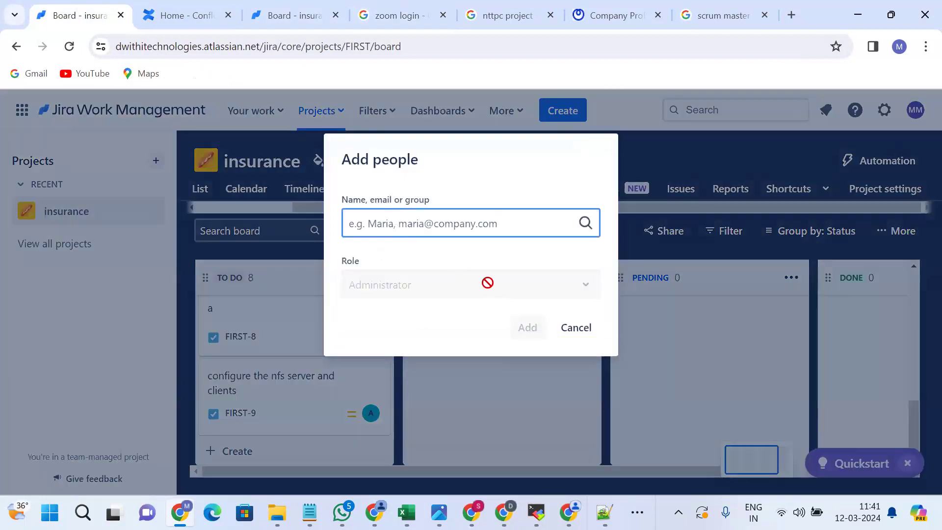
left_click(583, 285)
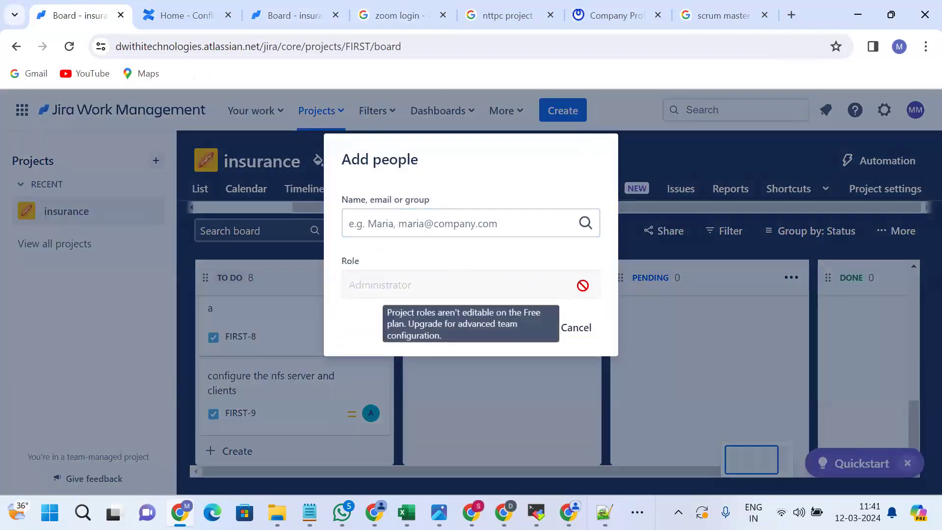
left_click(507, 226)
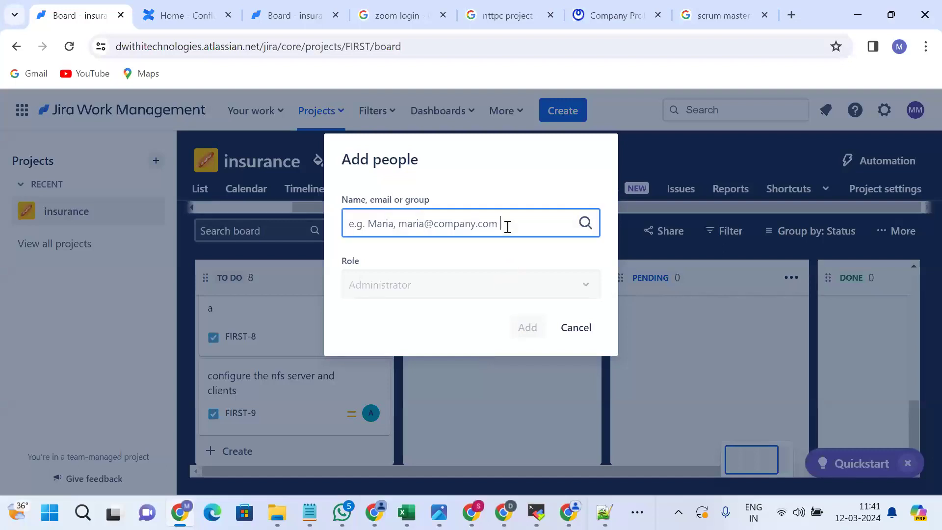
left_click(653, 156)
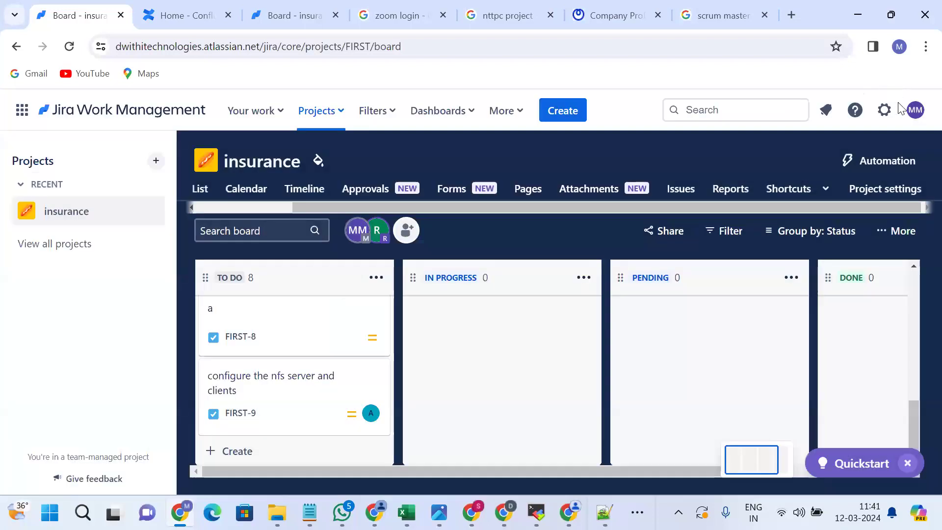
Open the account menu, scroll it, and close it again.
left_click(913, 111)
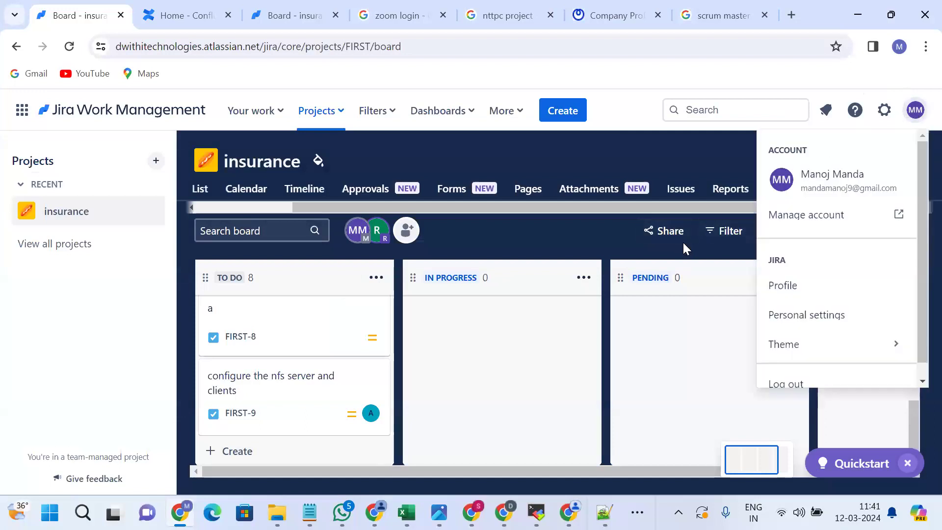
scroll(807, 328, "down", 1)
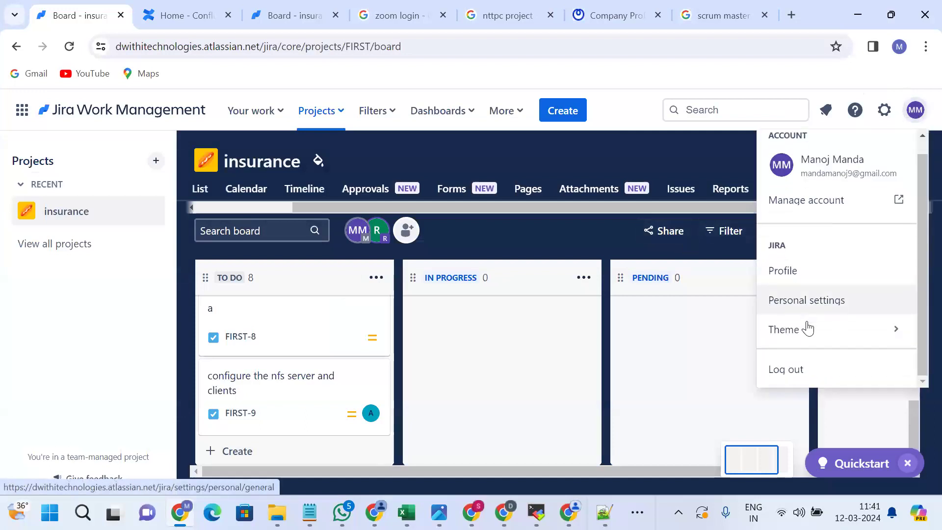
left_click(534, 236)
Try sharing the board by pasting a person's e-mail twice; no matching user is found.
left_click(663, 233)
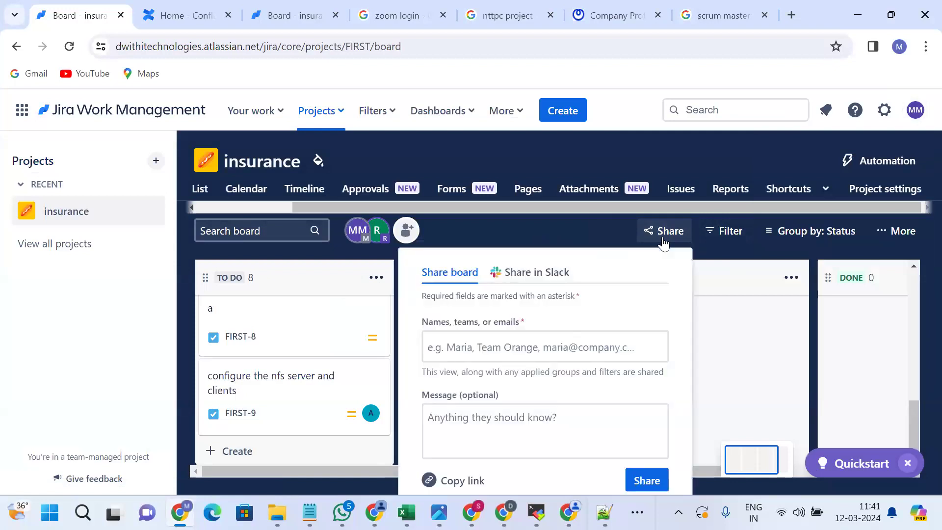
left_click(512, 354)
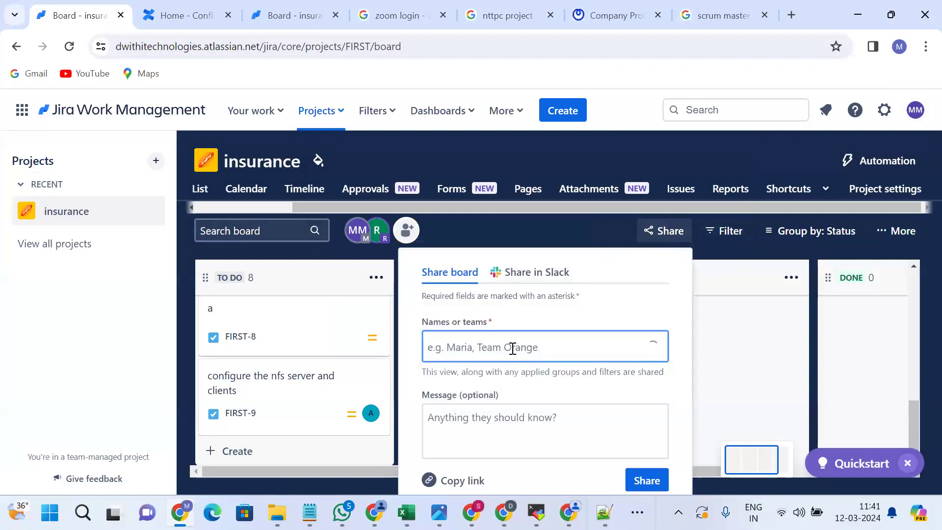
key("ctrl+v")
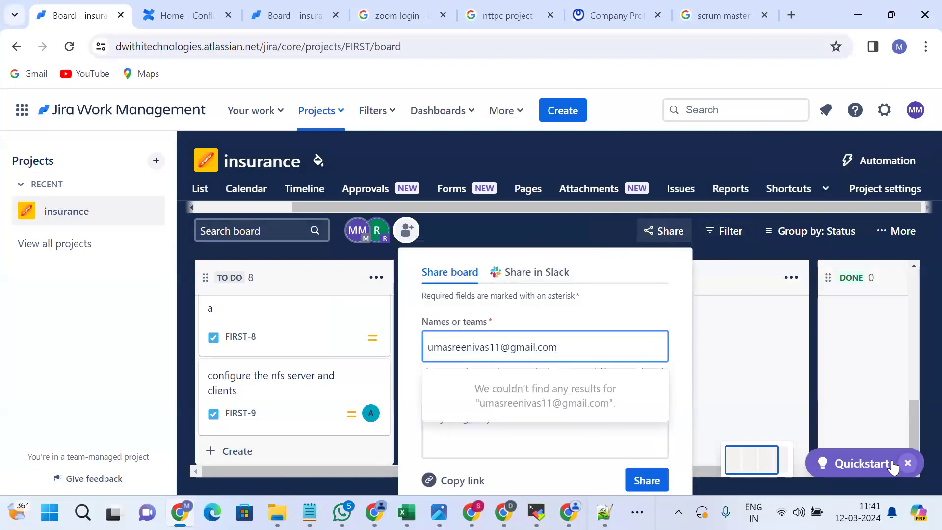
left_click(483, 345)
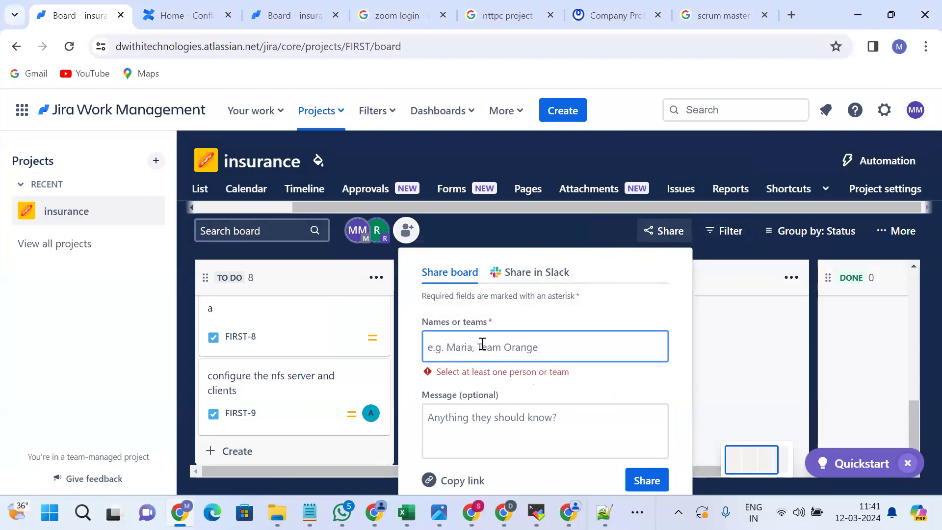
key("ctrl+v")
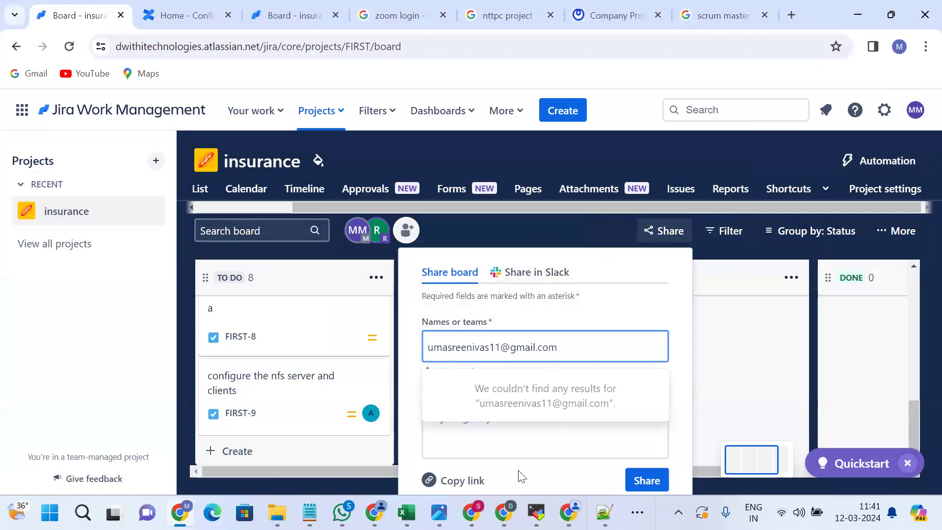
left_click(510, 453)
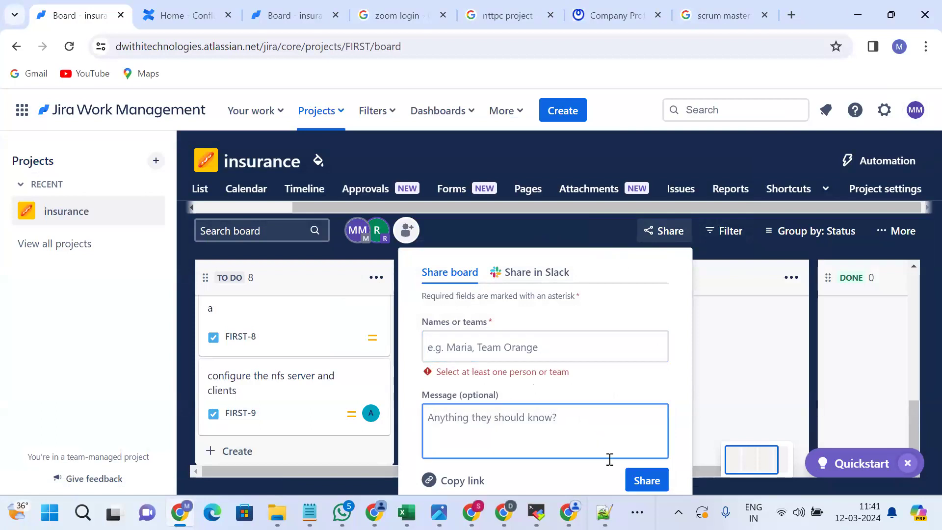
Copy the board link, close the Share panel, and bring up Add people.
left_click(462, 483)
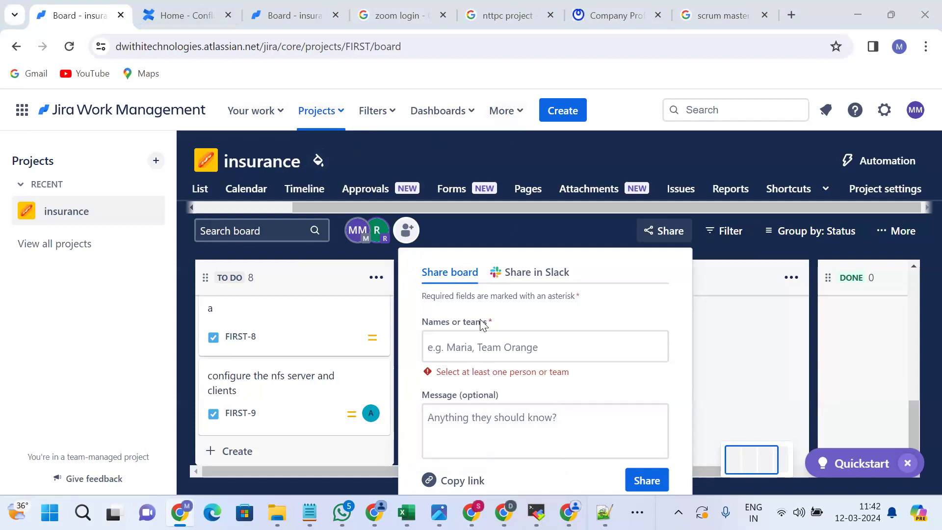
left_click(657, 234)
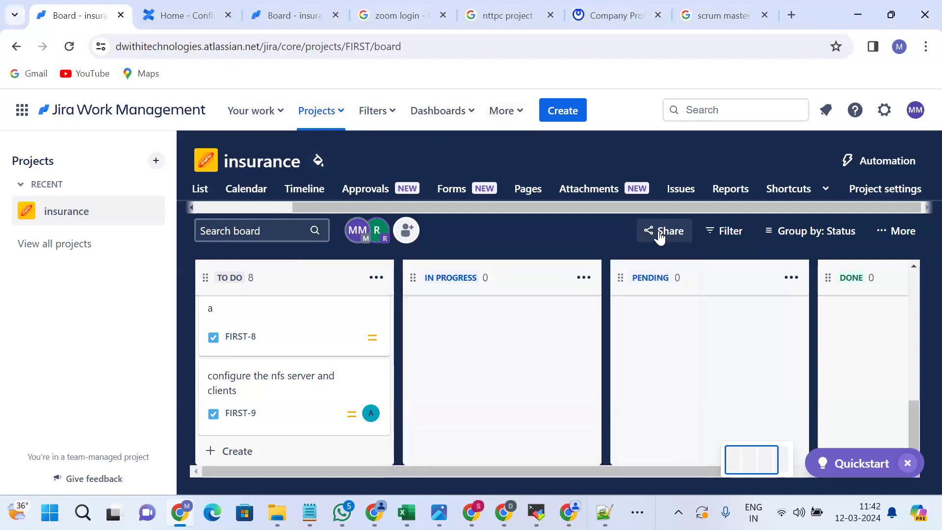
left_click(406, 230)
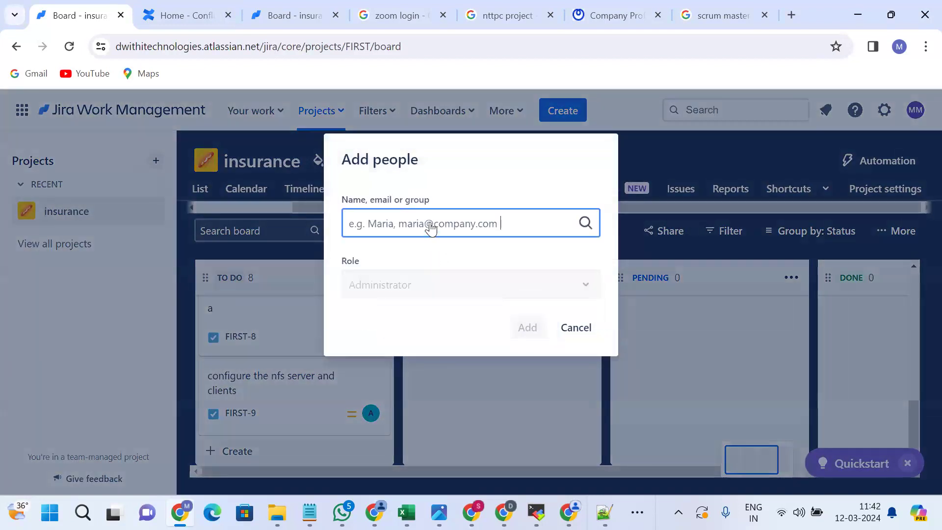
Cancel Add people, cycle tabs to the other insurance board, and reopen Add people there.
left_click(565, 332)
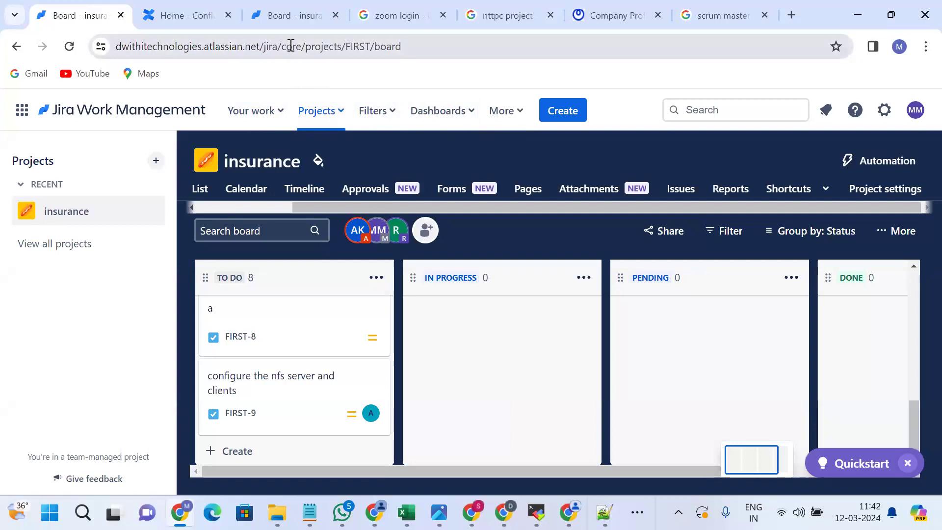
key("ctrl+Tab")
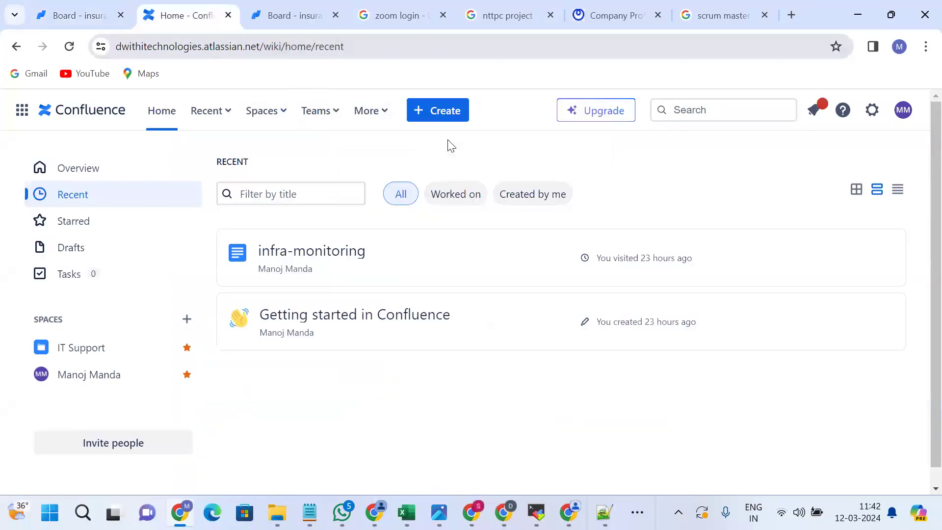
key("ctrl+Tab")
left_click(455, 230)
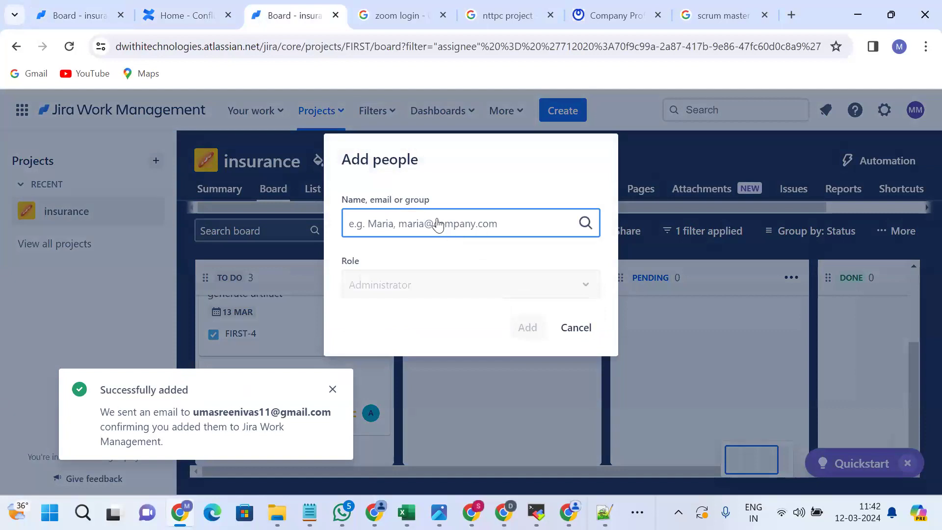
Paste a teammate's e-mail and select it as the invitee, then go to Confluence.
key("ctrl+v")
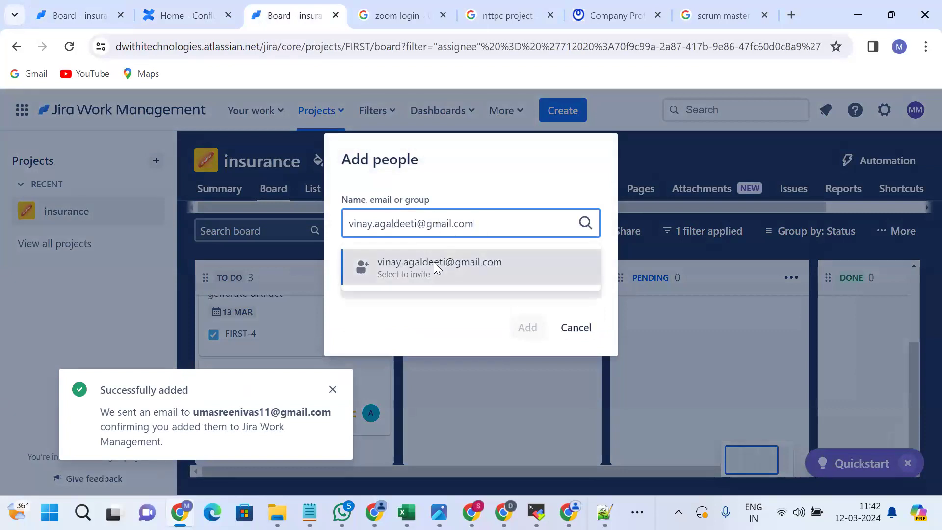
left_click(435, 265)
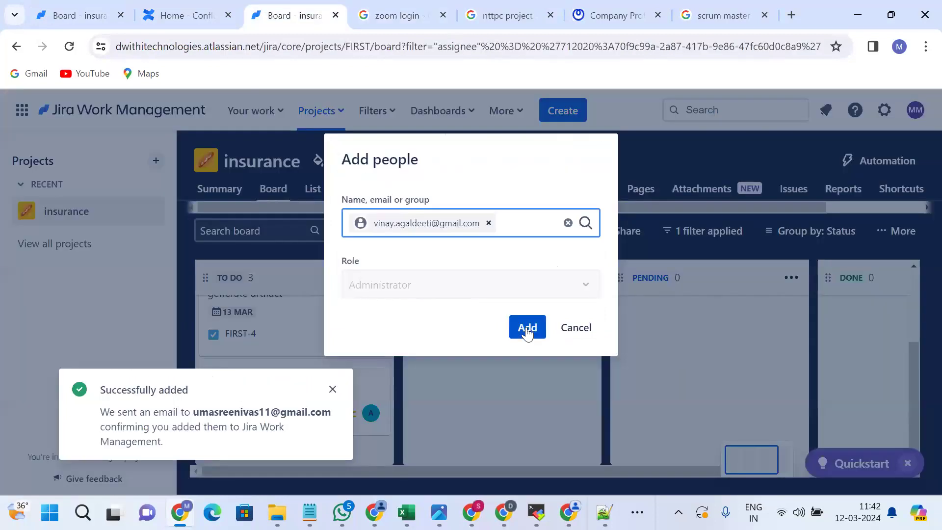
key("ctrl+shift+Tab")
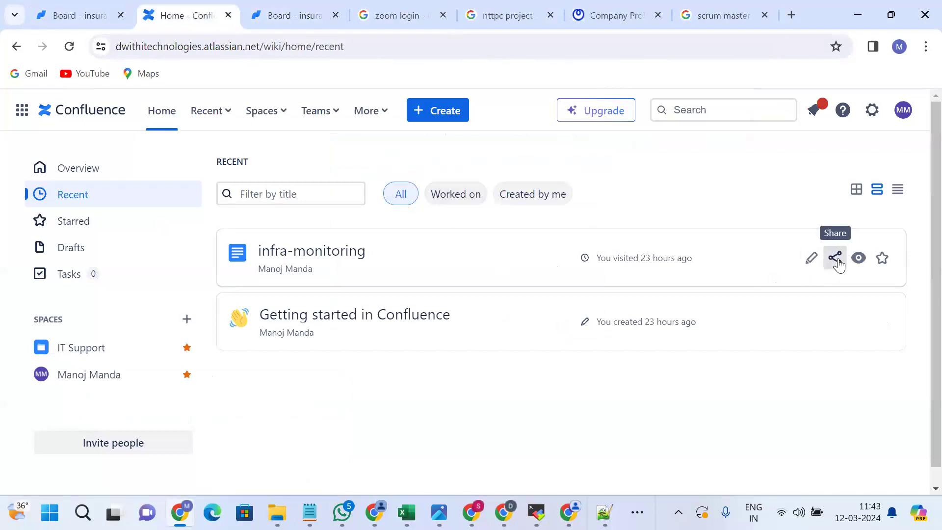
Open Jira Work Management in a new tab from Confluence's app switcher, then add the invitee.
left_click(835, 259)
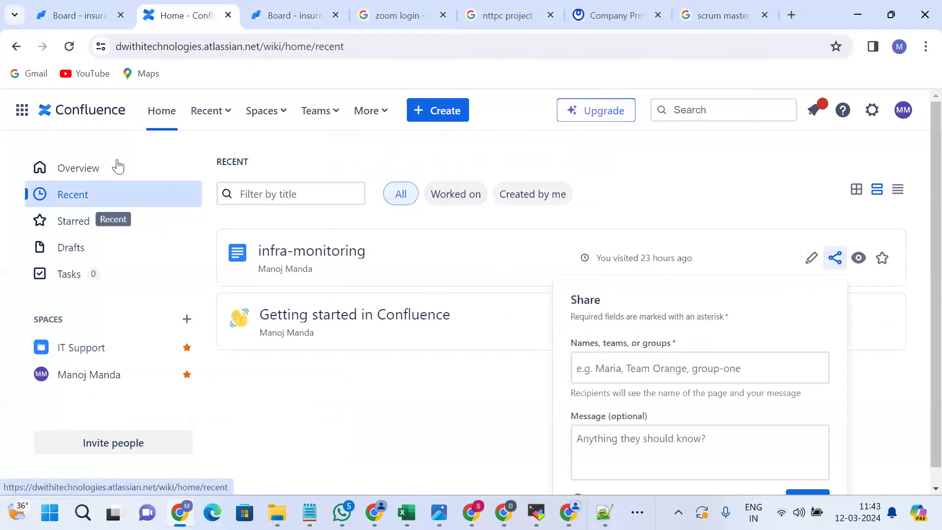
left_click(23, 110)
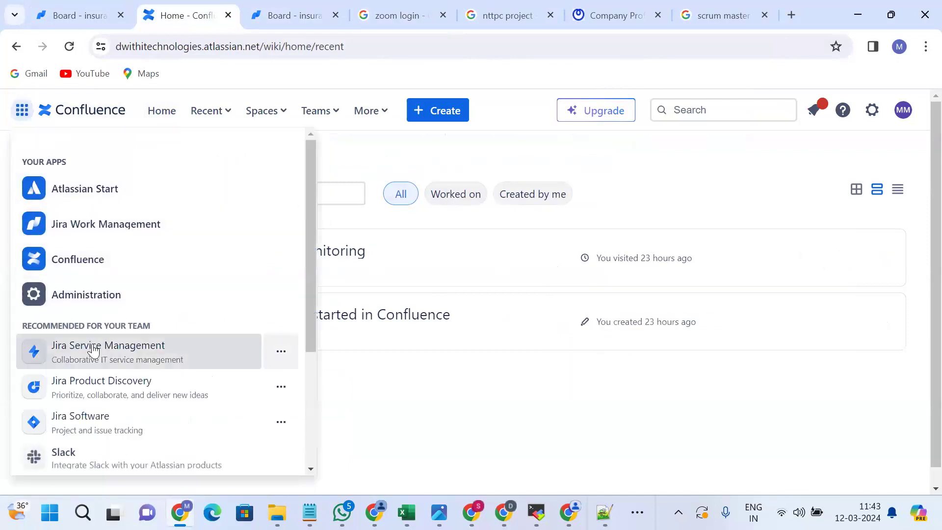
left_click(90, 233)
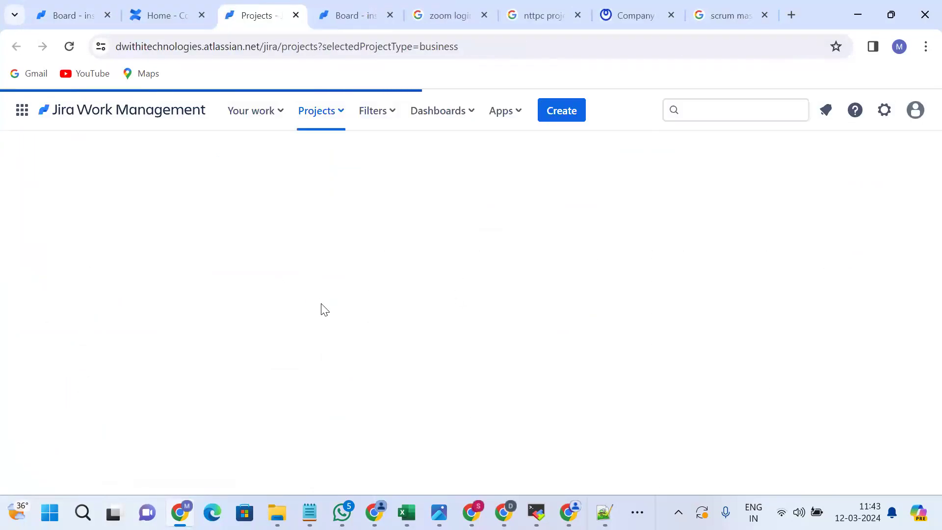
left_click(909, 113)
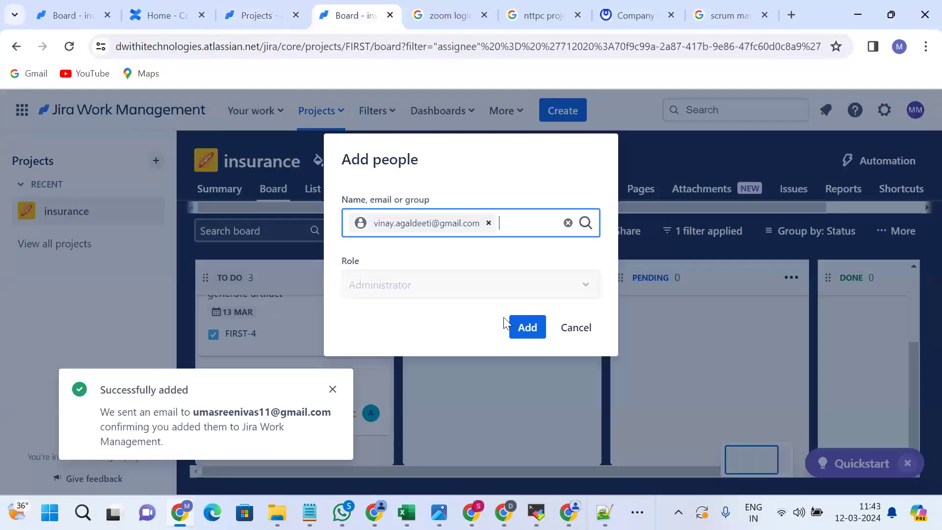
left_click(525, 328)
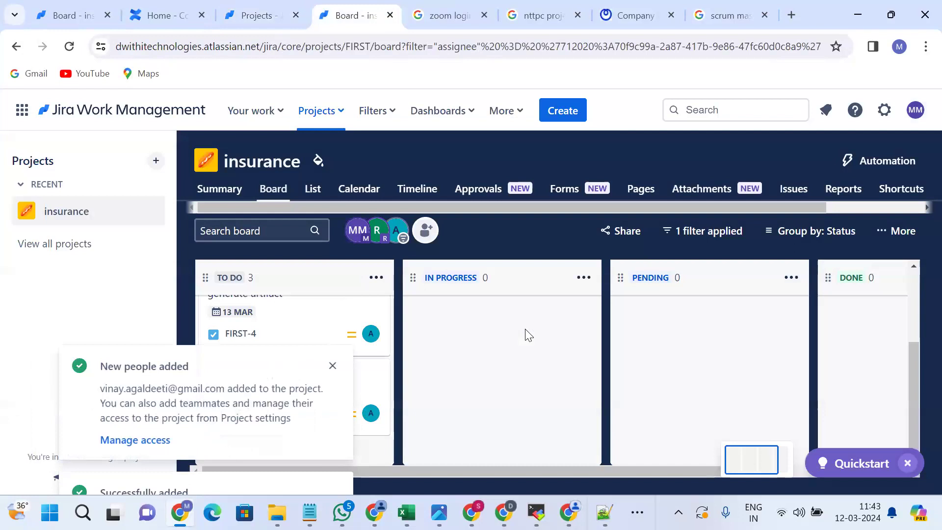
Open the project's Manage access page and switch among the open tabs.
left_click(149, 443)
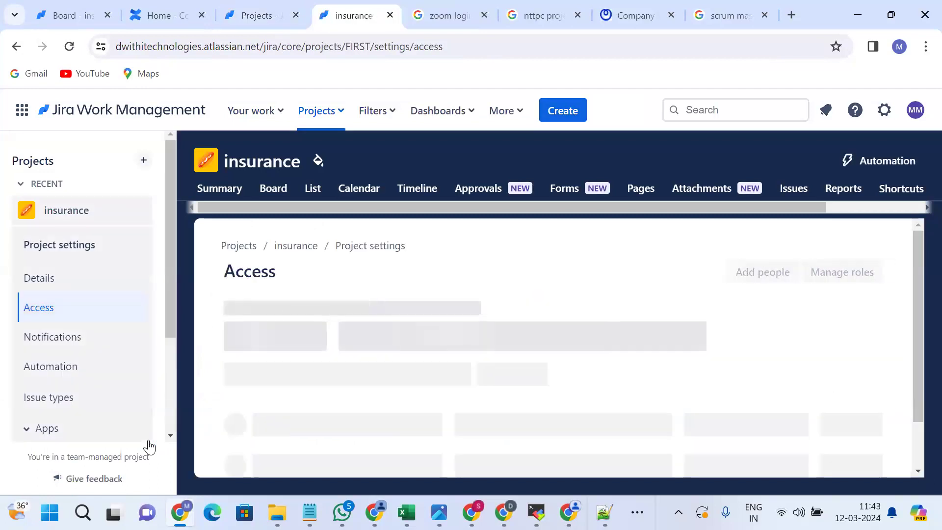
scroll(356, 413, "down", 1)
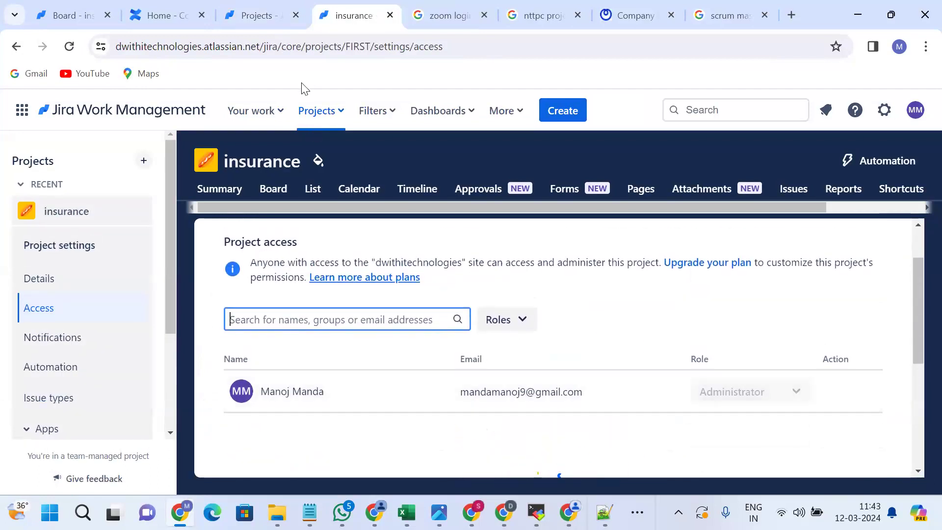
key("ctrl+shift+Tab")
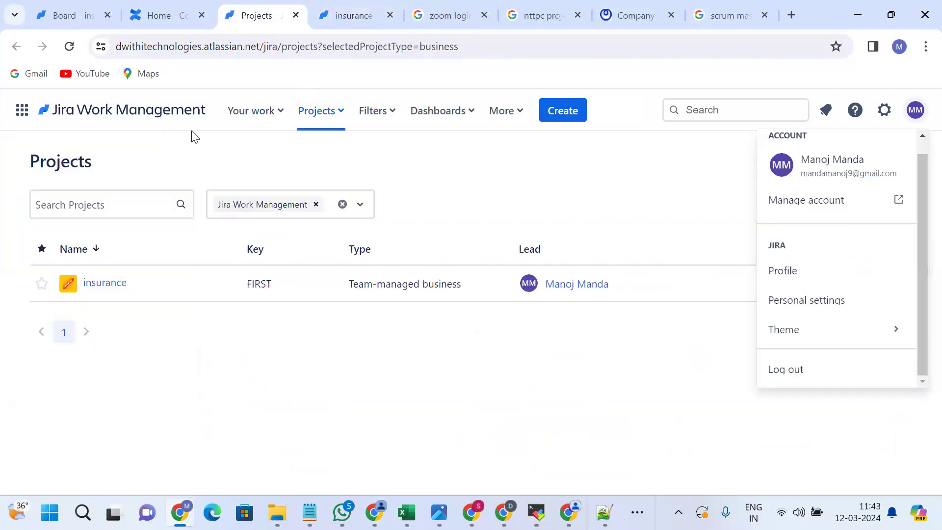
left_click(178, 20)
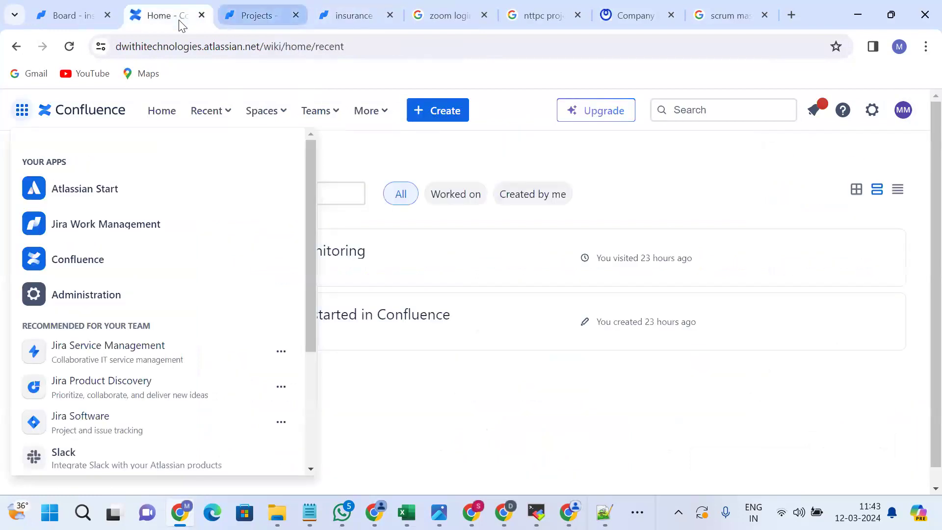
key("ctrl+Tab")
left_click(317, 22)
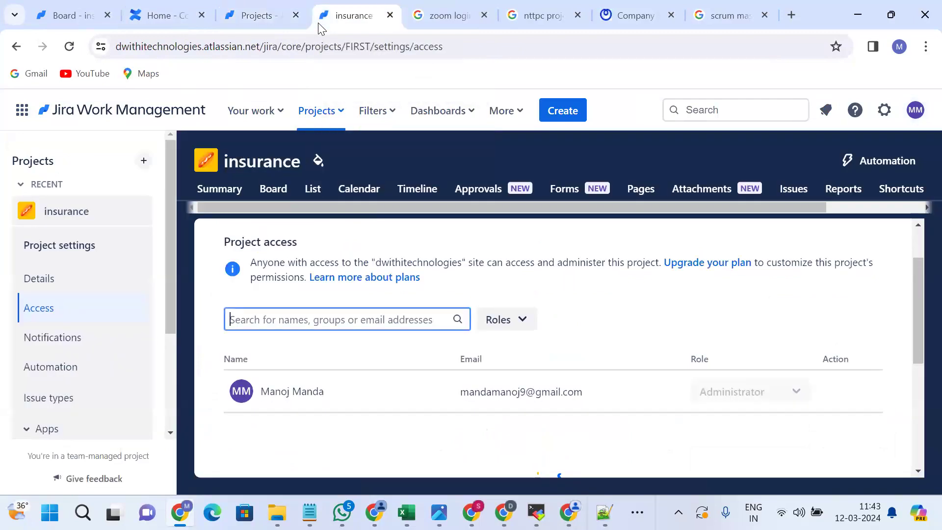
Review the Access page, which lists only the administrator, then open the project Summary.
scroll(203, 249, "left", 3)
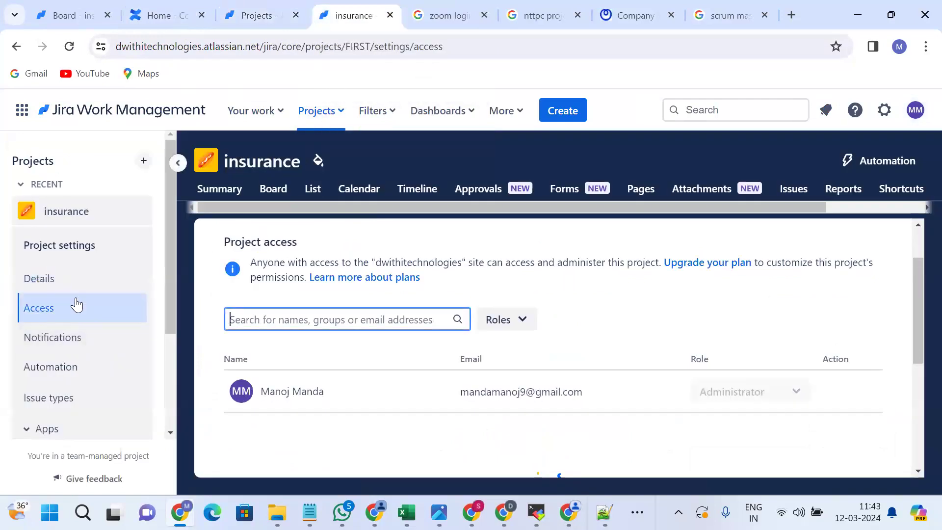
scroll(74, 296, "down", 2)
scroll(74, 297, "up", 2)
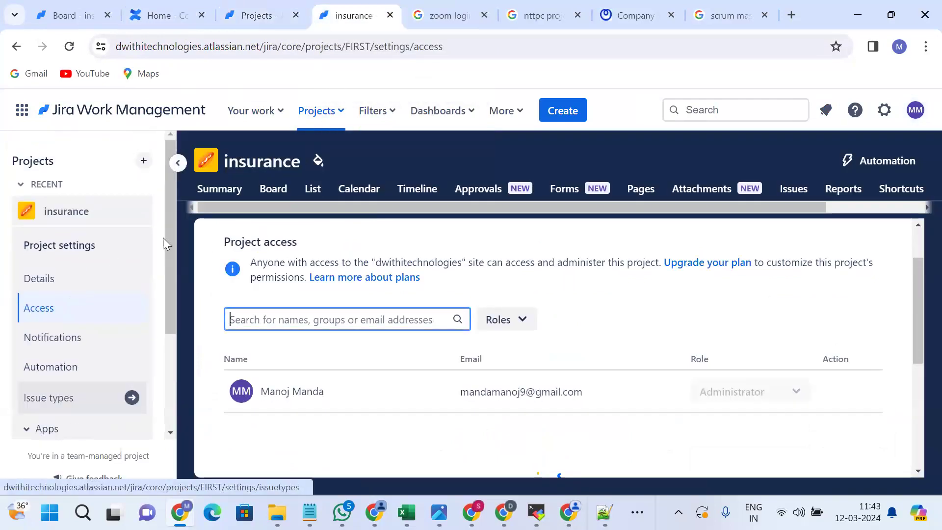
scroll(247, 192, "left", 3)
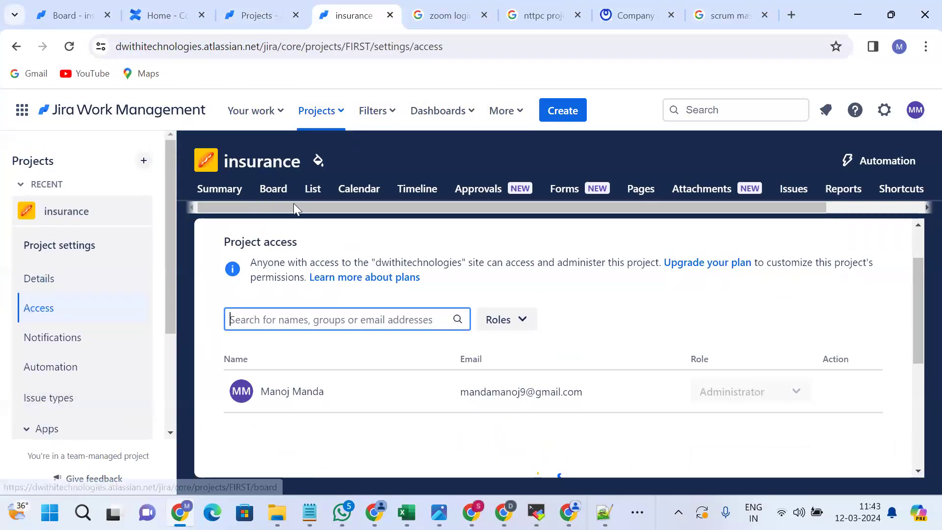
left_click_drag(269, 204, 388, 194)
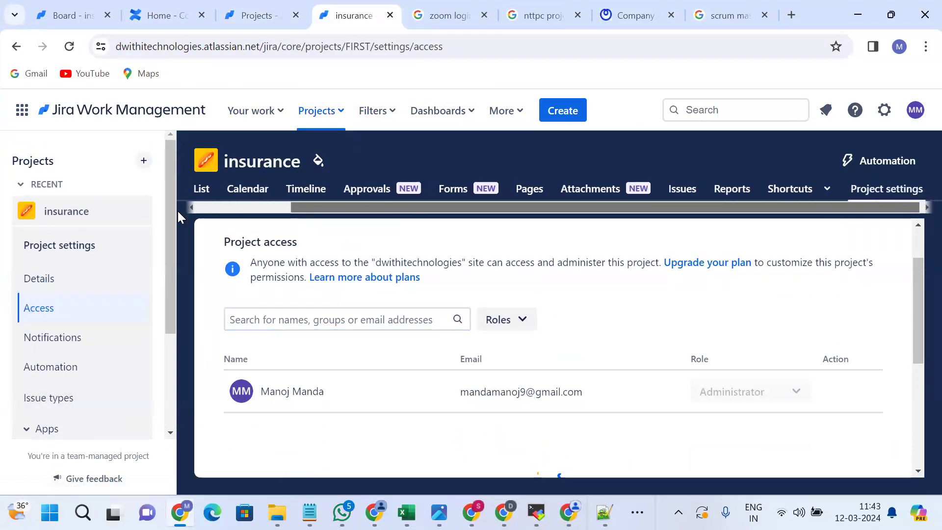
scroll(177, 210, "left", 3)
left_click(213, 191)
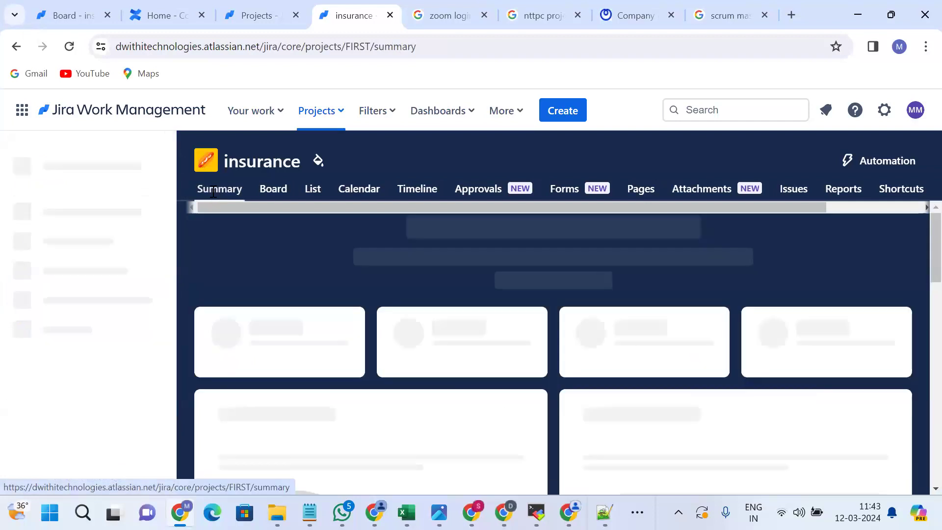
Scroll the Summary page, then open FIRST-2 from Your work.
scroll(274, 290, "down", 1)
scroll(274, 293, "down", 3)
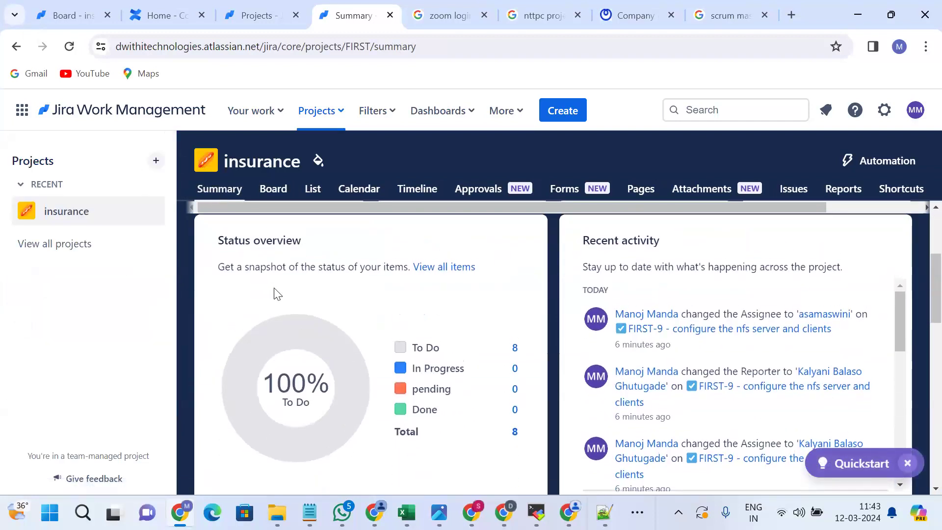
scroll(275, 290, "up", 4)
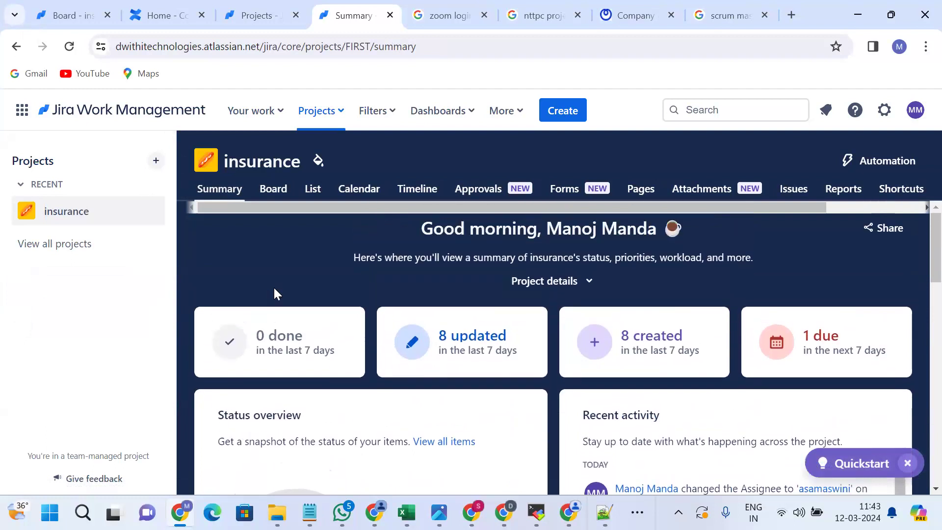
left_click(237, 109)
left_click(298, 219)
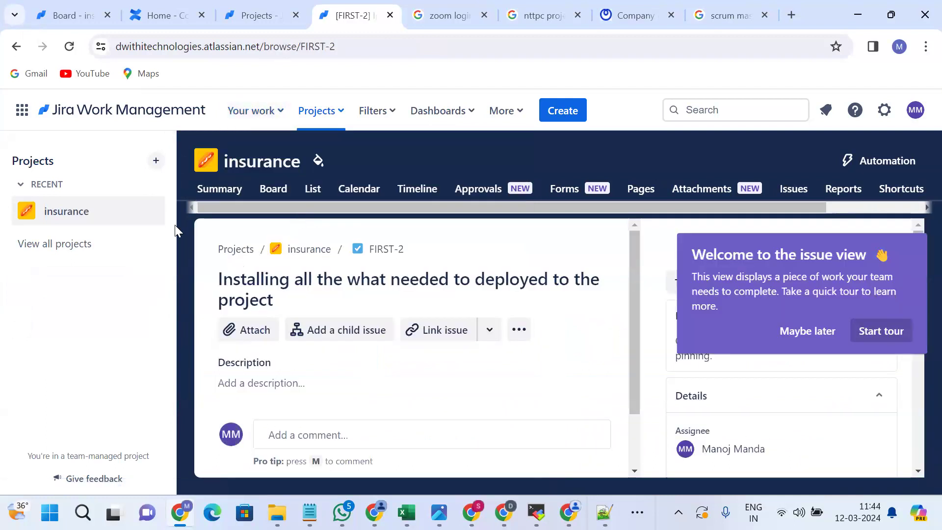
Open the insurance project from Projects and open FIRST-9 from its TO DO column.
left_click(20, 184)
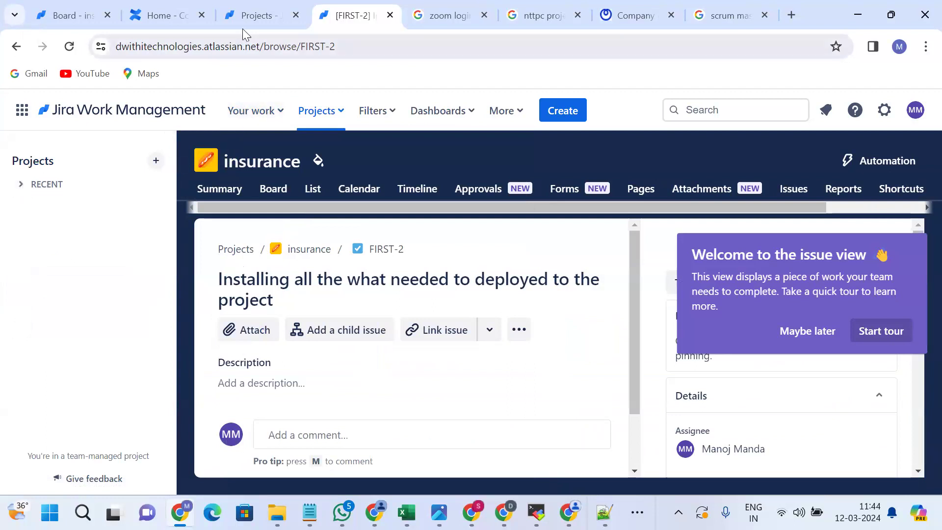
left_click(252, 19)
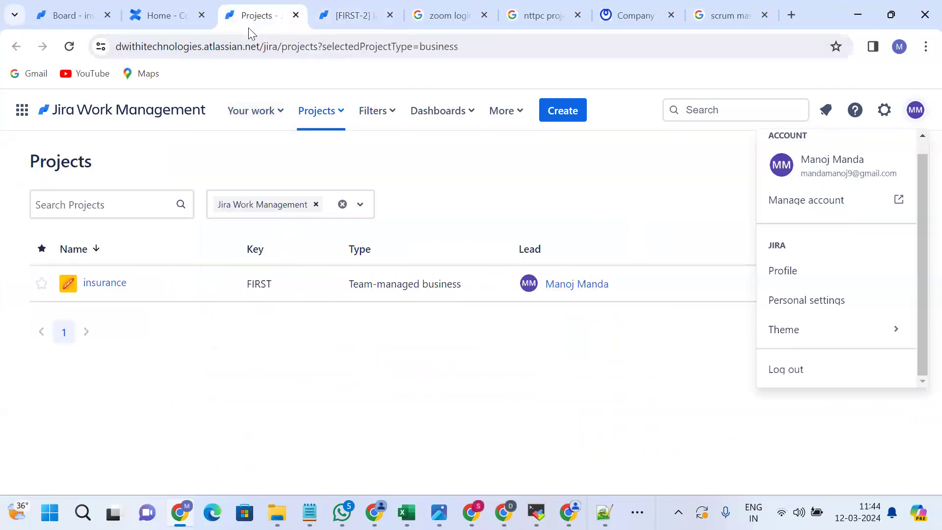
left_click(100, 283)
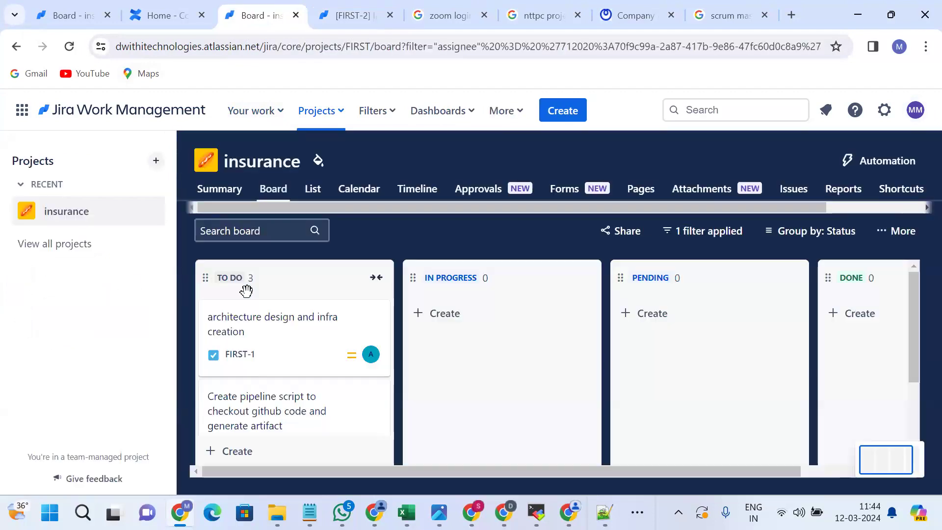
scroll(259, 390, "down", 3)
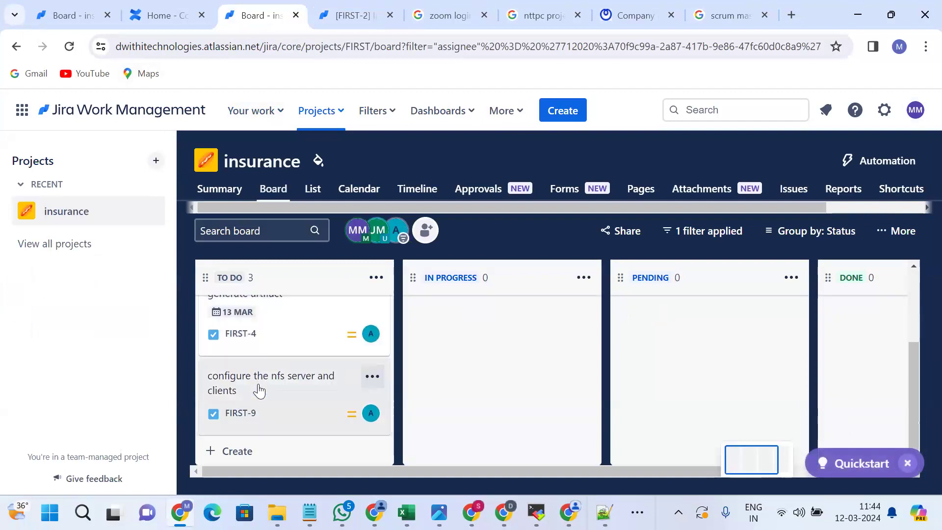
left_click(258, 384)
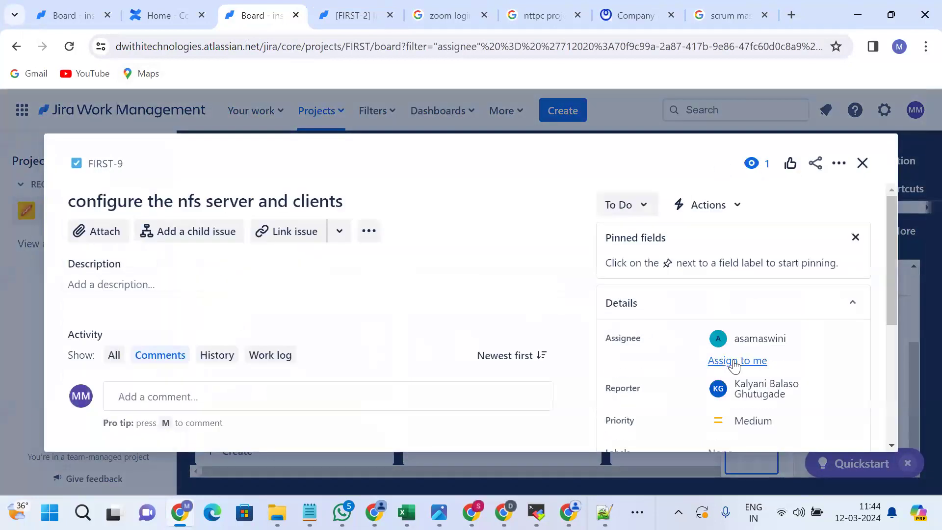
Assign FIRST-9 to myself, then reassign it to the user found by searching 'rak'.
left_click(737, 362)
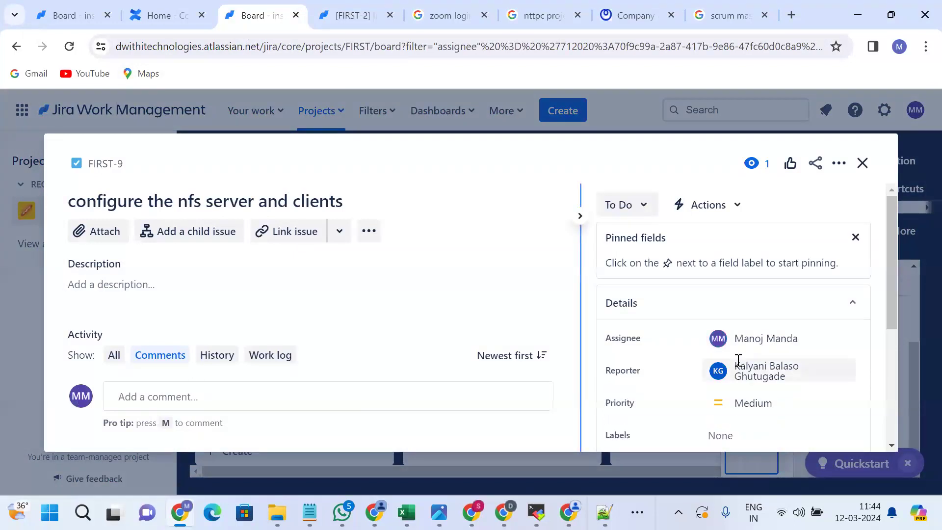
left_click(754, 338)
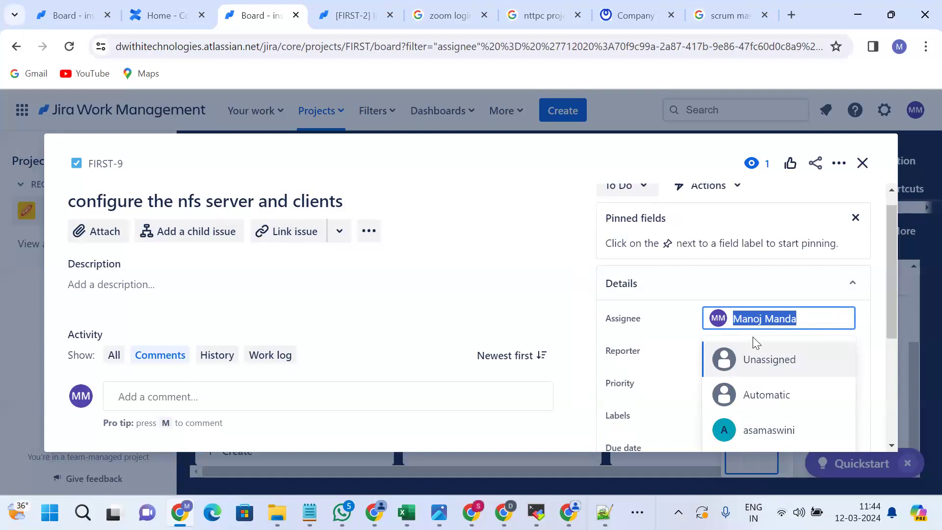
type("rak")
left_click(765, 359)
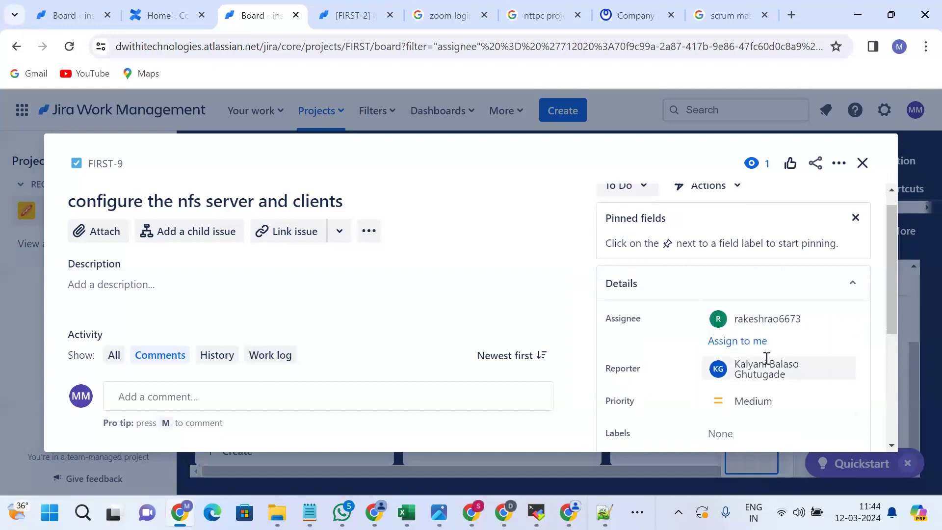
Scroll through the task details, start a comment, and close FIRST-9.
scroll(684, 369, "down", 3)
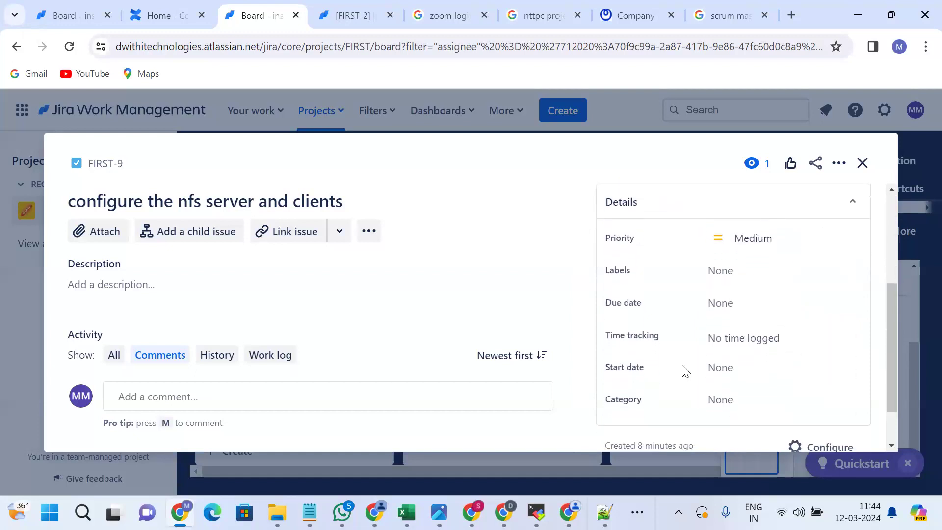
scroll(685, 371, "down", 1)
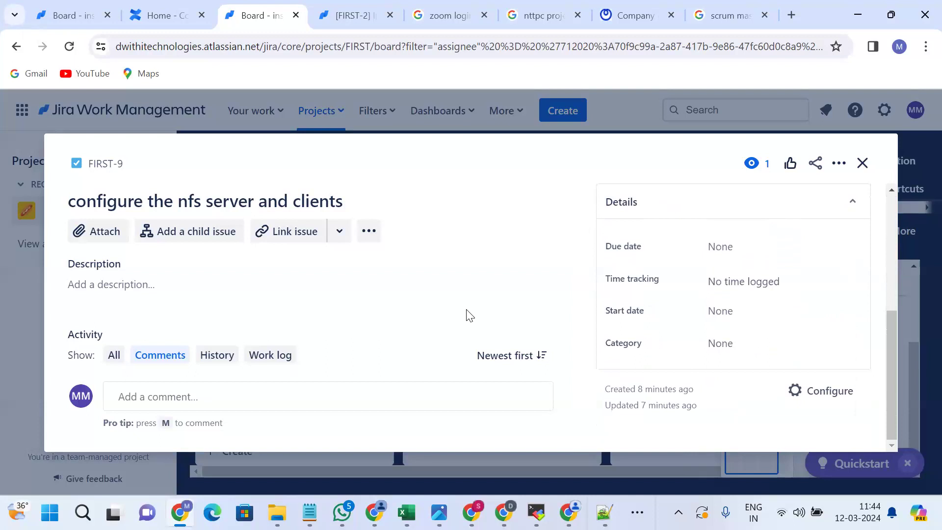
left_click(296, 397)
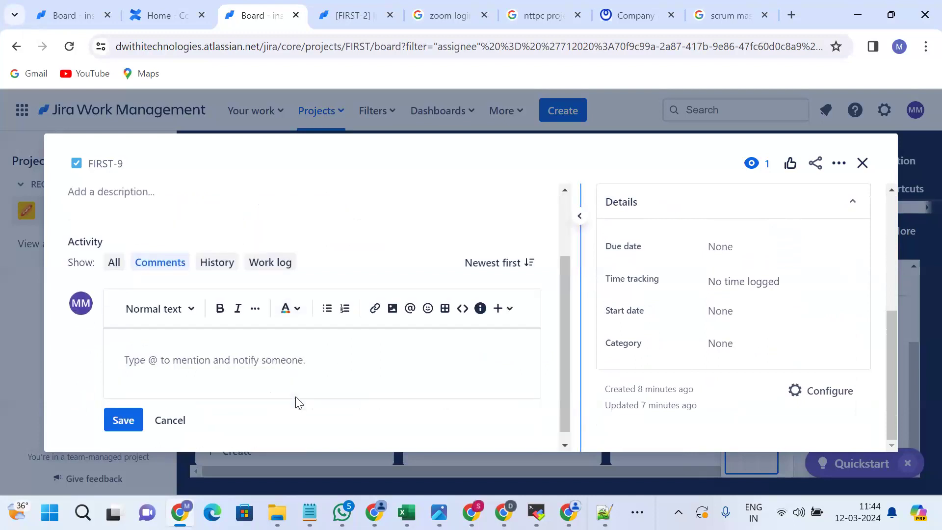
scroll(275, 364, "up", 2)
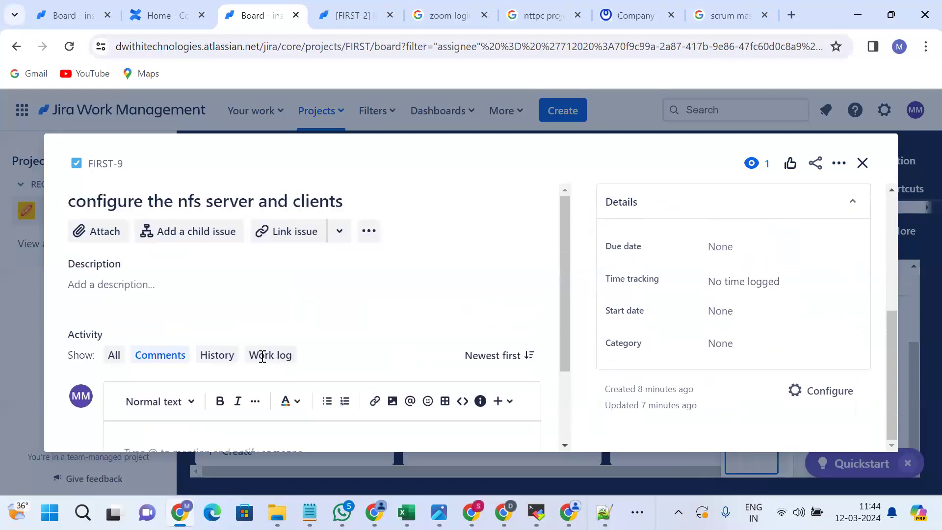
left_click(15, 298)
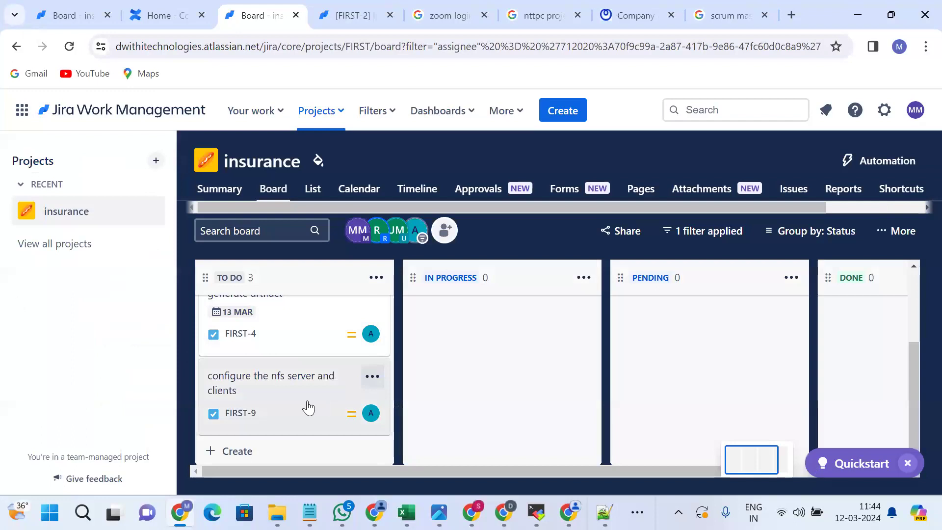
Drag FIRST-9 toward IN PROGRESS and review the remaining To Do cards FIRST-1 and FIRST-4.
scroll(308, 407, "right", 1)
scroll(308, 407, "left", 1)
mouse_move(286, 396)
left_mouse_down()
mouse_move(481, 388)
mouse_move(288, 412)
left_mouse_up()
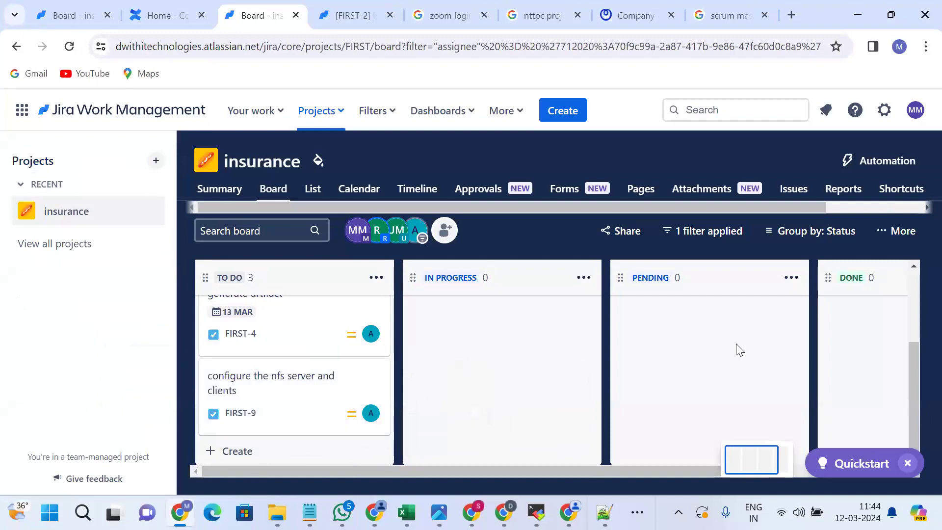
scroll(740, 350, "right", 3)
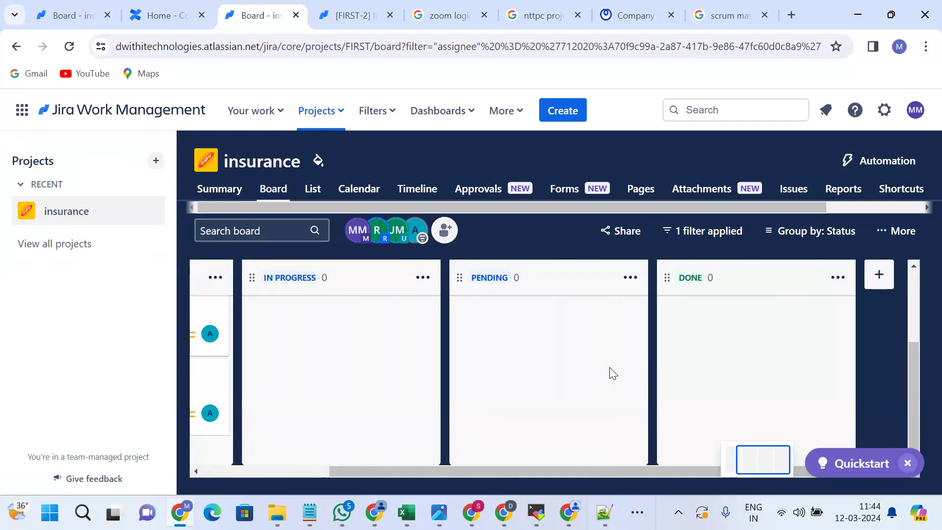
scroll(613, 373, "left", 2)
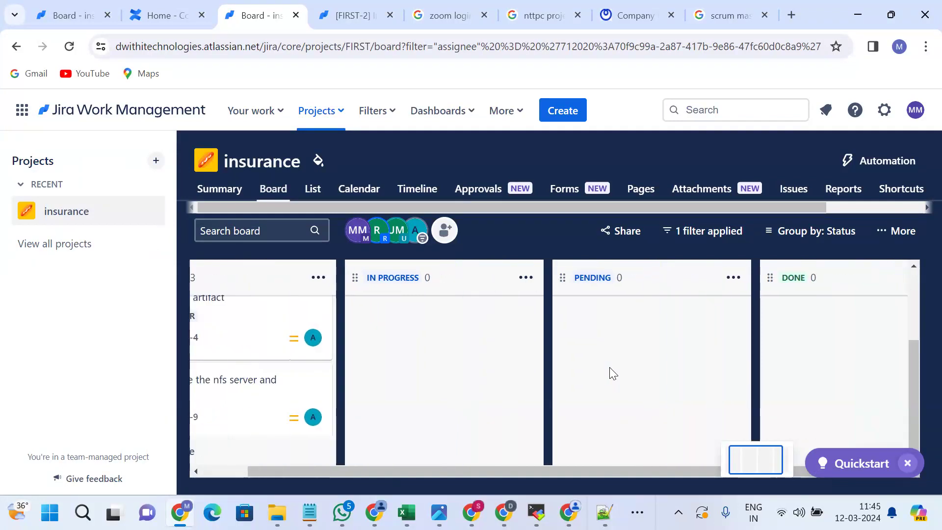
scroll(613, 373, "left", 1)
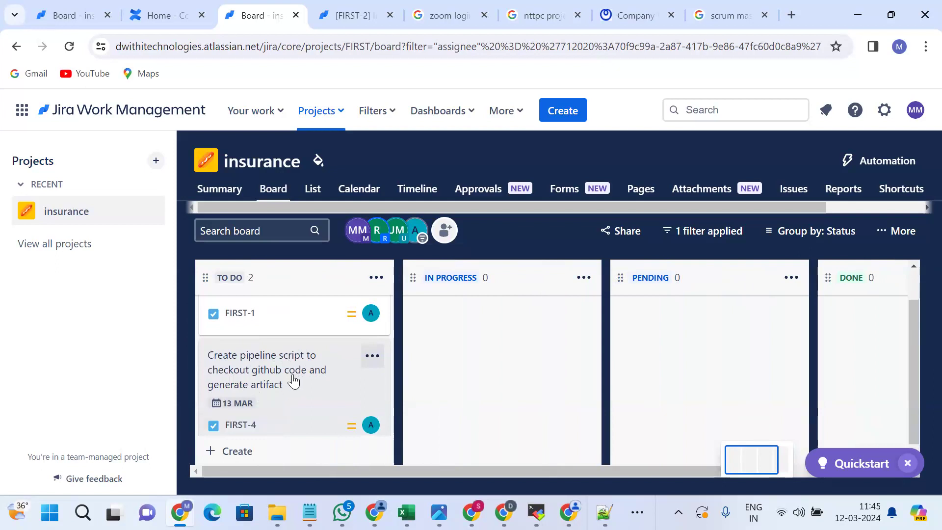
scroll(294, 381, "up", 1)
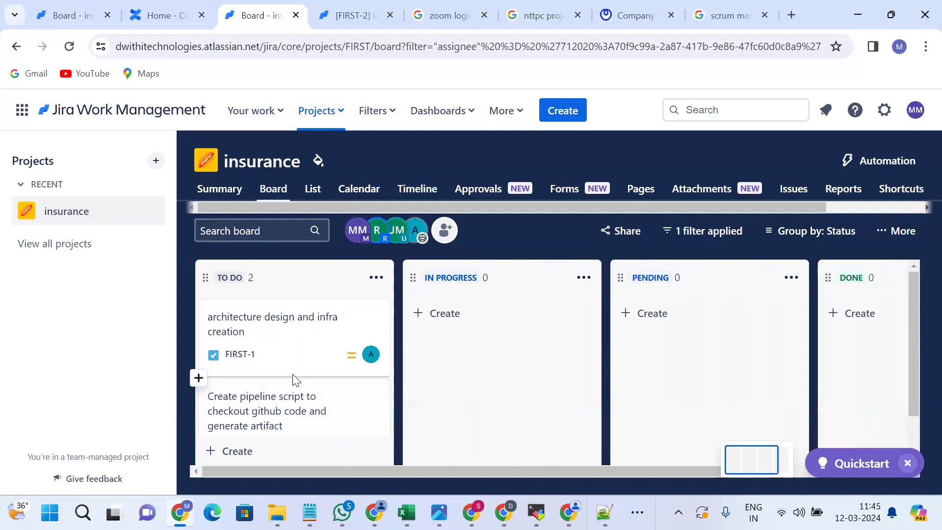
scroll(294, 380, "down", 1)
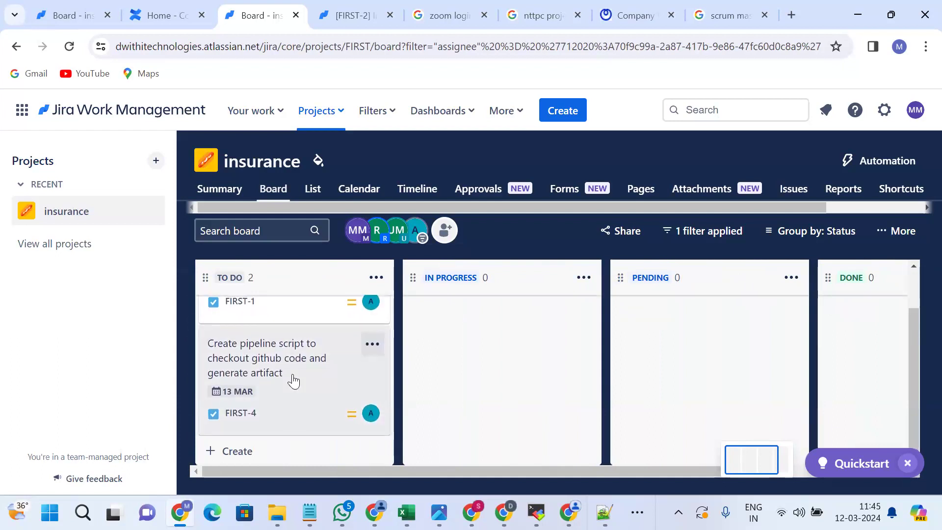
Create TO DO task FIRST-10: installing ansible via terraform and configuring tomcat installation from ansible.
left_click(244, 457)
type("ansible")
key("BackSpace")
key("BackSpace")
key("BackSpace")
key("BackSpace")
key("BackSpace")
key("BackSpace")
key("BackSpace")
type("installing ansibe")
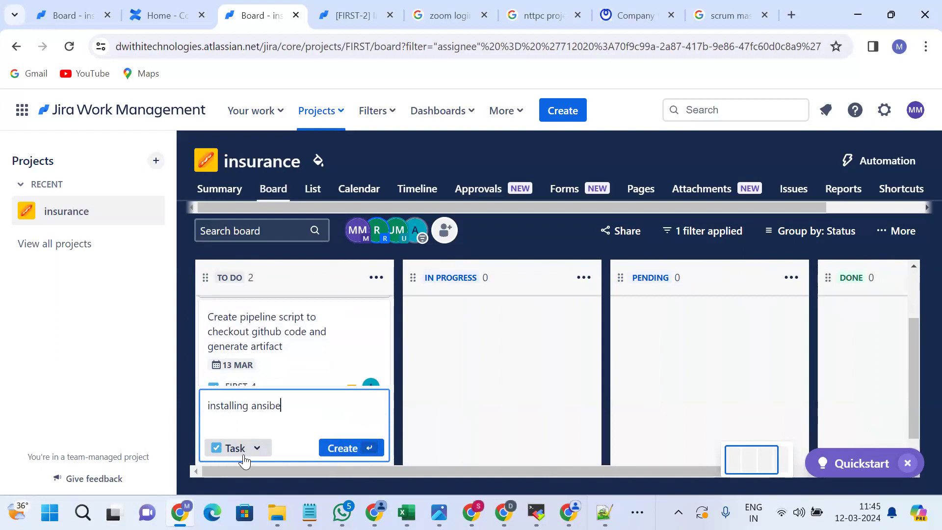
key("BackSpace")
type("le via ")
type("throw ter")
type("raform")
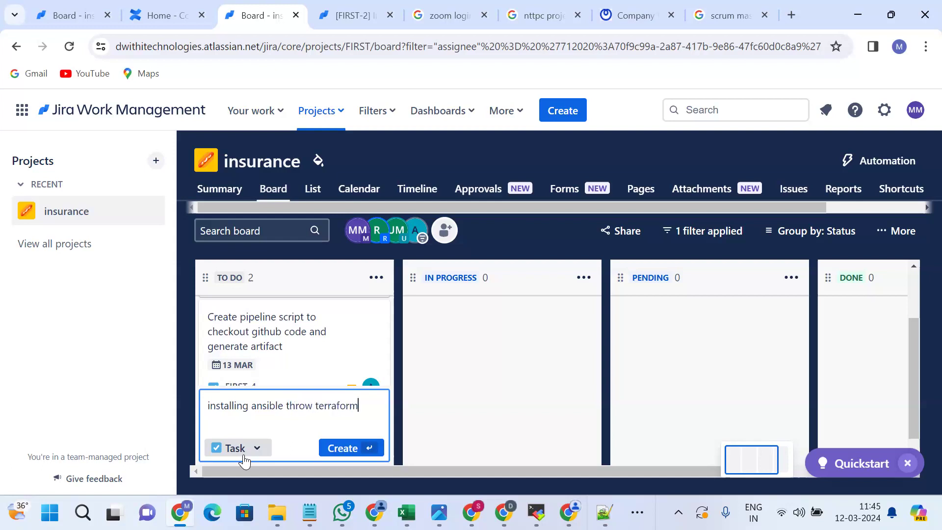
type(", and configuratiing th")
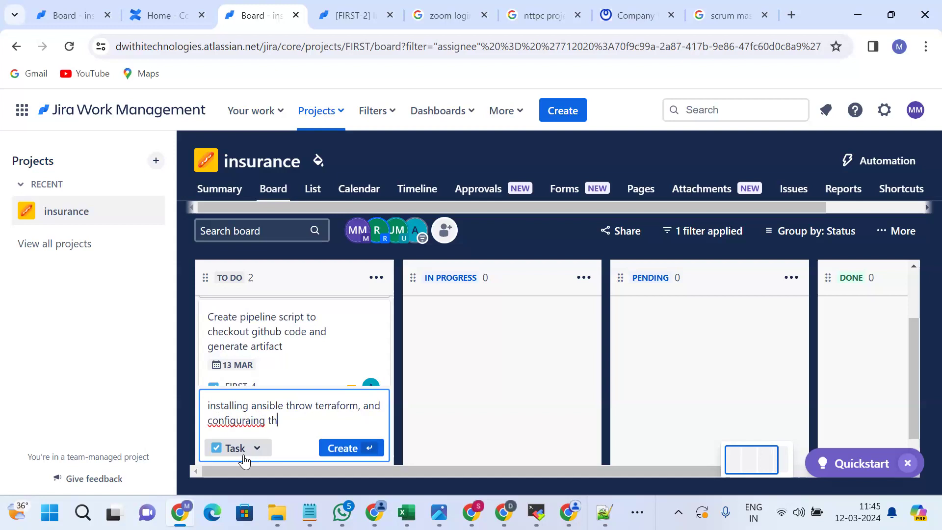
key("BackSpace")
key("BackSpace")
key("BackSpace")
key("BackSpace")
key("BackSpace")
type("ing the things of tomcat installation")
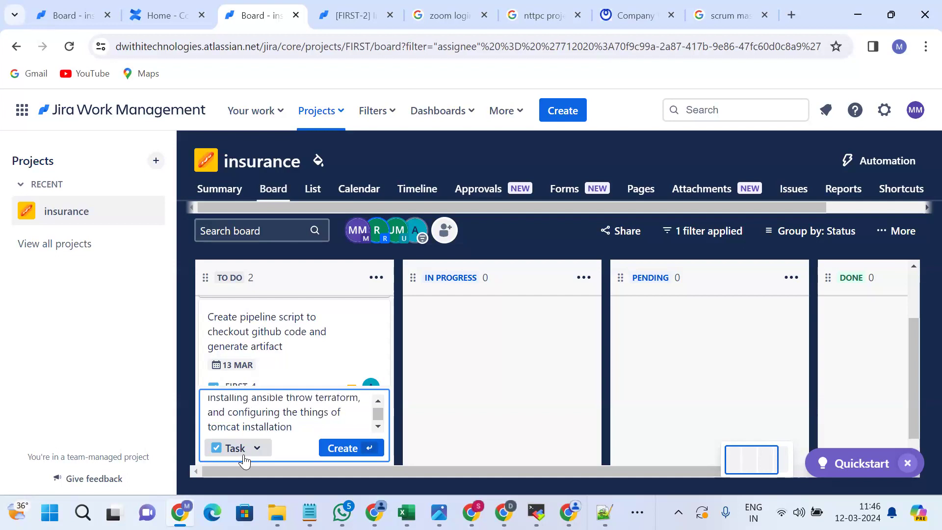
type(" from ansible")
key("Return")
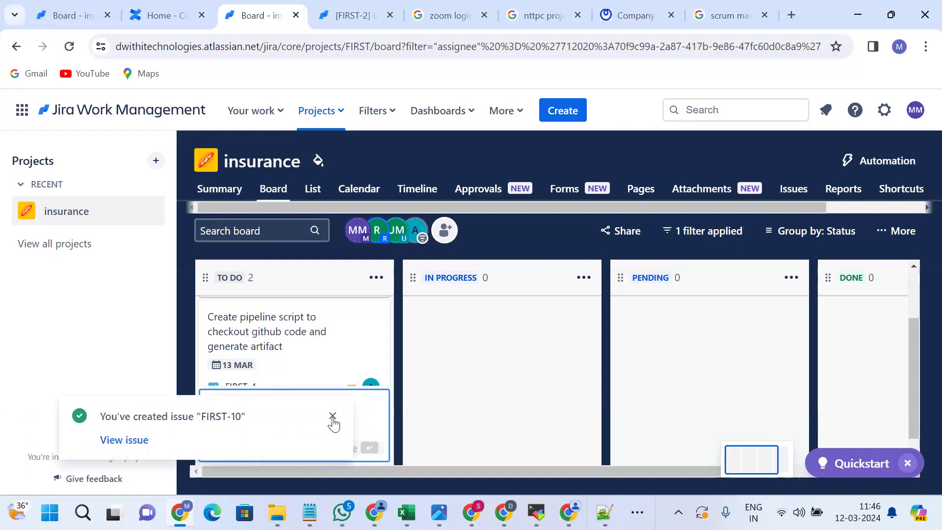
left_click(333, 420)
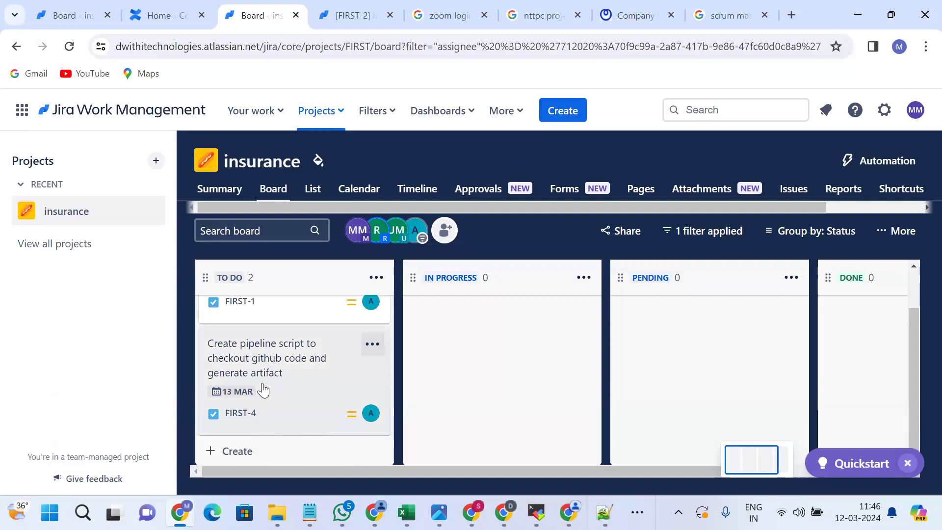
Create To Do task FIRST-11 on installing Tomcat with a parameterised shell script taking inputs from another file.
left_click(237, 451)
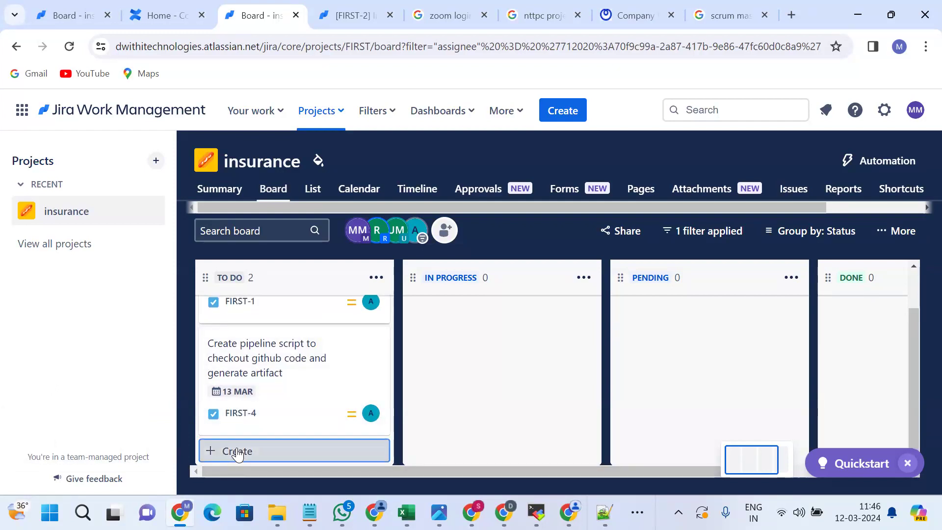
type("Insa")
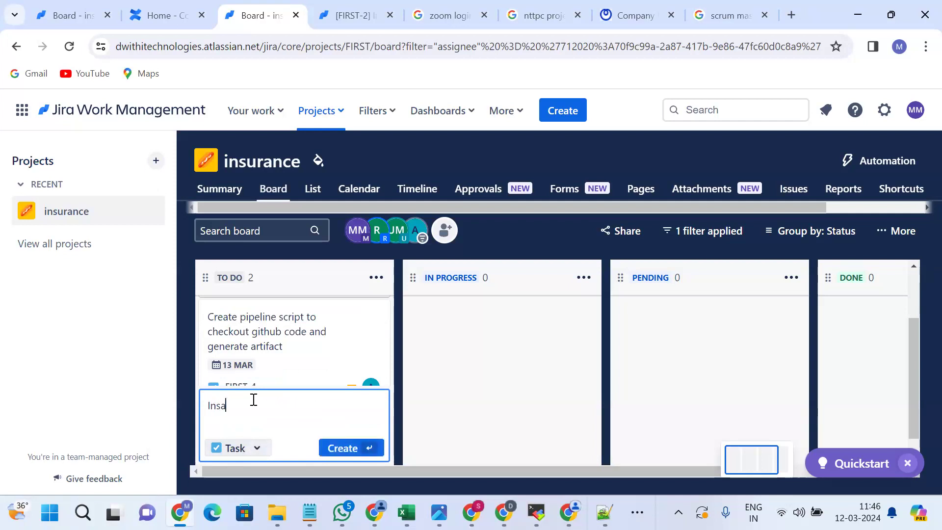
key("BackSpace")
type("talling the tomcat ")
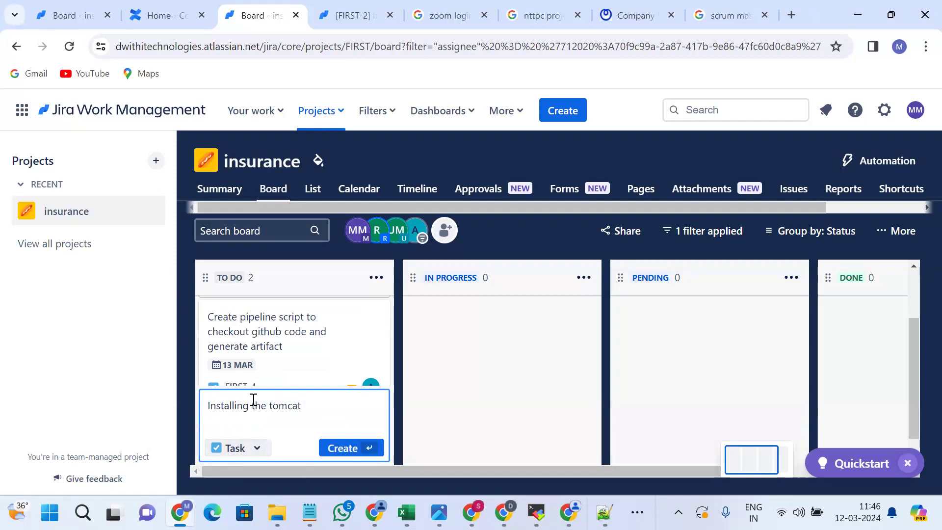
type("with shell script , this shell script")
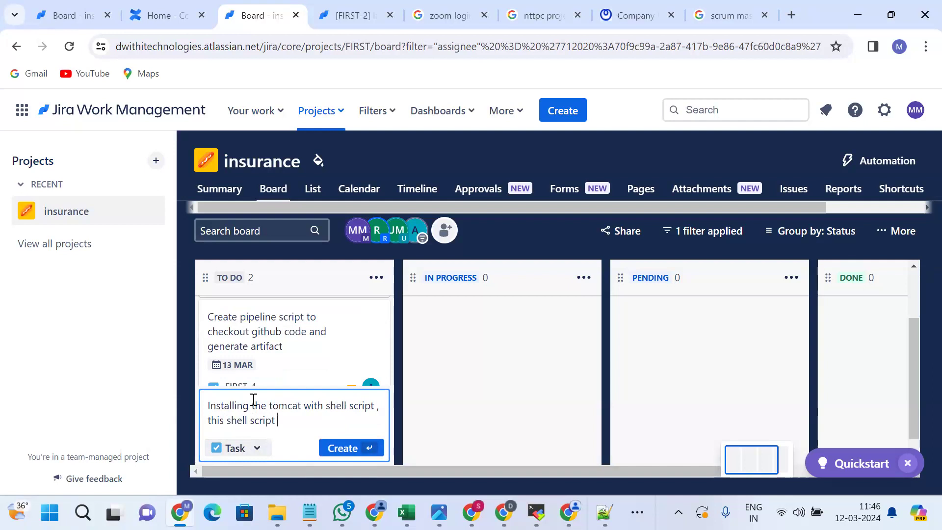
type(" should e")
type("e n")
key("BackSpace")
type("using variables")
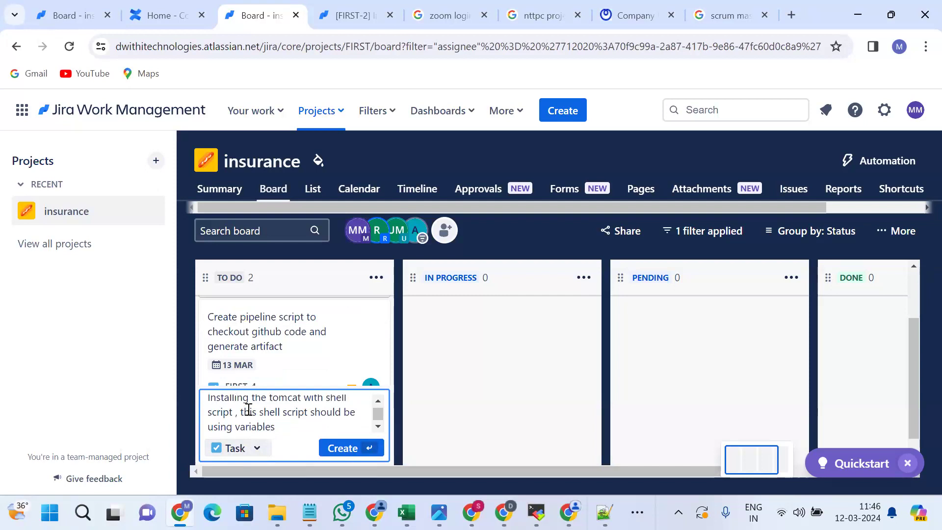
type("parameters and also i")
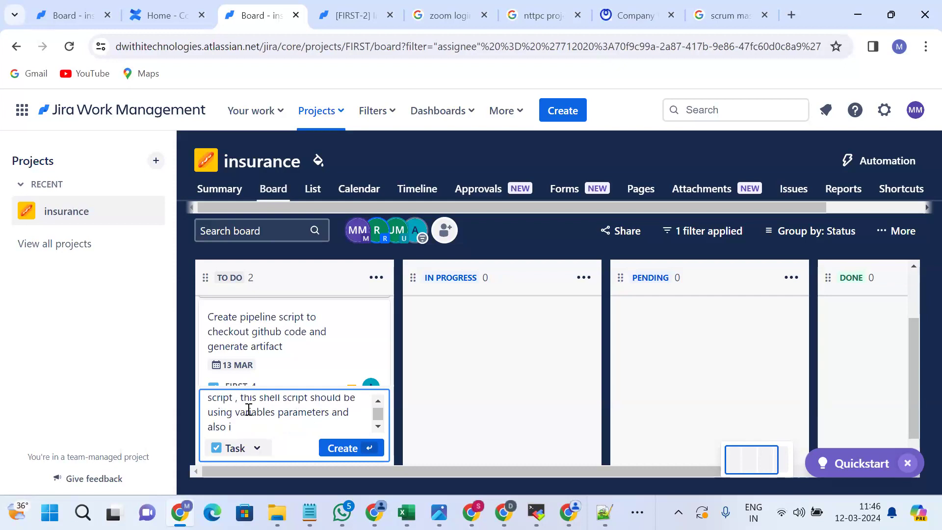
type("some of the inputs s")
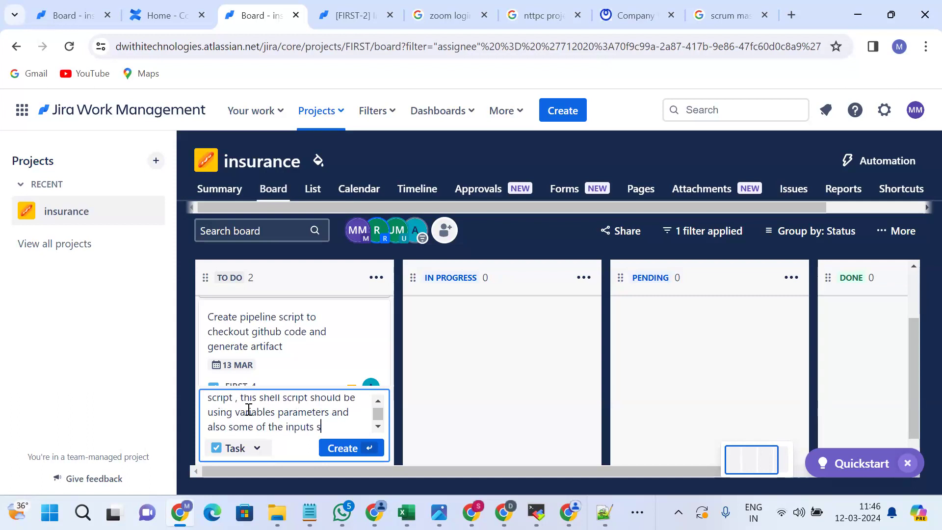
type("hould be taken from")
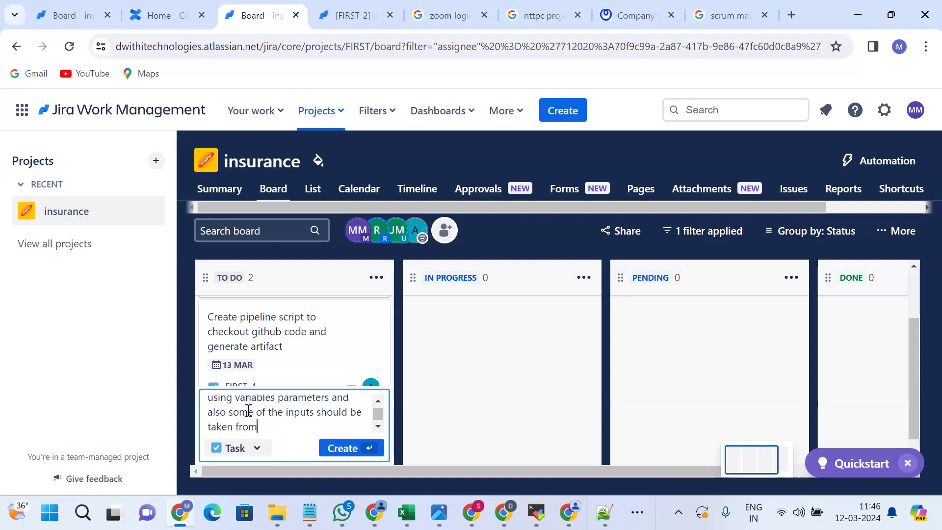
type(" other")
key("Return")
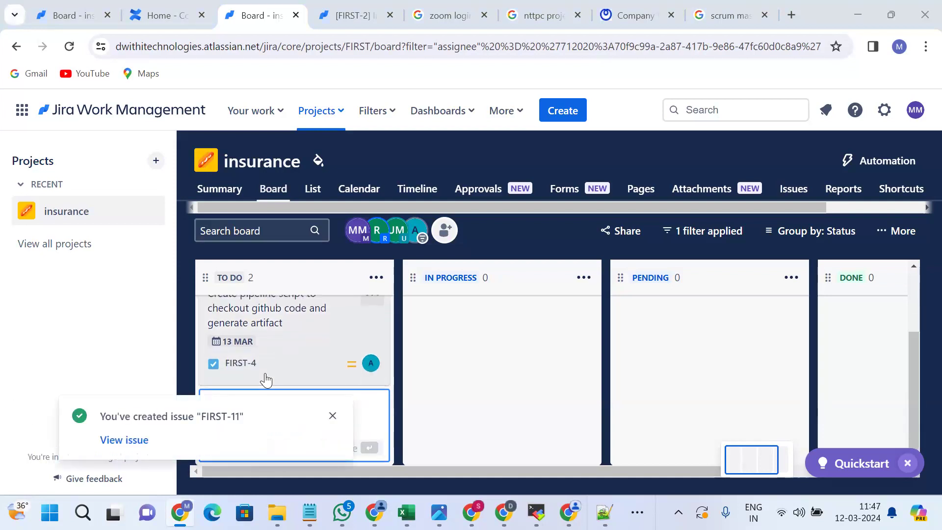
key("alt+Tab")
key("alt+Tab")
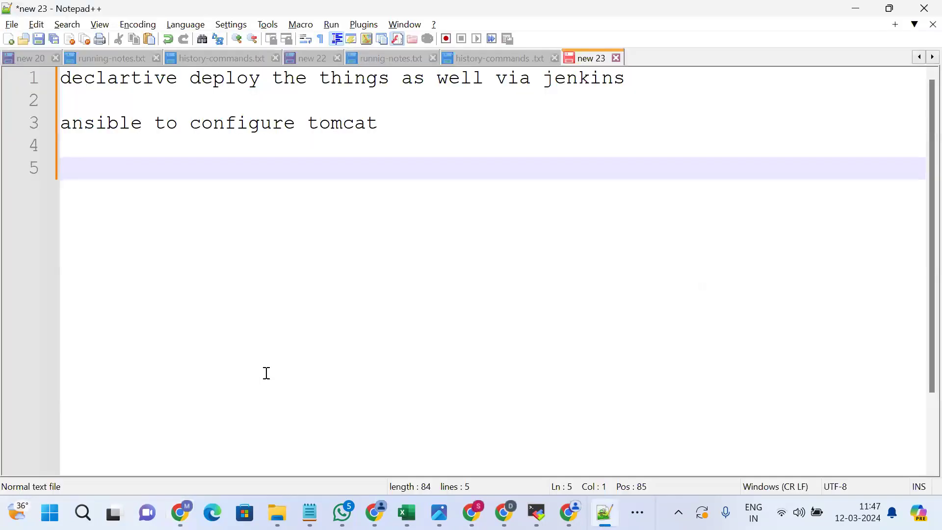
Type the note line 'to install tomcat via ansible'.
type("tom")
key("BackSpace")
type("isn")
key("BackSpace")
key("BackSpace")
type("nstall s")
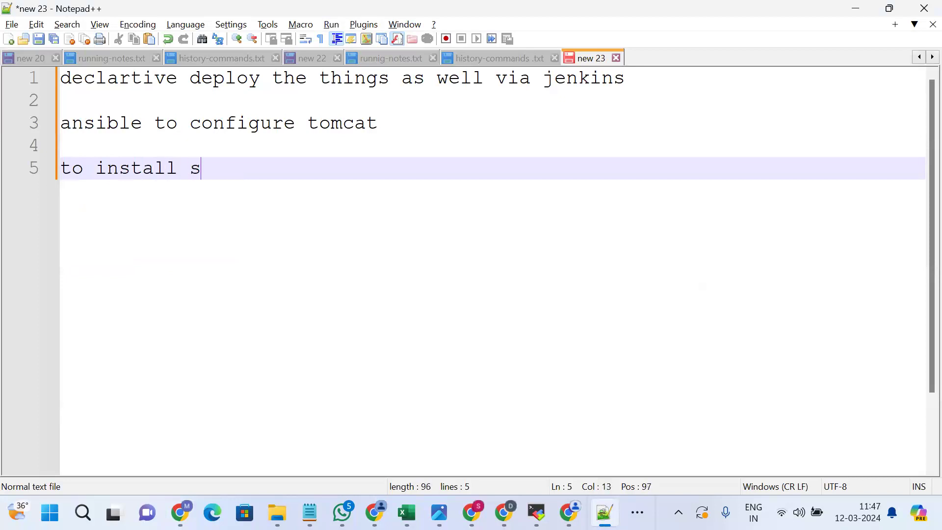
type("hell scrip")
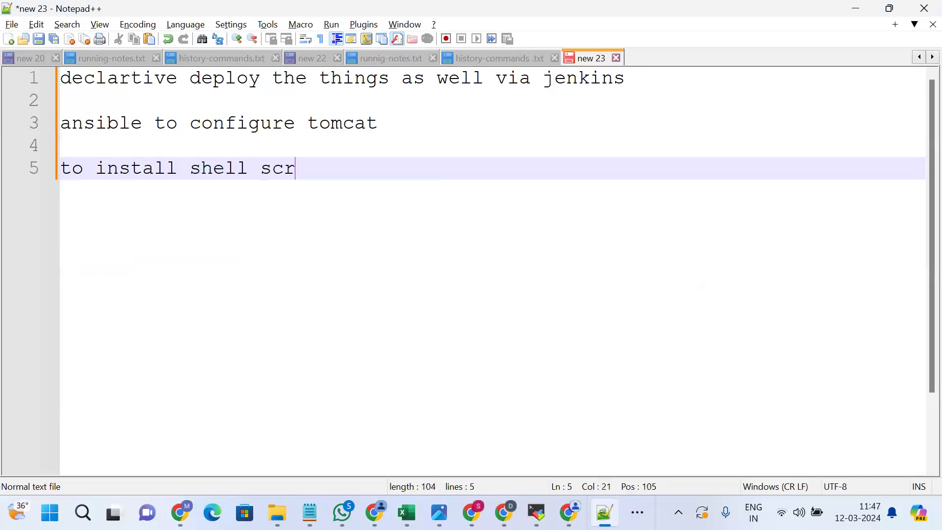
key("BackSpace")
key("BackSpace")
key("BackSpace")
key("BackSpace")
key("BackSpace")
key("BackSpace")
key("BackSpace")
key("BackSpace")
key("BackSpace")
key("BackSpace")
key("BackSpace")
key("BackSpace")
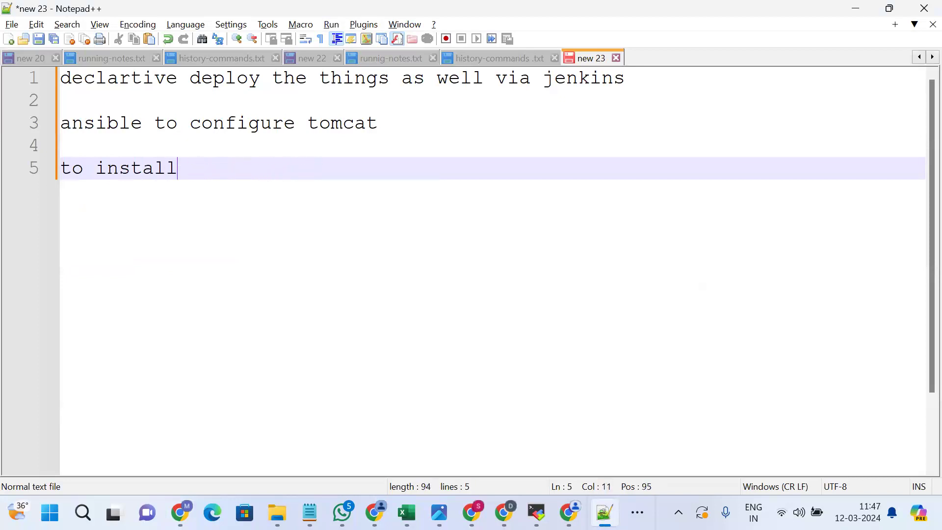
type("tomcat via ")
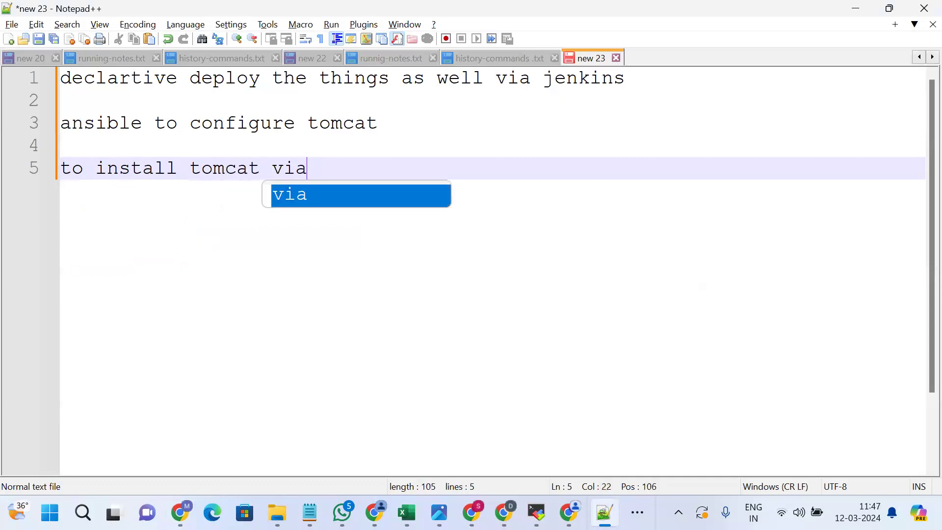
type("ansible")
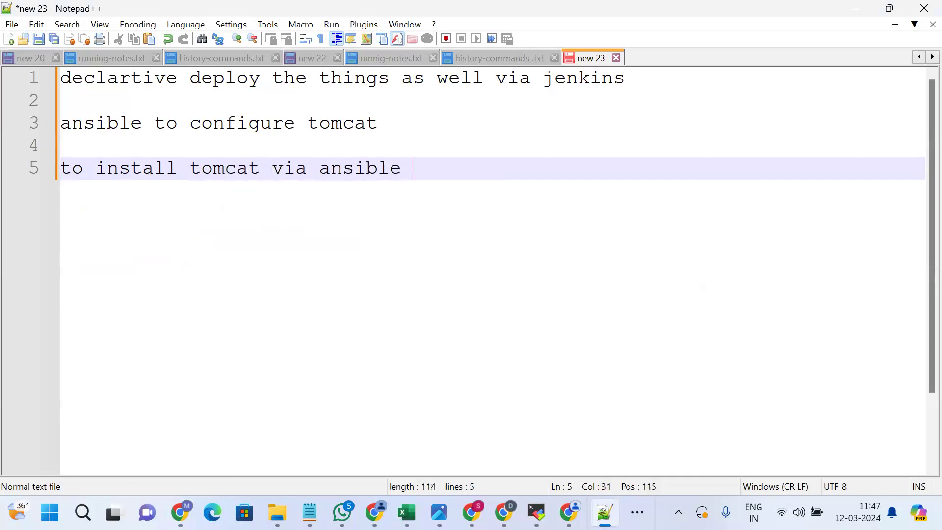
Add an indented 'redhat' sub-point below it.
key("Return")
key("Return")
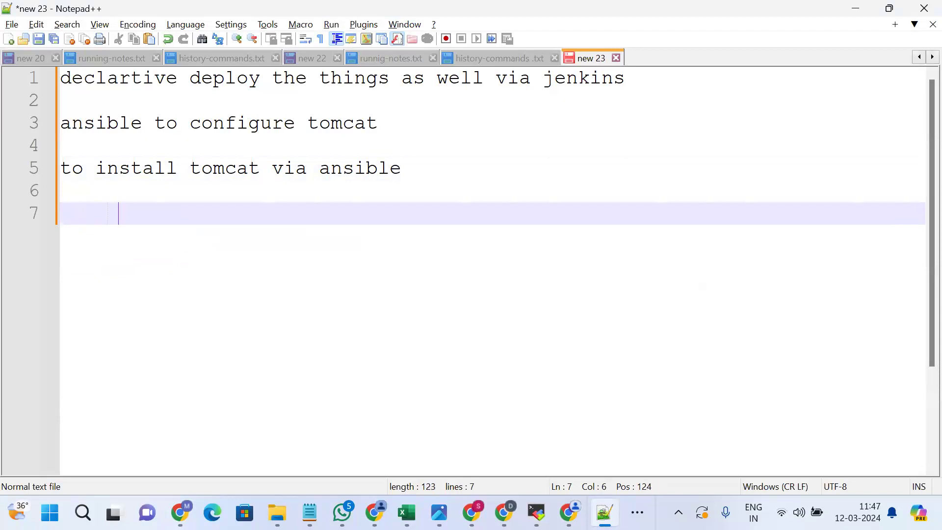
type("os")
key("BackSpace")
key("BackSpace")
key("BackSpace")
type("cat /etc/")
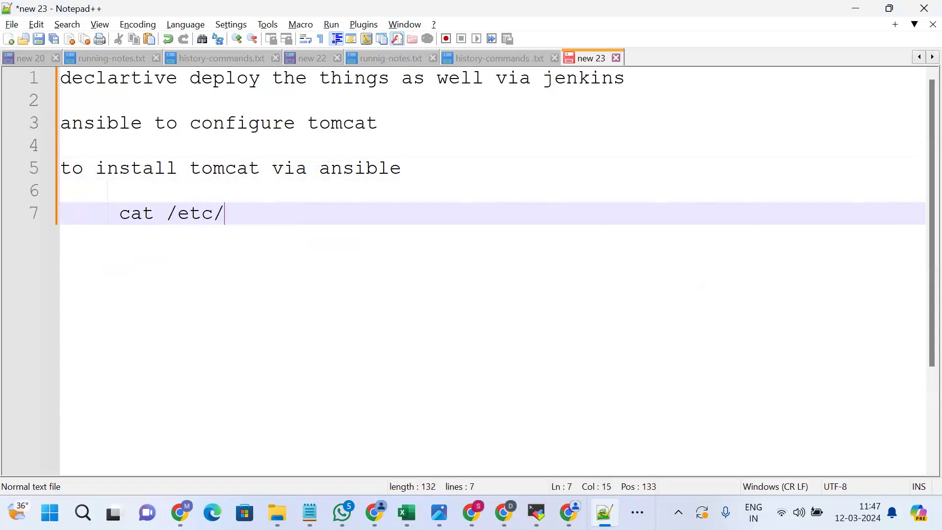
key("BackSpace")
key("BackSpace")
key("BackSpace")
key("BackSpace")
key("BackSpace")
key("BackSpace")
key("BackSpace")
key("BackSpace")
key("BackSpace")
type("rhe")
key("BackSpace")
key("BackSpace")
type("eh")
key("BackSpace")
type("dhat")
Add the sub-point 'urls ---> some file' and begin a '#!/bin/bash' line below.
key("Return")
key("Return")
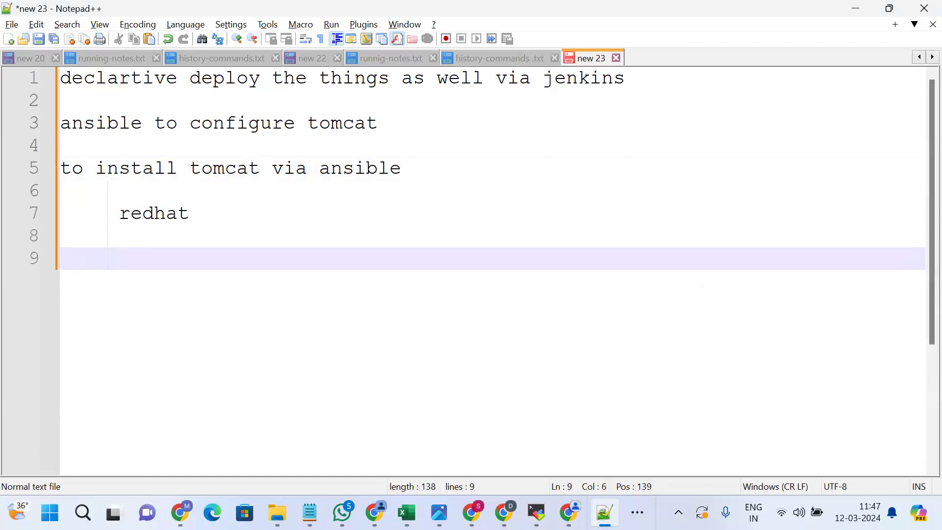
type("urls")
key("Return")
key("Return")
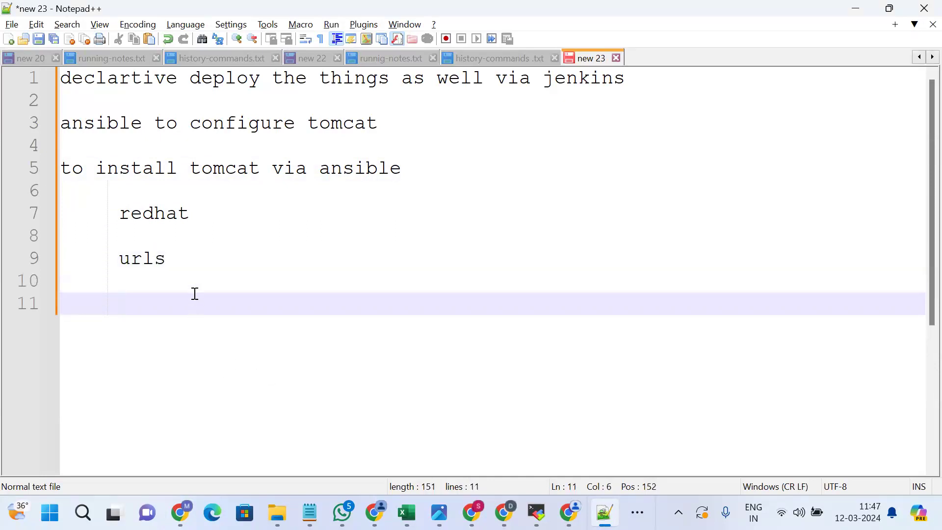
left_click(183, 260)
type("--->")
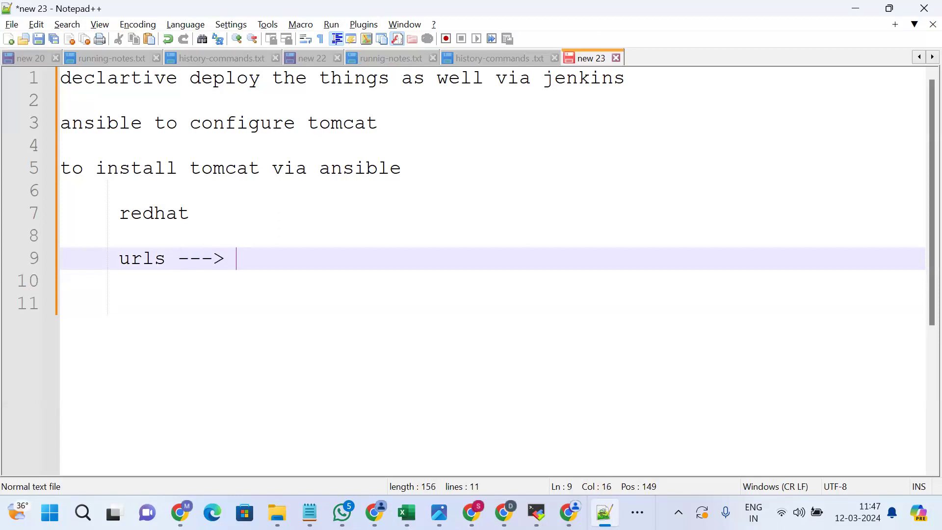
type(" some file")
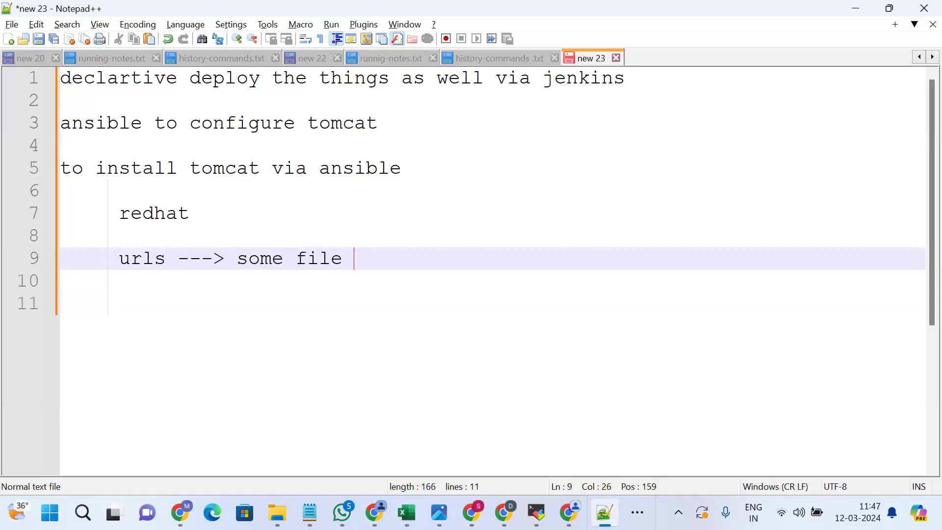
key("Return")
key("Return")
type("sour")
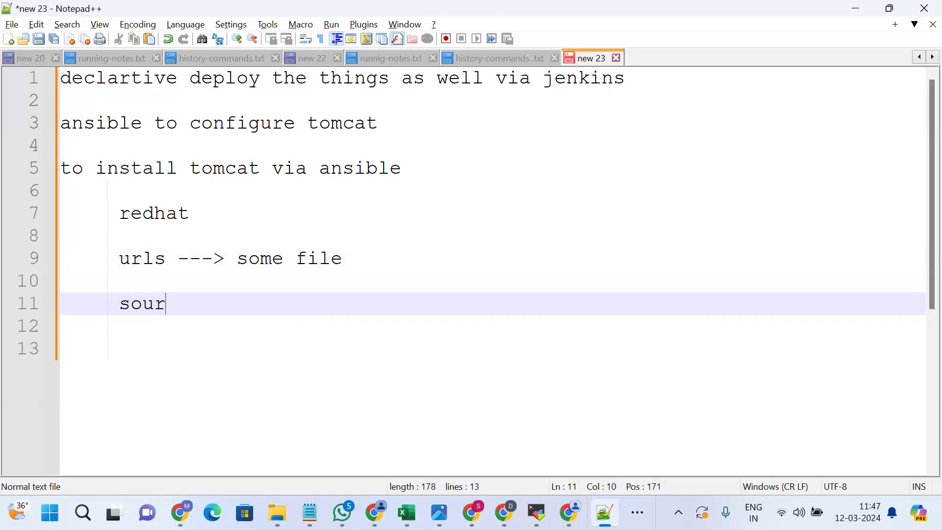
key("BackSpace")
key("BackSpace")
key("BackSpace")
key("BackSpace")
type("#")
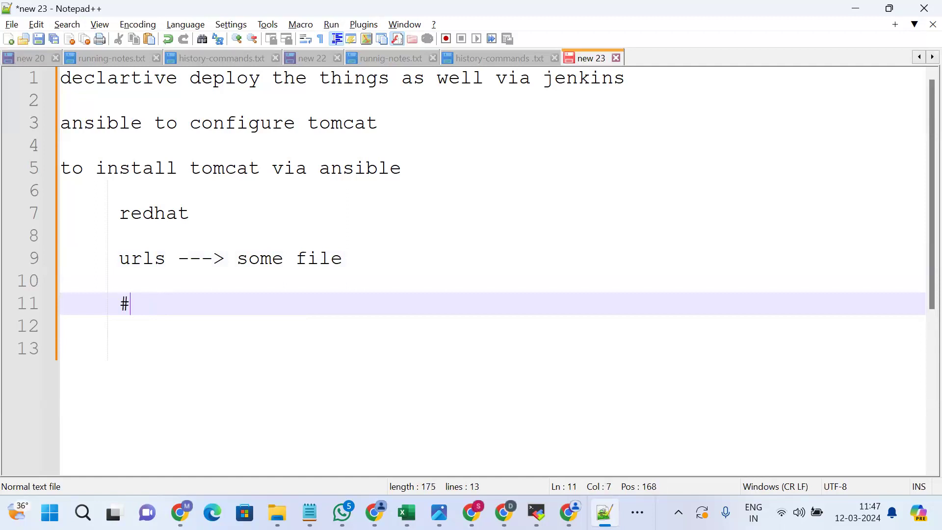
type("!/bin/bs")
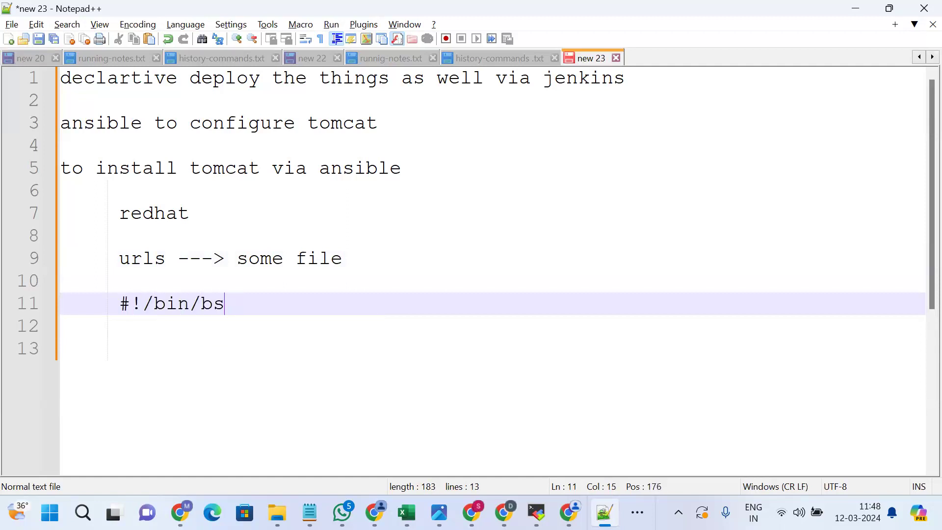
Finish the '#!/bin/bash' and source lines, then delete them again.
key("BackSpace")
type("ash")
key("Return")
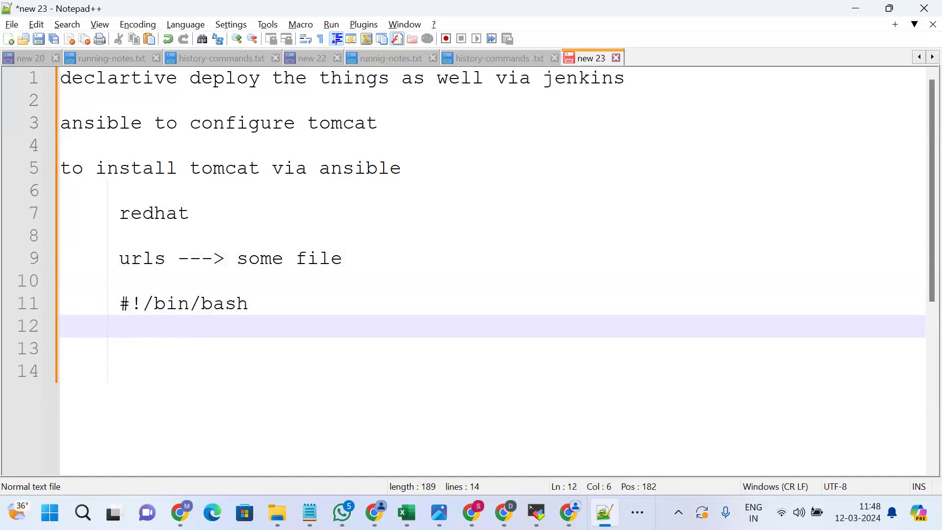
type("source")
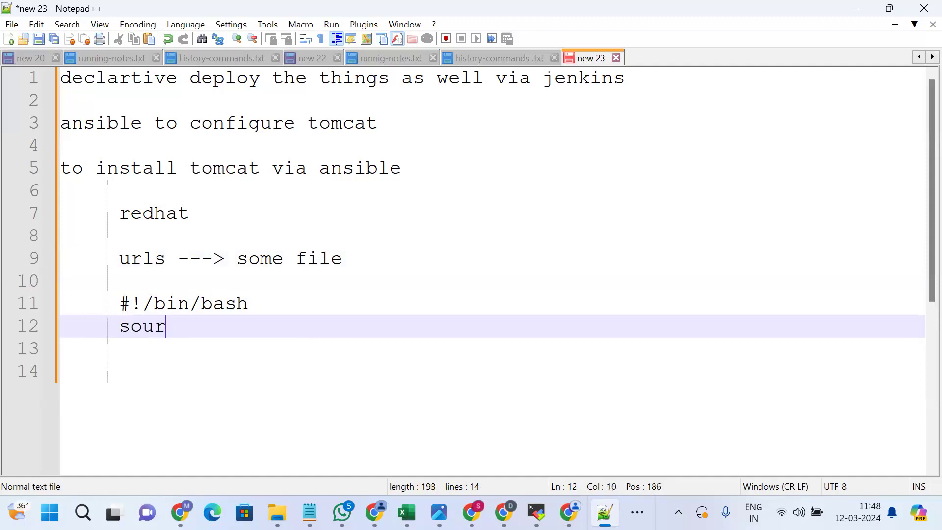
key("BackSpace")
key("BackSpace")
key("BackSpace")
key("BackSpace")
key("BackSpace")
key("BackSpace")
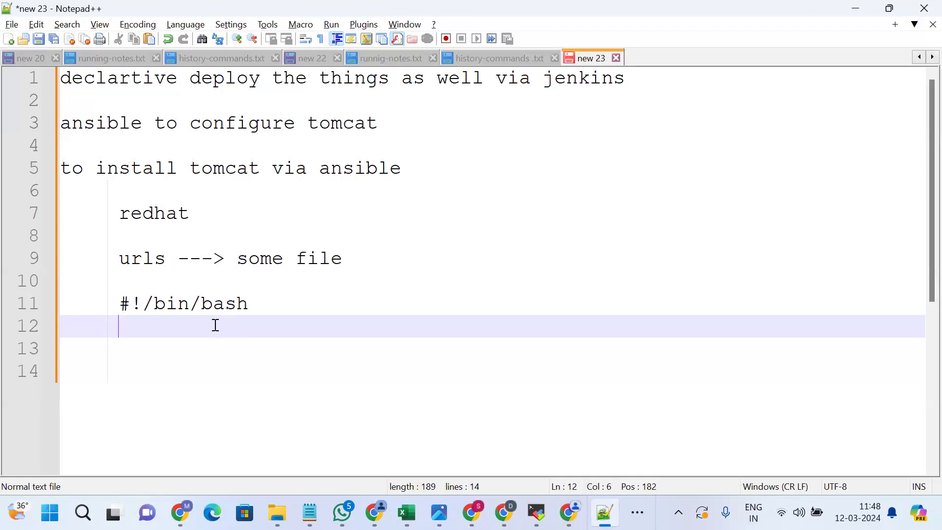
left_click_drag(258, 305, 102, 307)
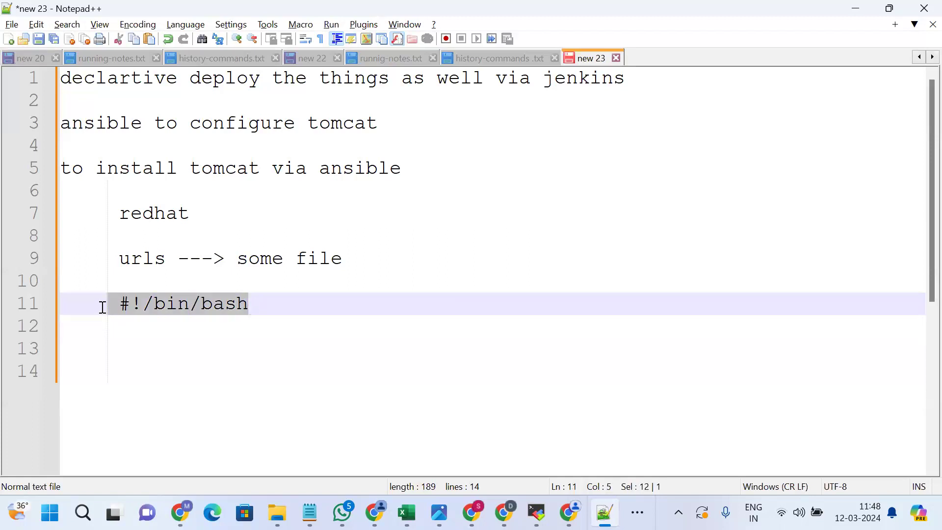
key("BackSpace")
key("BackSpace")
key("BackSpace")
key("BackSpace")
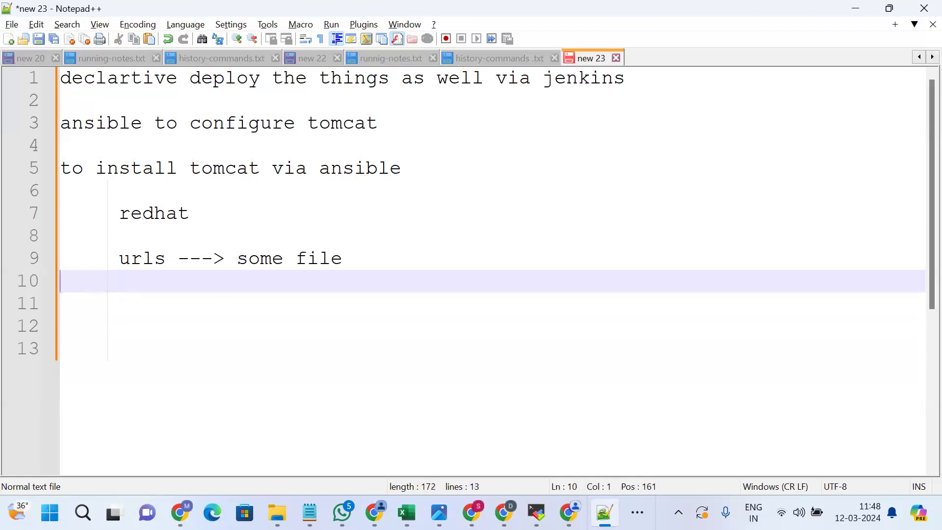
Trim 'some file' from the urls line and add a dashed separator with blank lines below.
key("BackSpace")
key("BackSpace")
key("BackSpace")
key("BackSpace")
key("BackSpace")
key("BackSpace")
key("BackSpace")
key("BackSpace")
key("BackSpace")
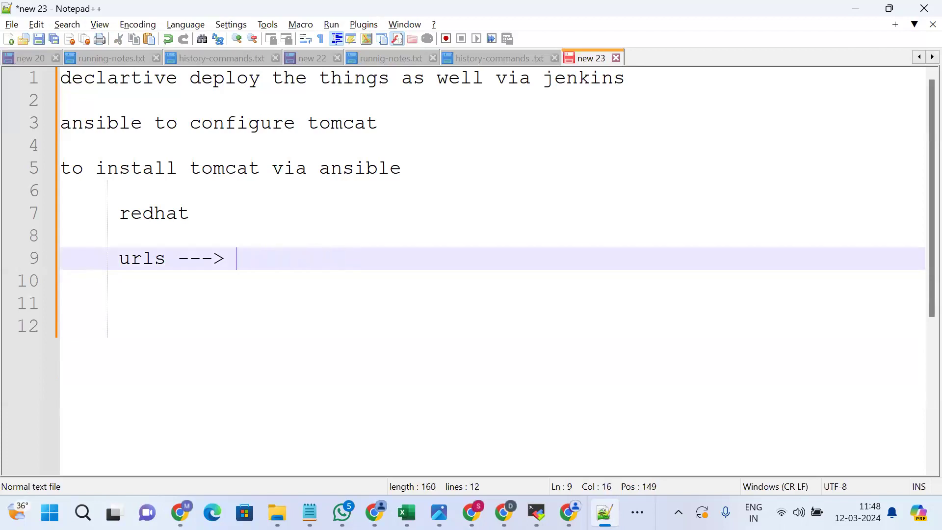
key("Return")
key("Return")
key("Return")
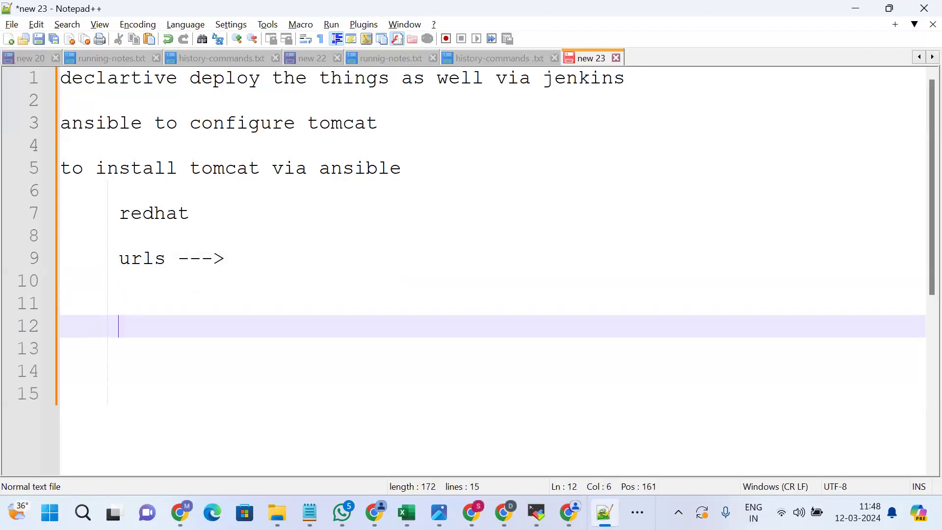
type("-------------------------")
key("BackSpace")
key("Return")
key("Return")
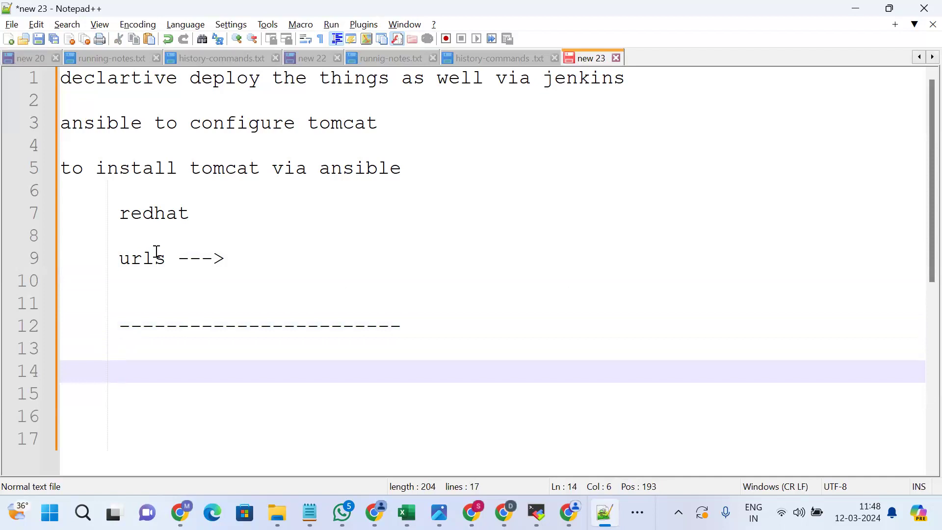
key("alt+Tab")
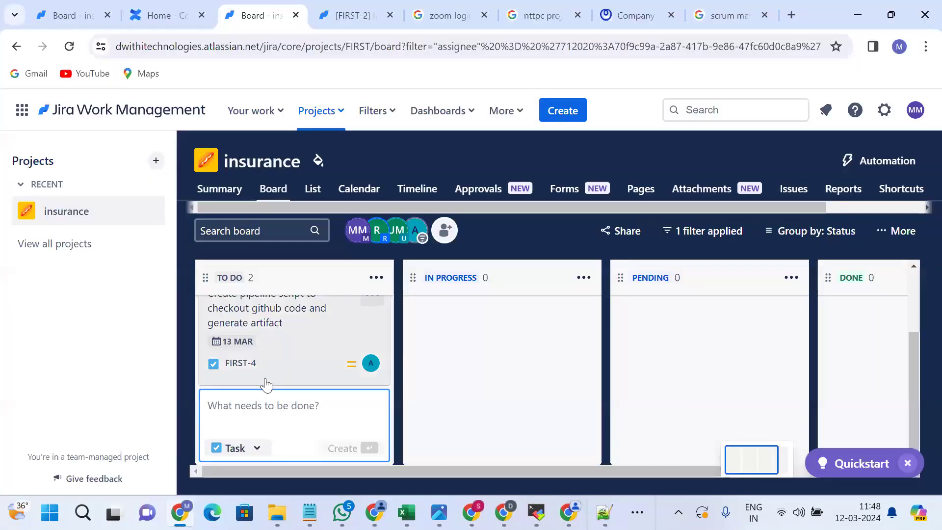
Open task FIRST-1's details and assign it to yourself.
scroll(297, 344, "up", 3)
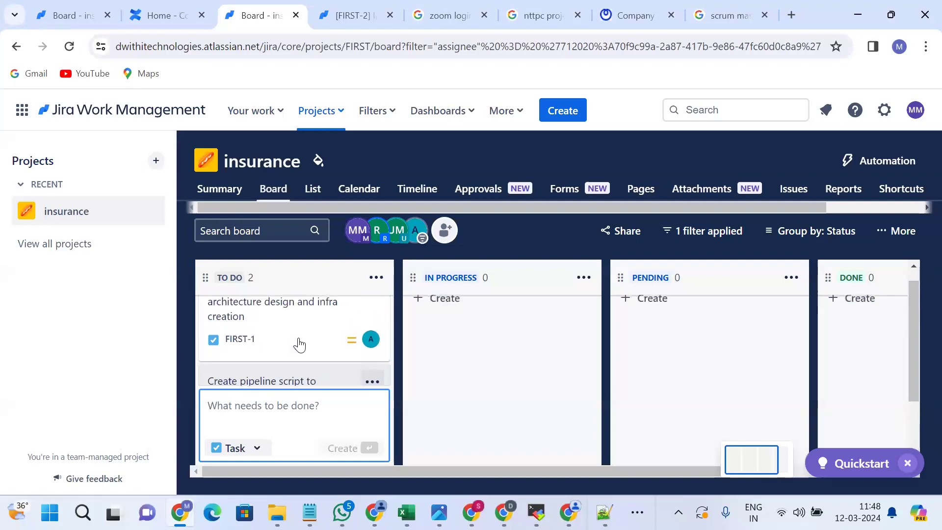
scroll(298, 345, "up", 1)
scroll(299, 345, "down", 2)
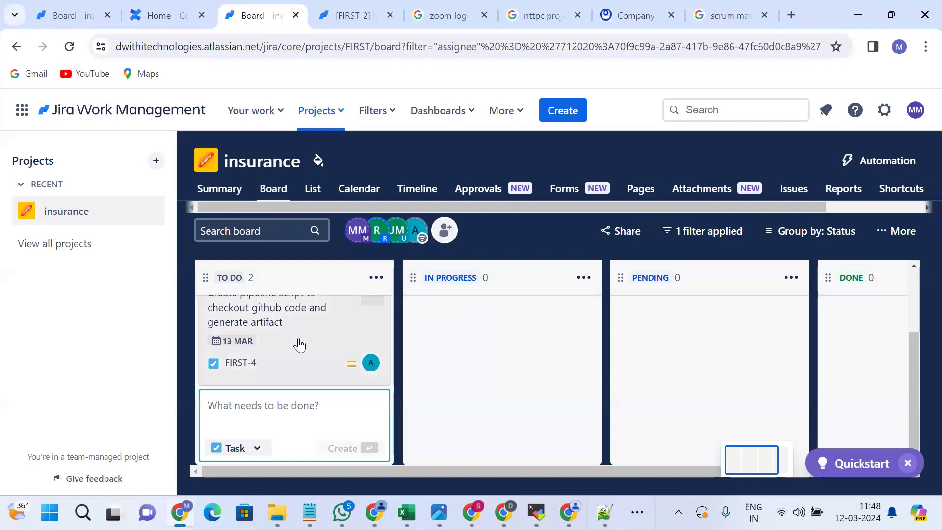
scroll(299, 345, "up", 2)
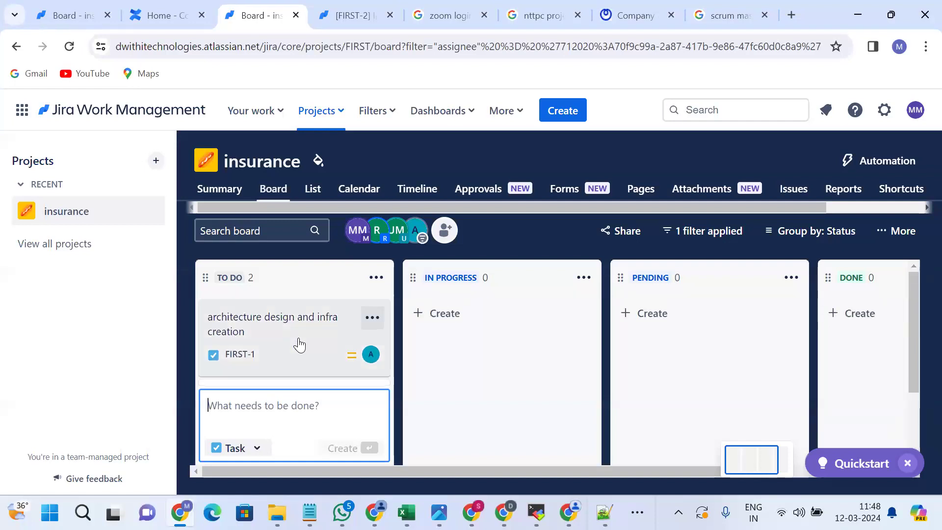
left_click(372, 318)
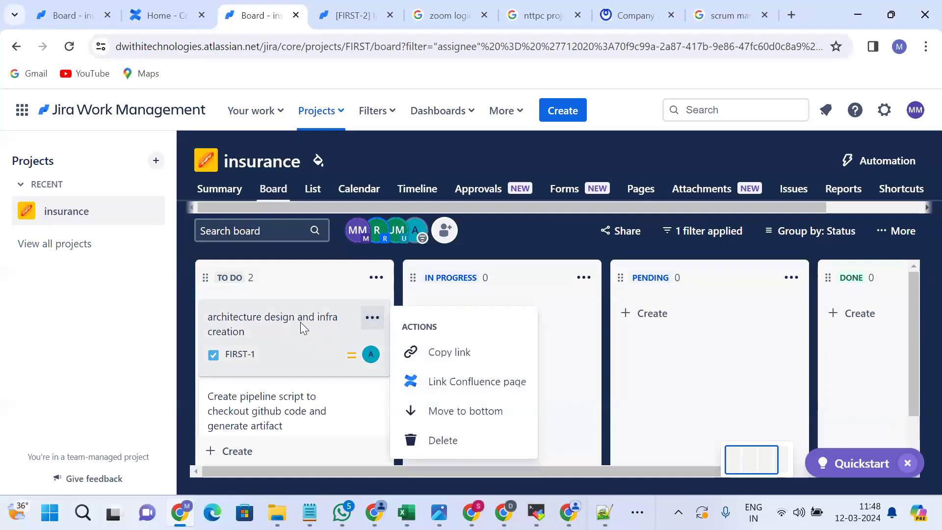
left_click(371, 314)
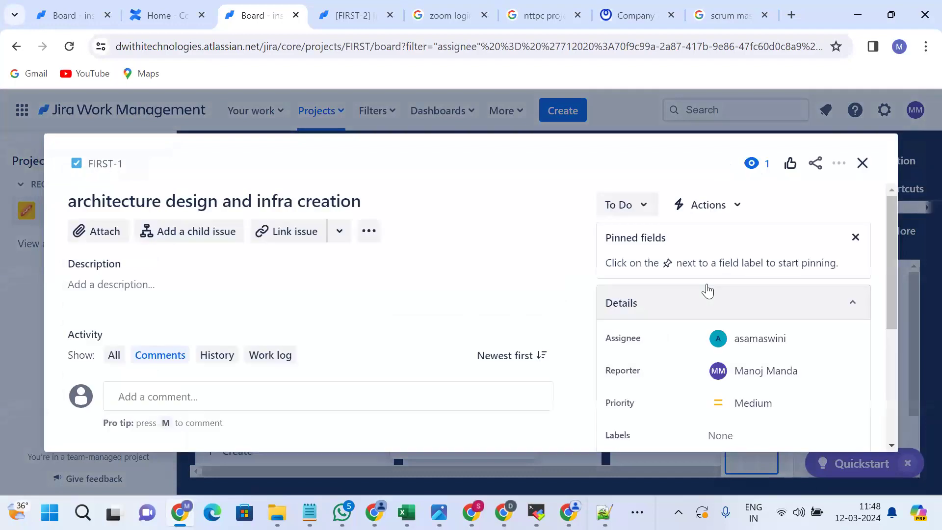
scroll(739, 347, "down", 1)
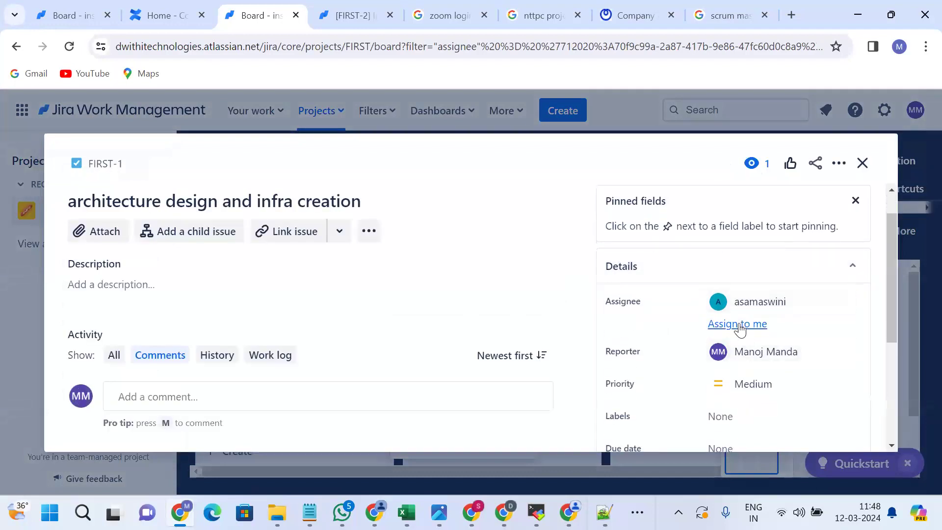
left_click(738, 324)
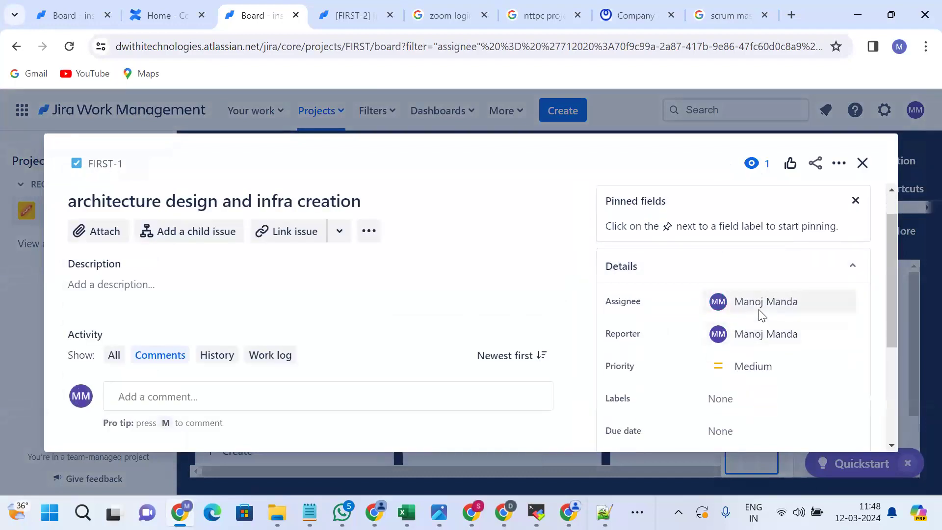
Reassign FIRST-1 to the teammate found by name search, then close its details.
left_click(758, 309)
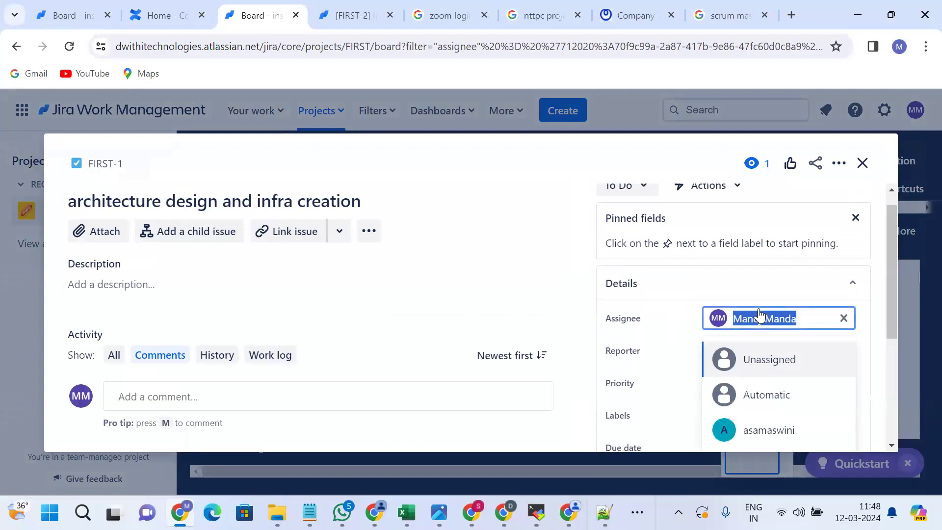
type("k")
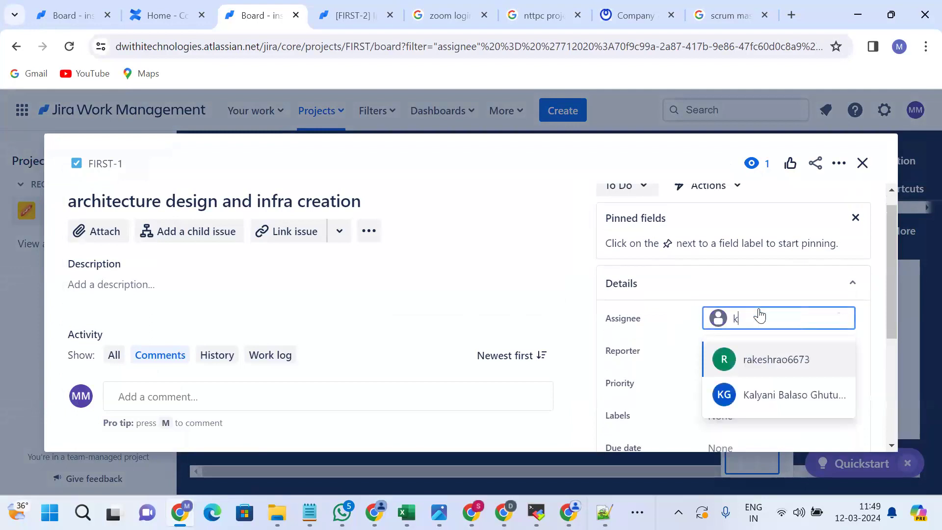
type("lay")
key("BackSpace")
key("BackSpace")
key("BackSpace")
type("al")
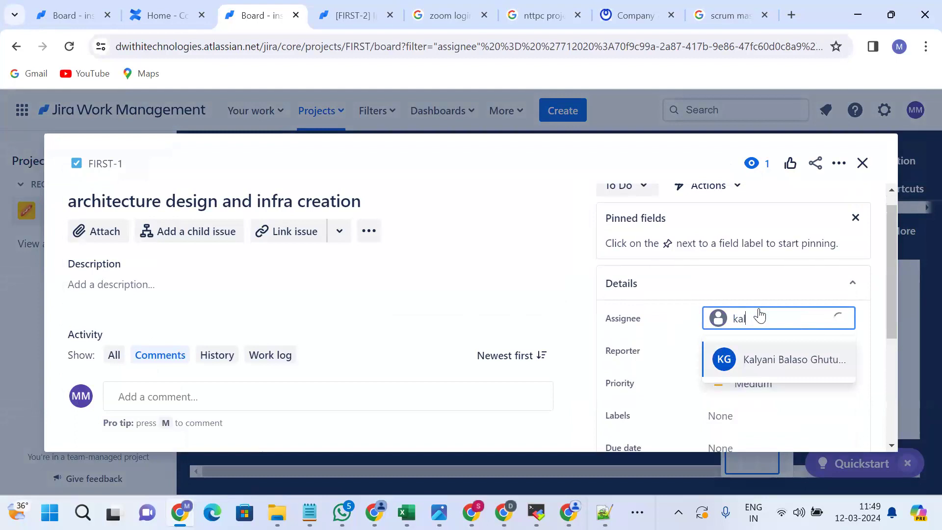
left_click(778, 361)
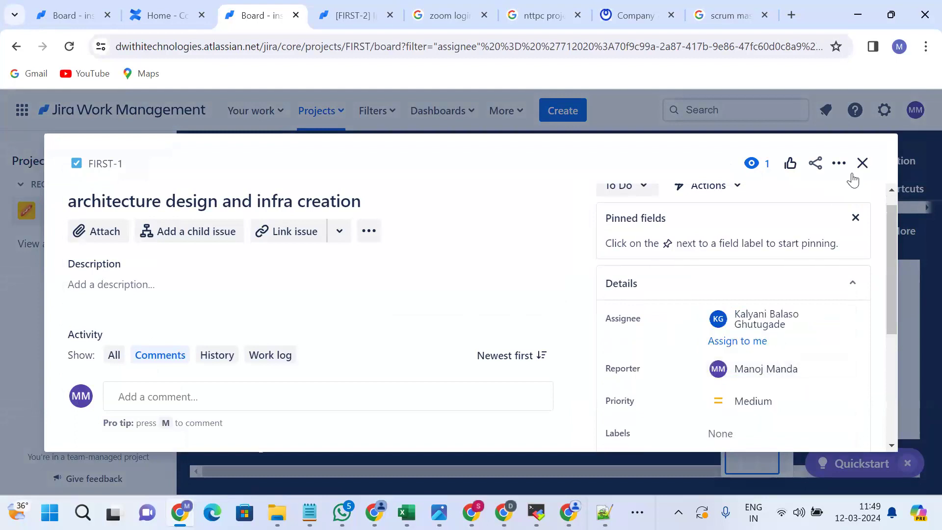
left_click(862, 163)
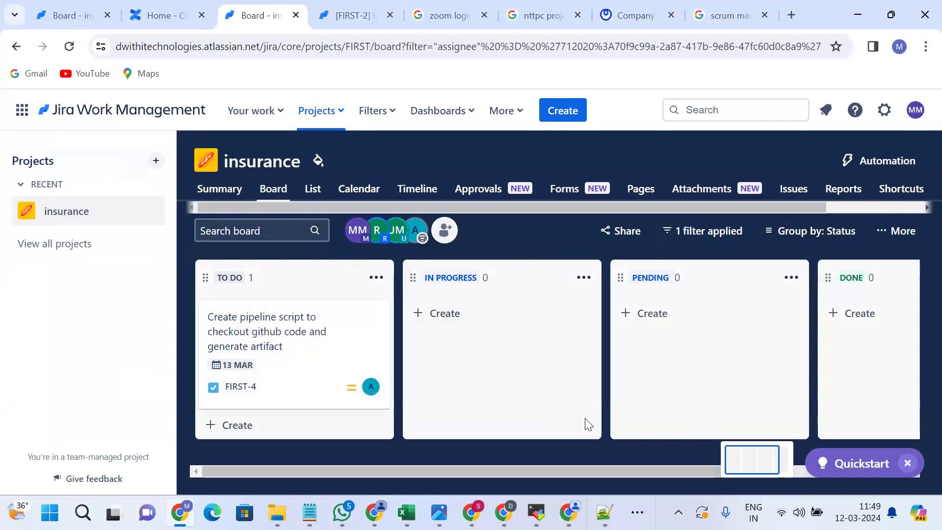
left_click(67, 51)
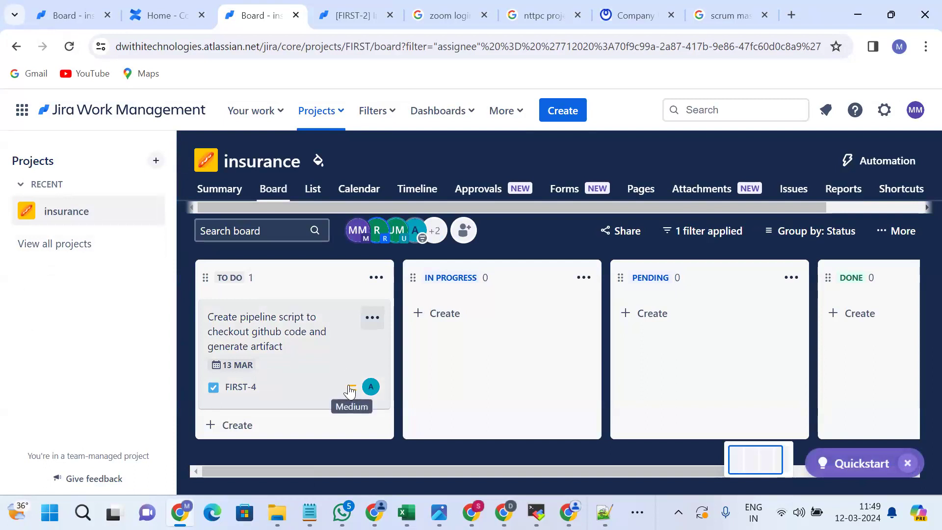
left_click(98, 213)
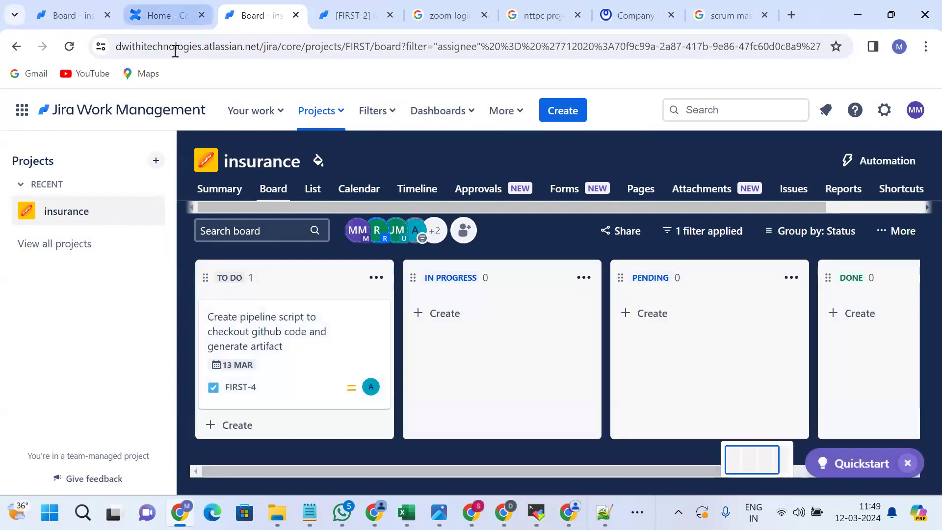
left_click(182, 16)
key("ctrl+Tab")
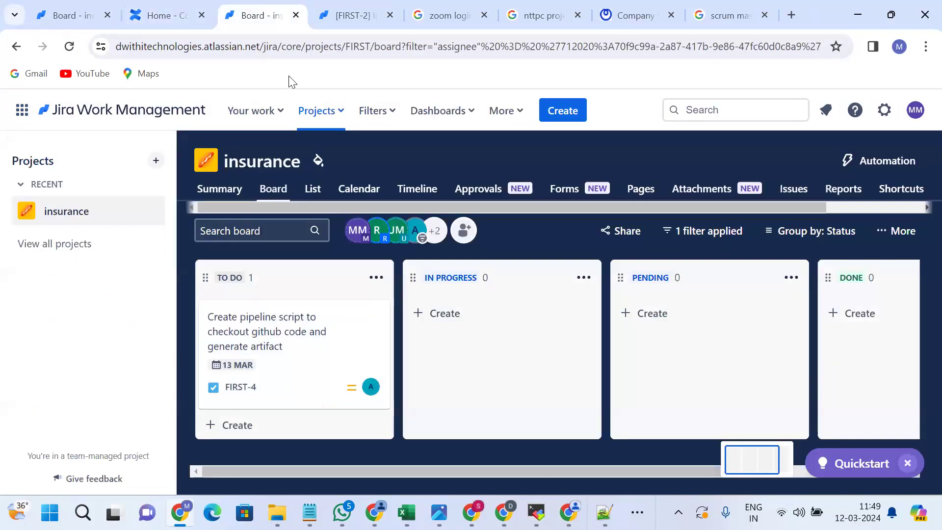
left_click(239, 277)
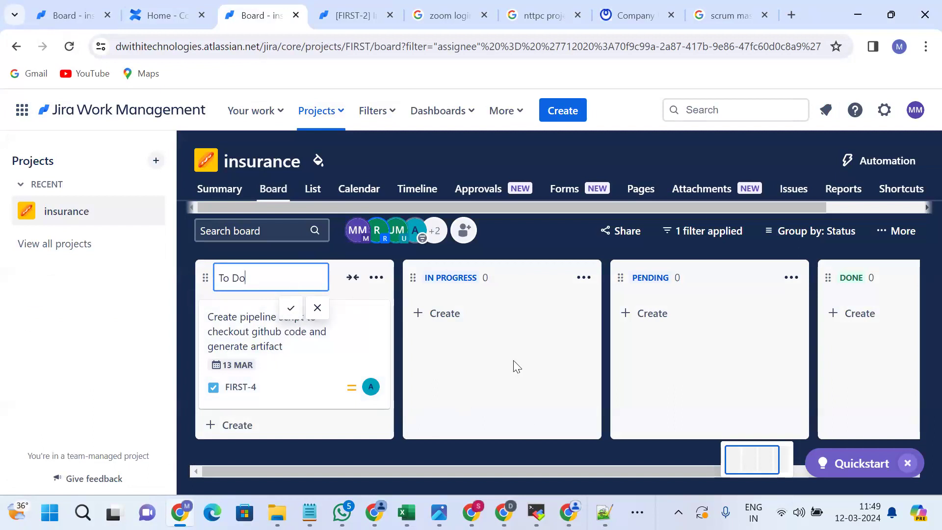
Browse the Approvals, Timeline and Calendar views, ending in the project's List view.
left_click(474, 189)
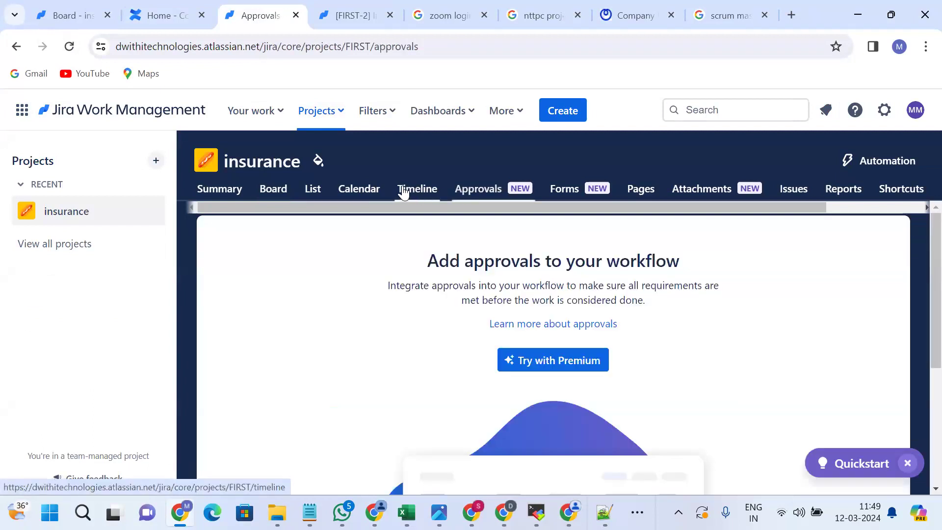
left_click(415, 190)
left_click(359, 190)
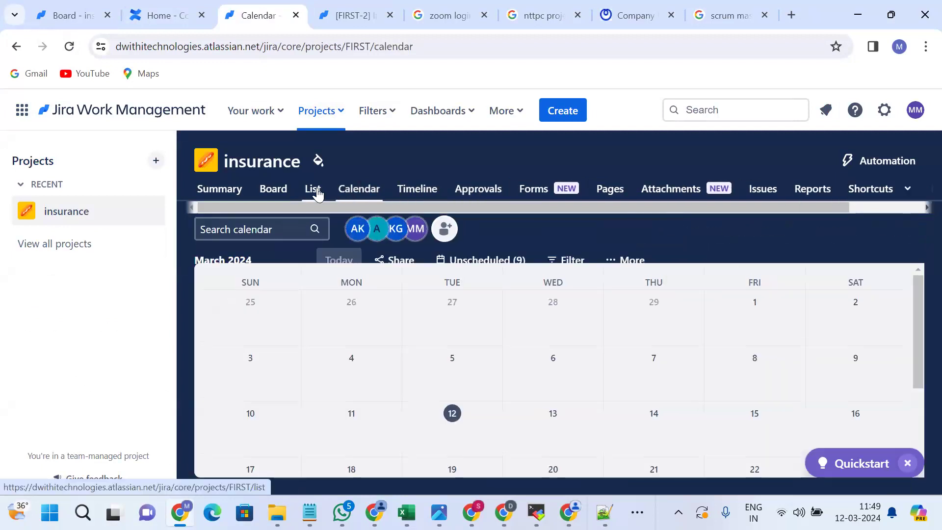
left_click(315, 190)
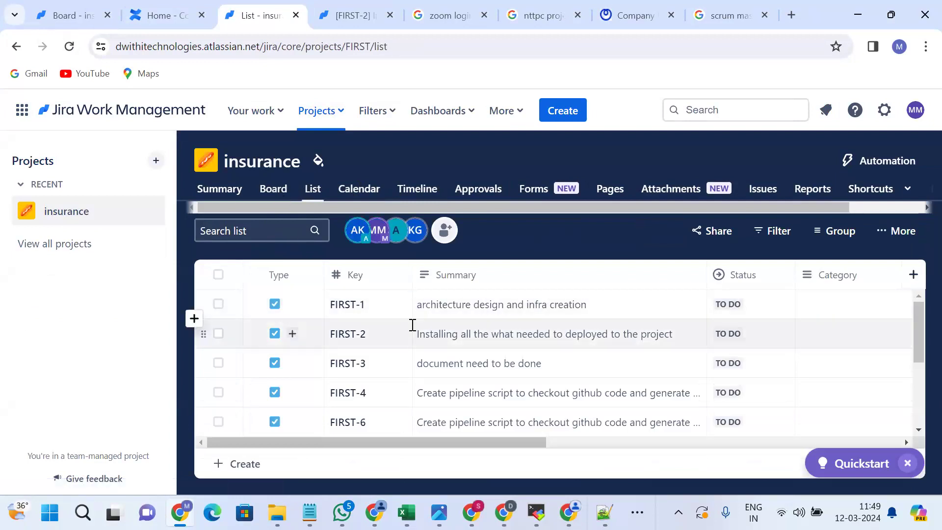
Open the due date and assignee fields of the Deploy artifact pipeline task.
scroll(413, 324, "right", 5)
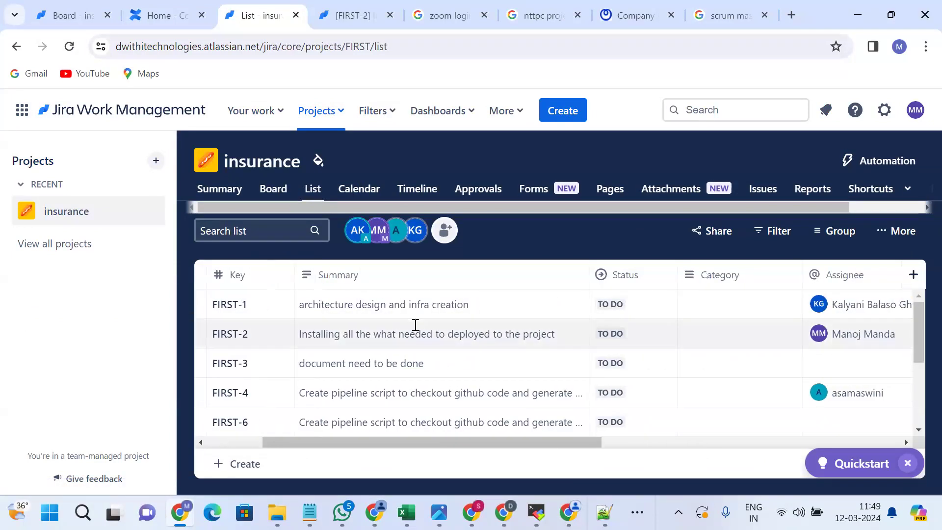
scroll(414, 326, "right", 5)
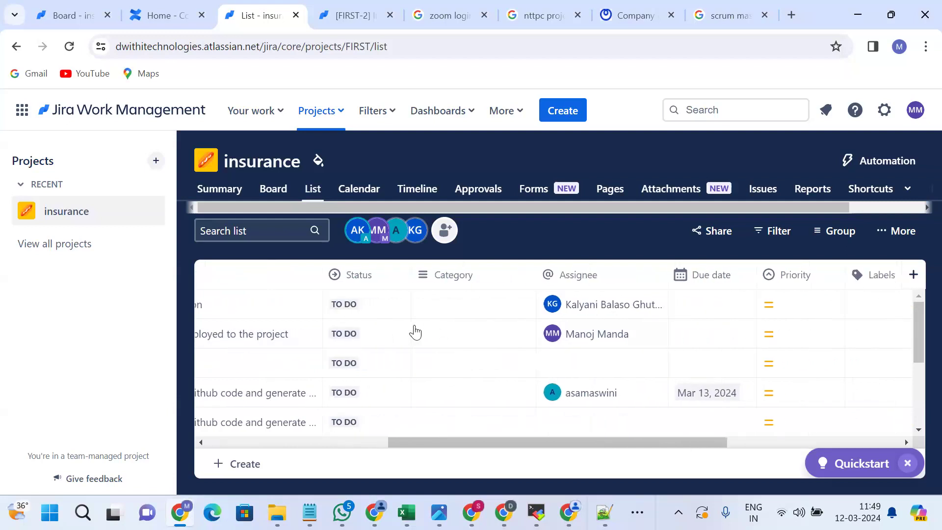
scroll(518, 406, "down", 2)
left_click(697, 317)
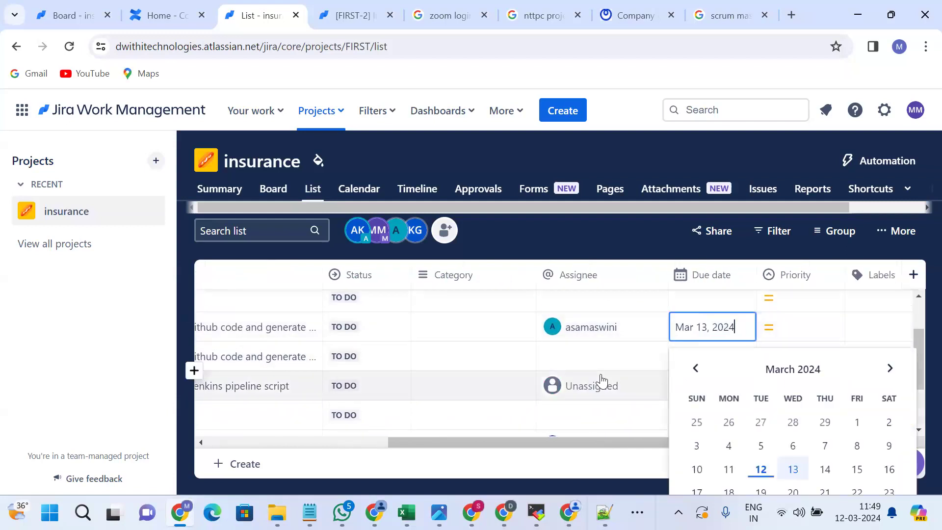
left_click(602, 383)
scroll(567, 385, "left", 5)
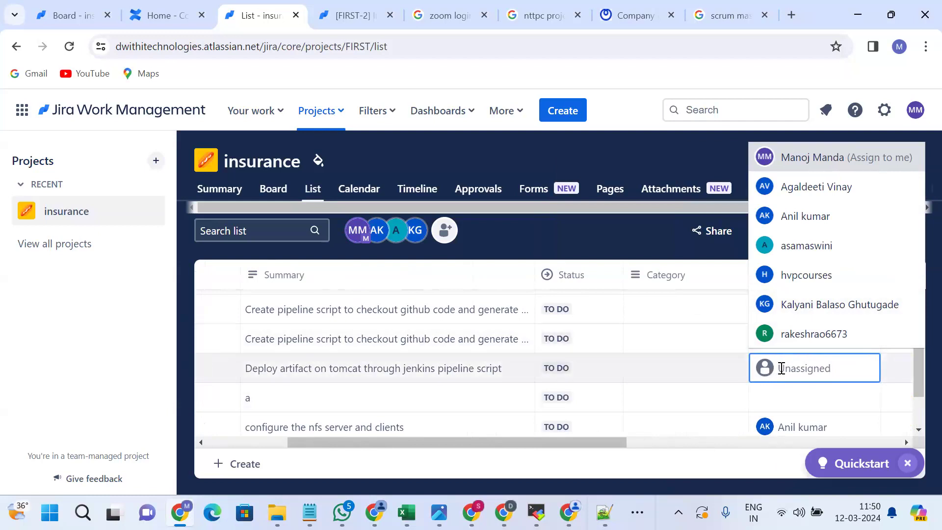
Pick the Deploy artifact task's assignee and set its priority to Highest.
left_click(791, 338)
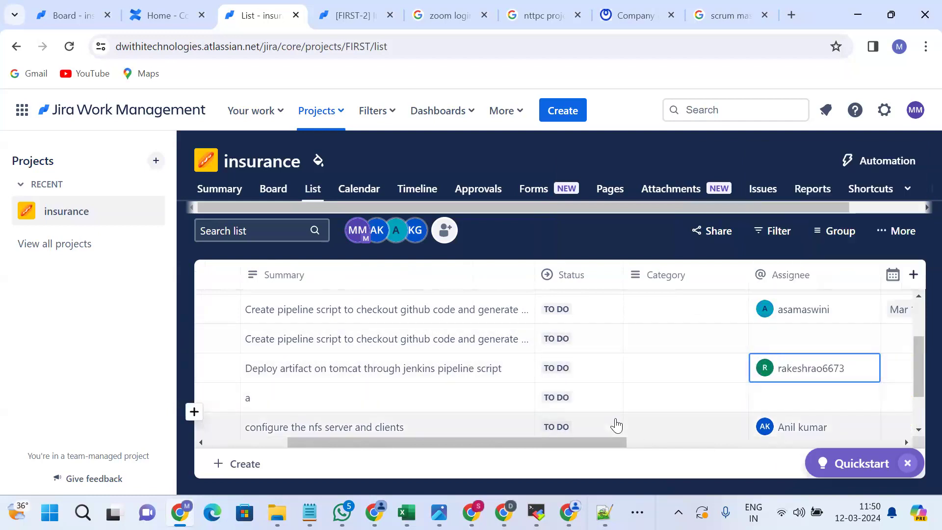
scroll(617, 425, "down", 2)
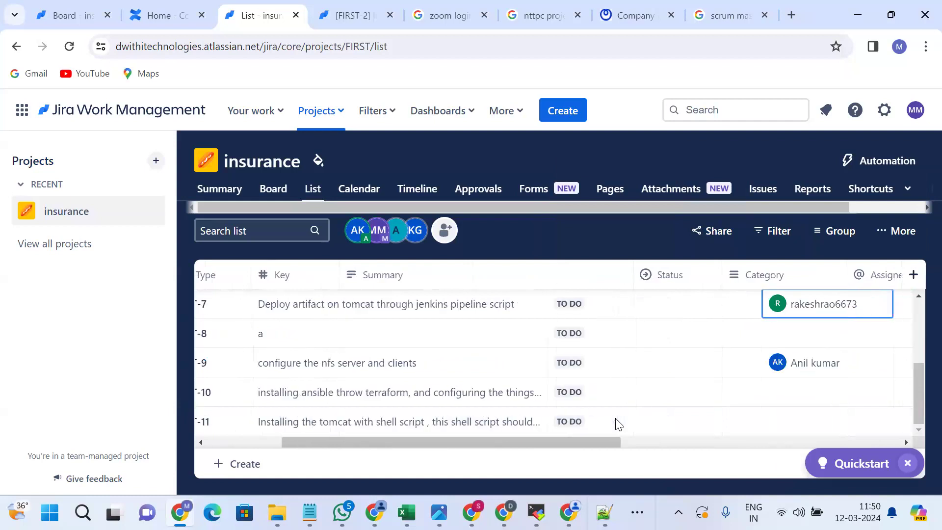
scroll(617, 424, "right", 5)
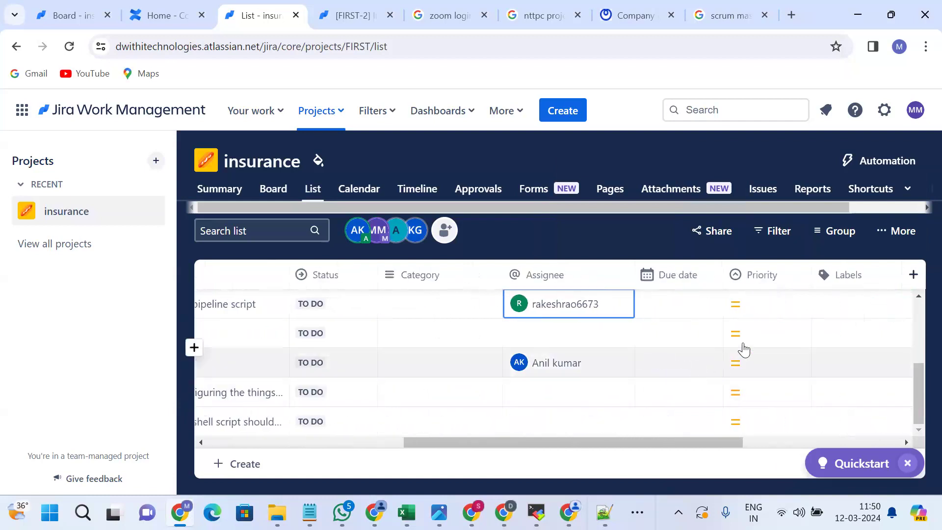
scroll(644, 355, "up", 1)
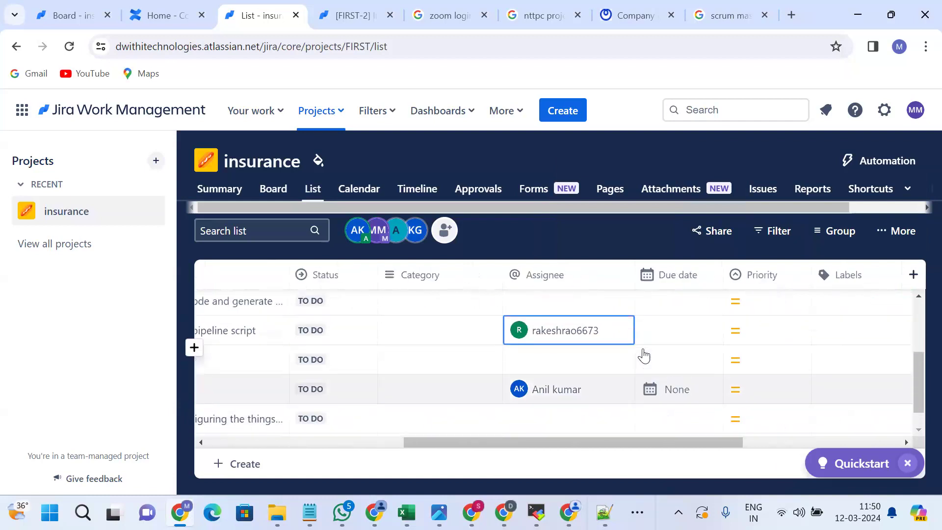
left_click(739, 357)
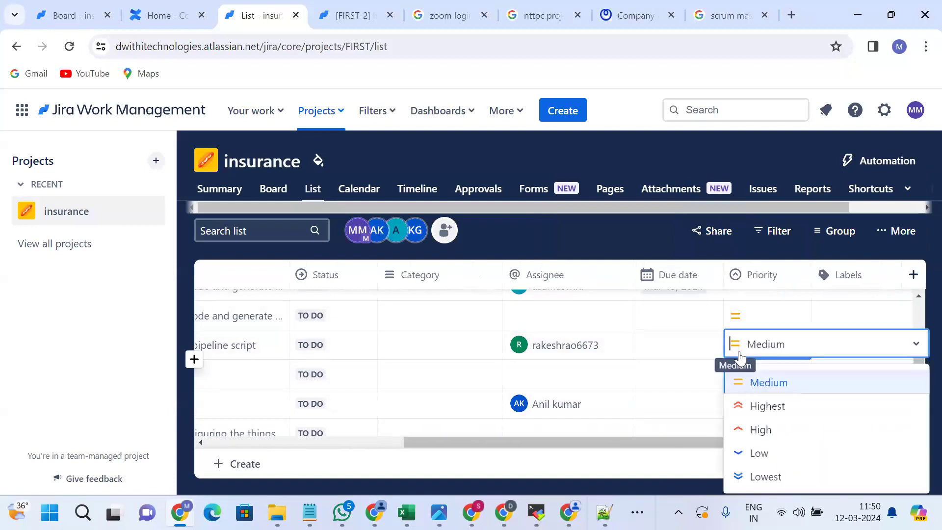
left_click(763, 414)
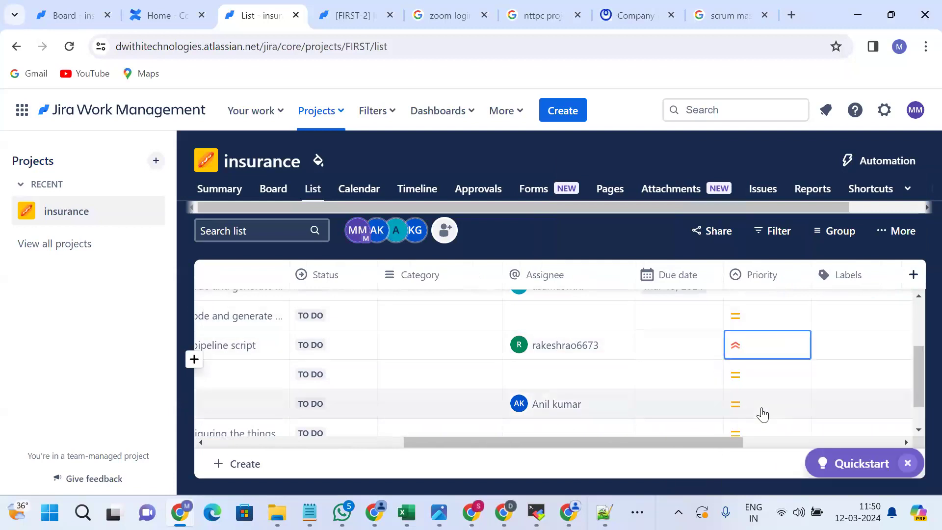
Assign a teammate, found by name search, to the ansible/terraform task FIRST-10.
scroll(765, 414, "left", 5)
scroll(764, 414, "left", 2)
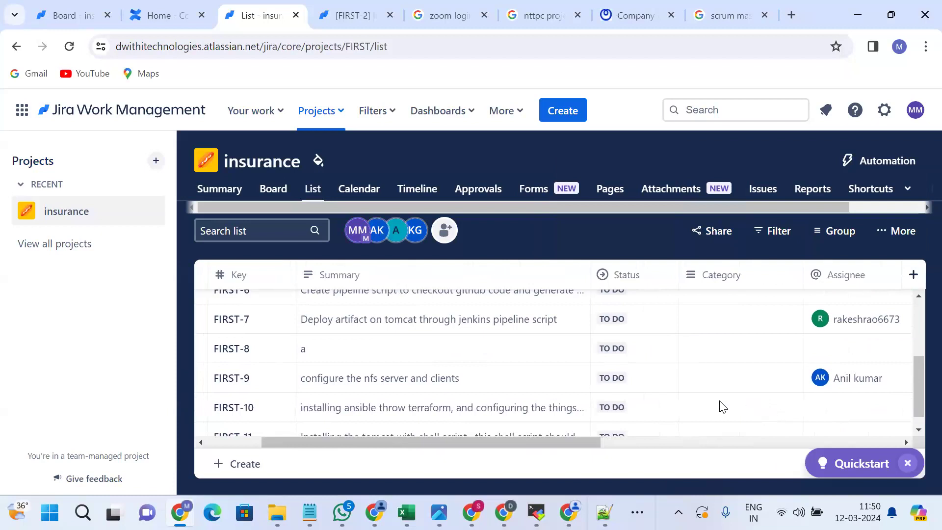
scroll(721, 406, "right", 3)
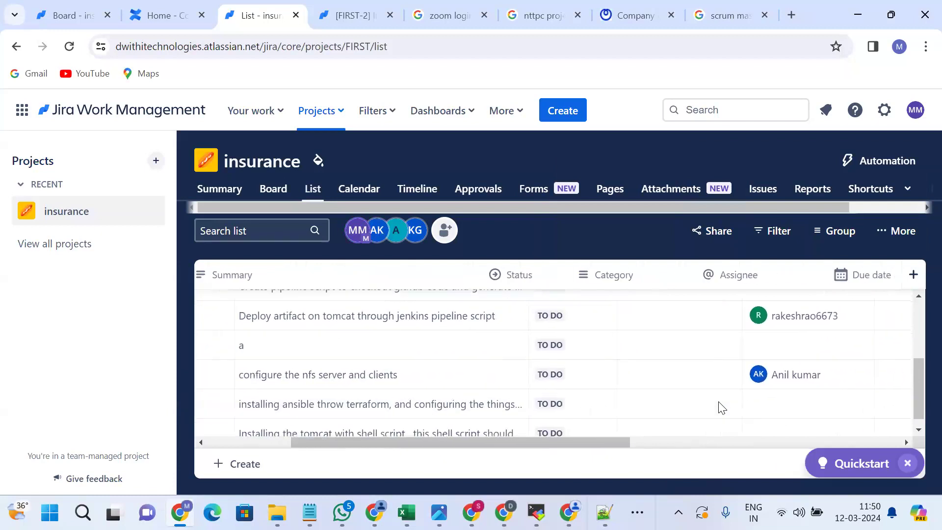
scroll(618, 413, "left", 1)
scroll(510, 397, "left", 4)
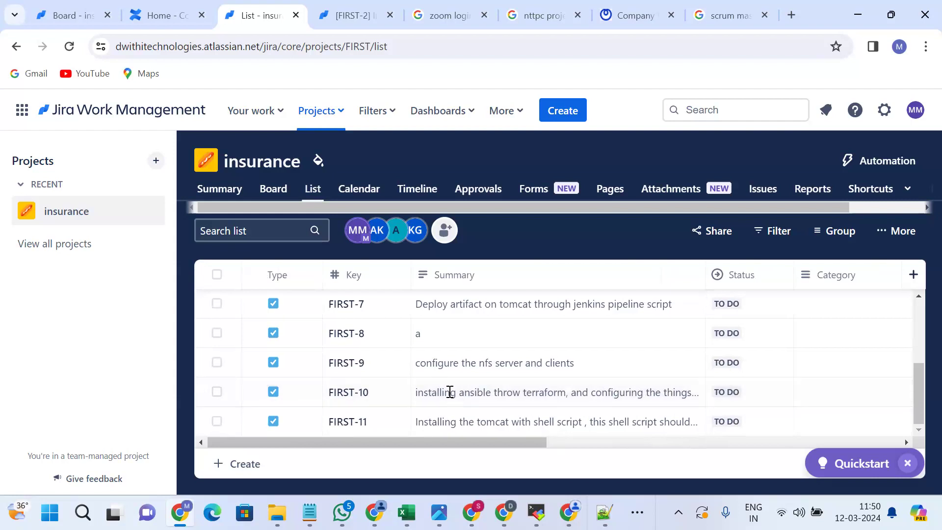
scroll(448, 393, "right", 4)
scroll(451, 398, "right", 3)
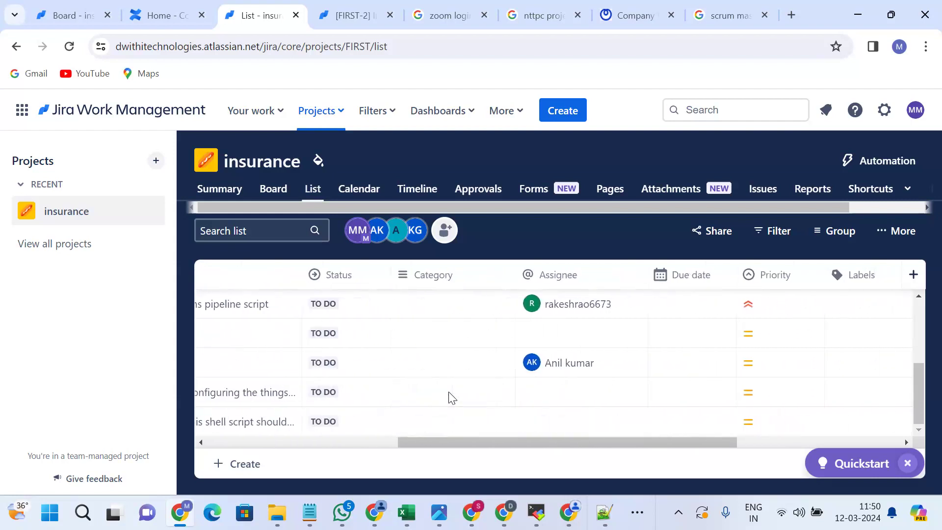
left_click(564, 395)
type("hn")
key("BackSpace")
key("BackSpace")
type("uma")
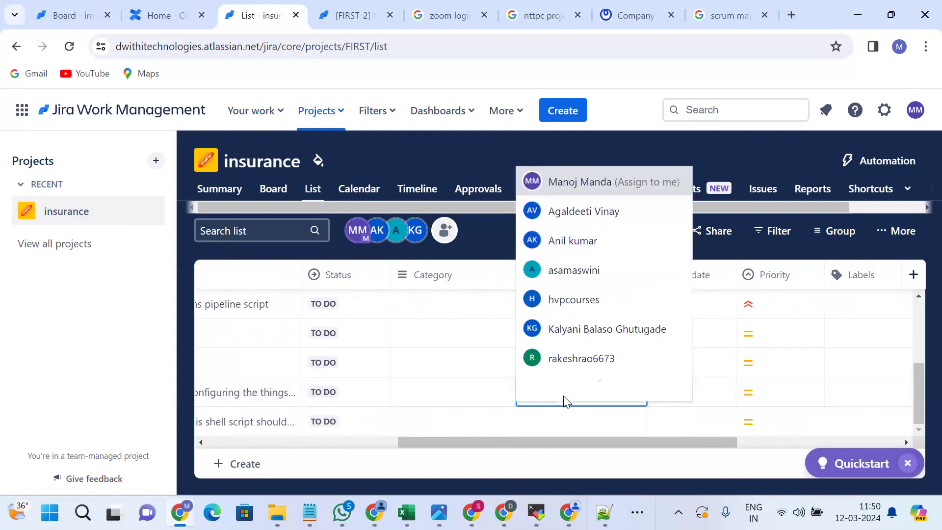
left_click(576, 427)
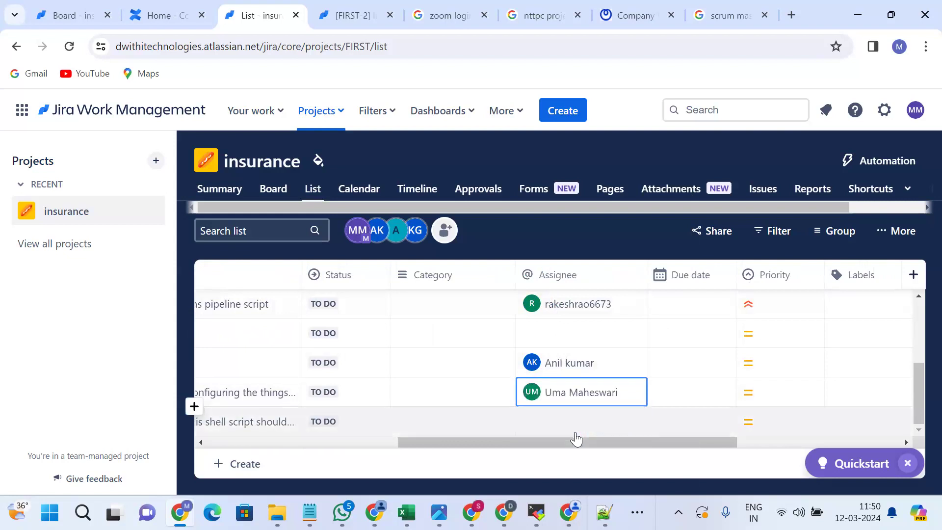
scroll(575, 432, "left", 5)
scroll(575, 432, "left", 2)
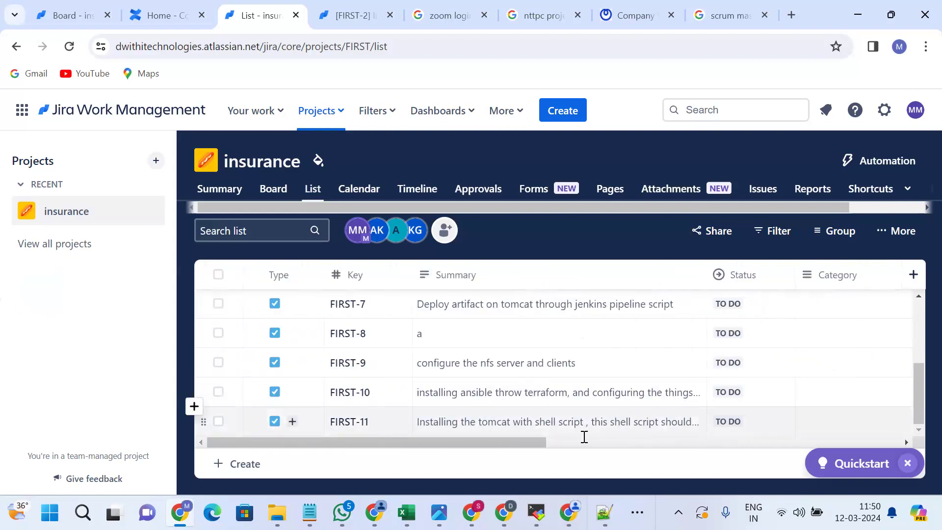
Assign a teammate, found by name search, to the tomcat shell-script task FIRST-11.
scroll(561, 425, "right", 6)
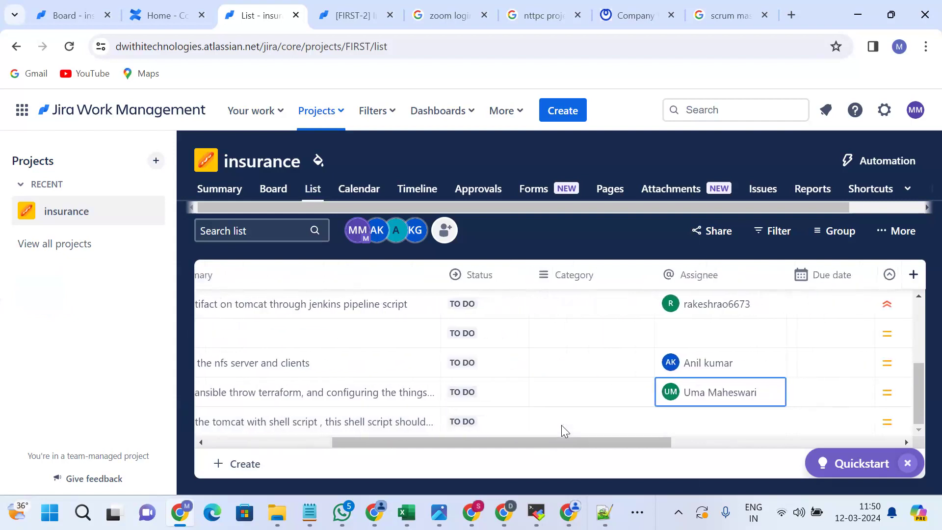
left_click(630, 421)
type("rakesh")
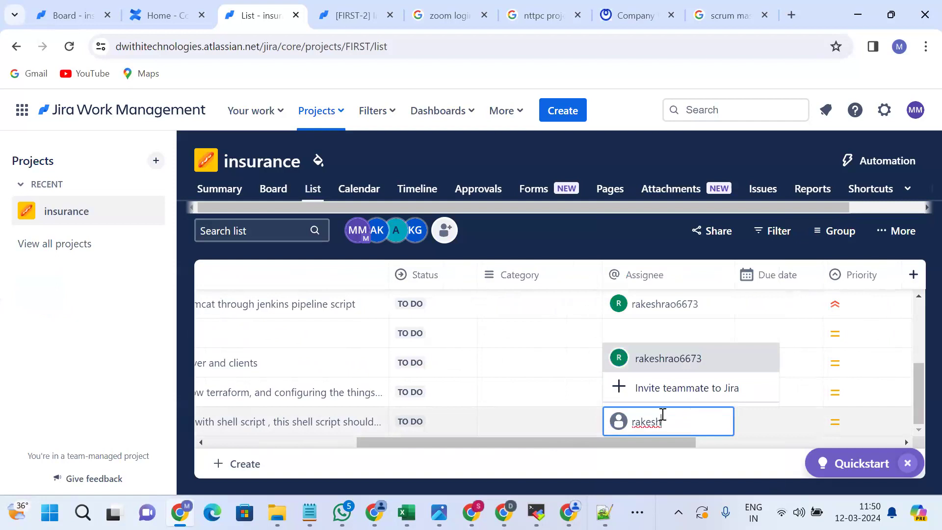
left_click(665, 357)
Assign another teammate to the 'document need to be done' task FIRST-3.
scroll(665, 357, "up", 3)
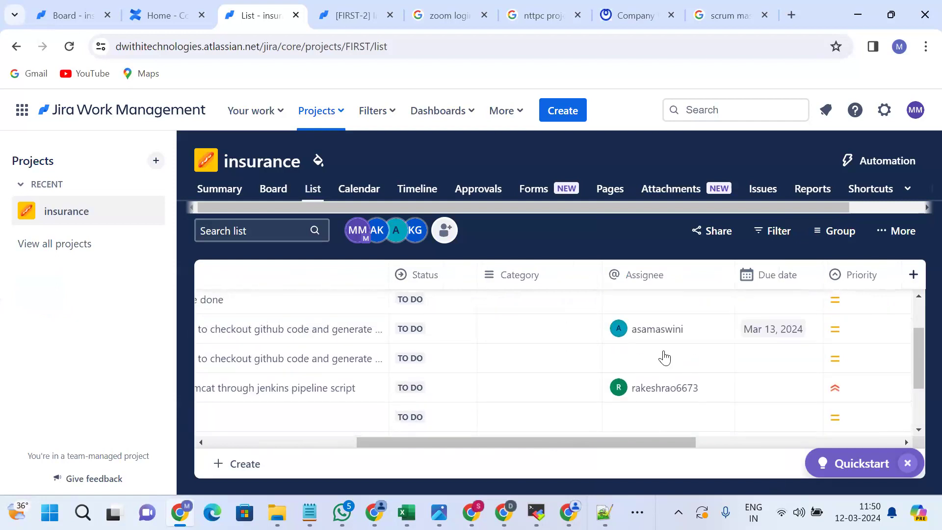
scroll(665, 357, "down", 3)
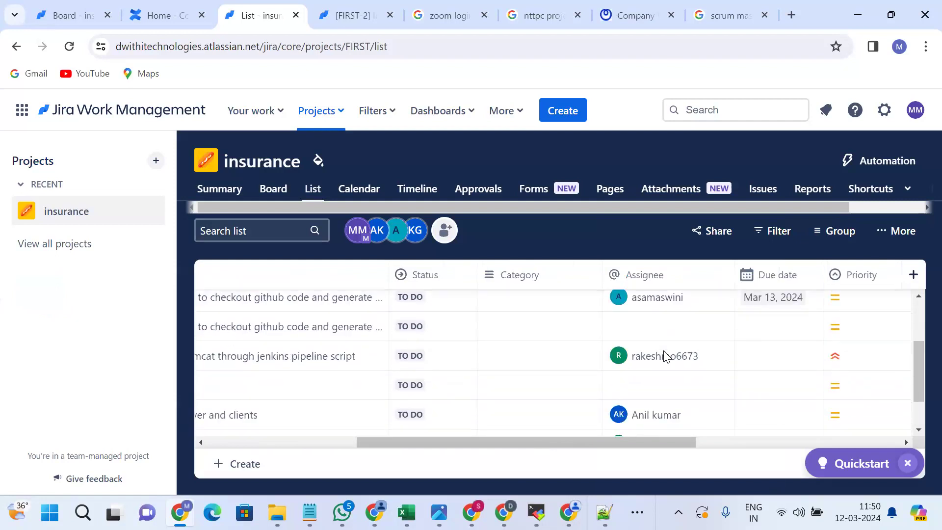
scroll(665, 355, "left", 5)
scroll(666, 356, "up", 3)
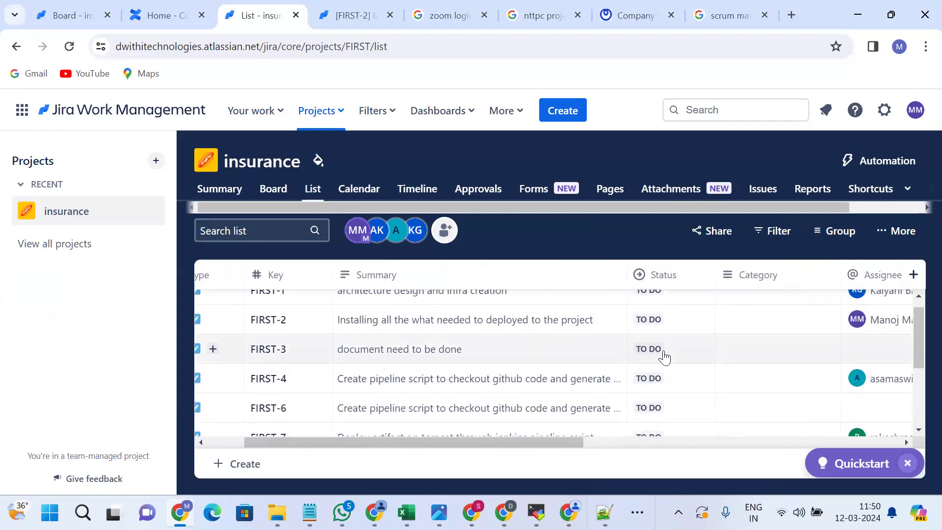
scroll(682, 361, "right", 3)
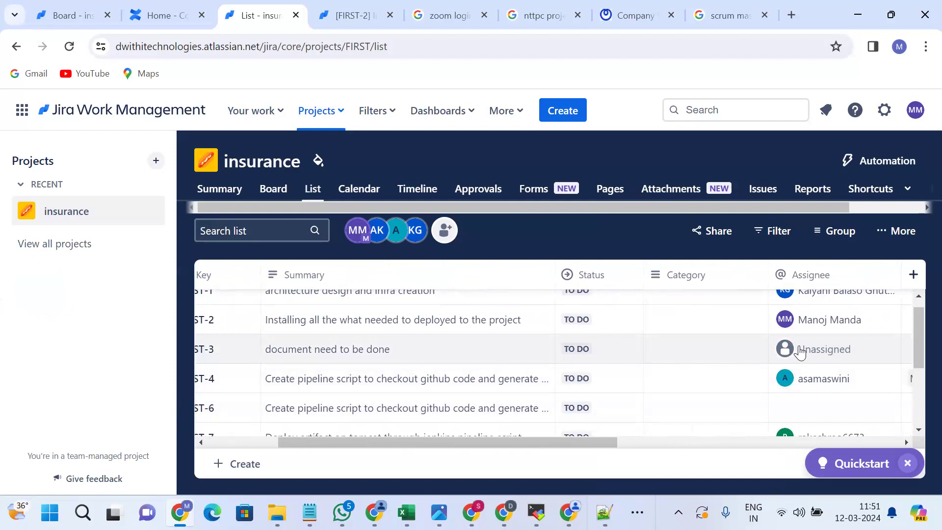
left_click(800, 349)
type("li")
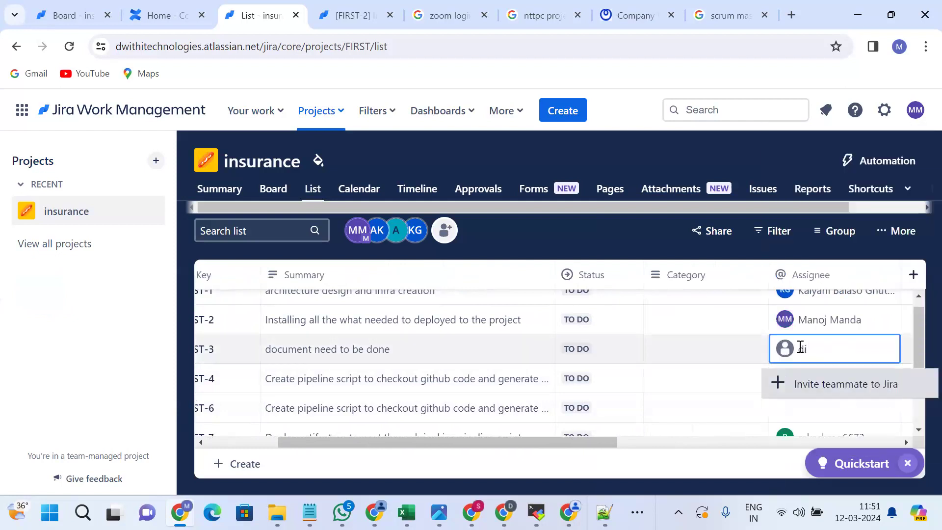
type("nay")
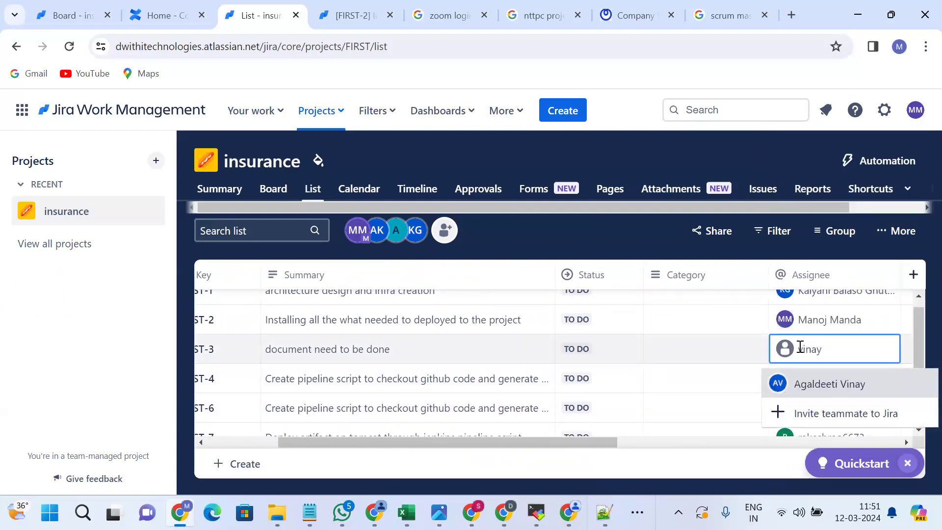
left_click(829, 383)
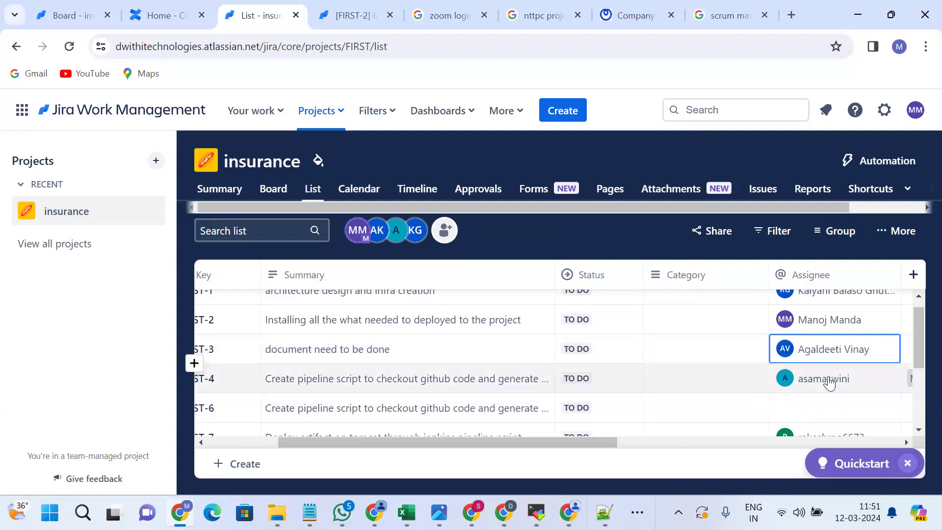
left_click(165, 25)
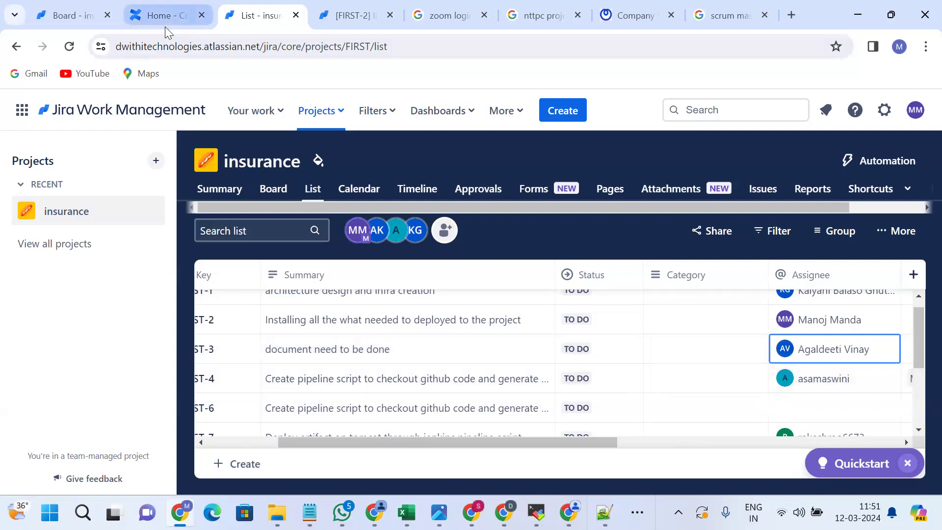
Open Confluence's invite-people dialog, enter a name, then discard it and cancel without inviting.
left_click(414, 384)
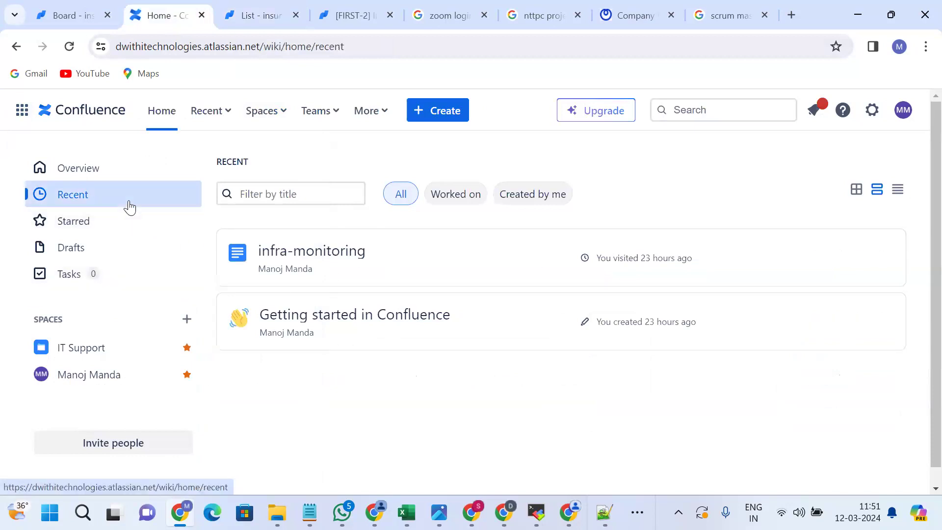
left_click(141, 439)
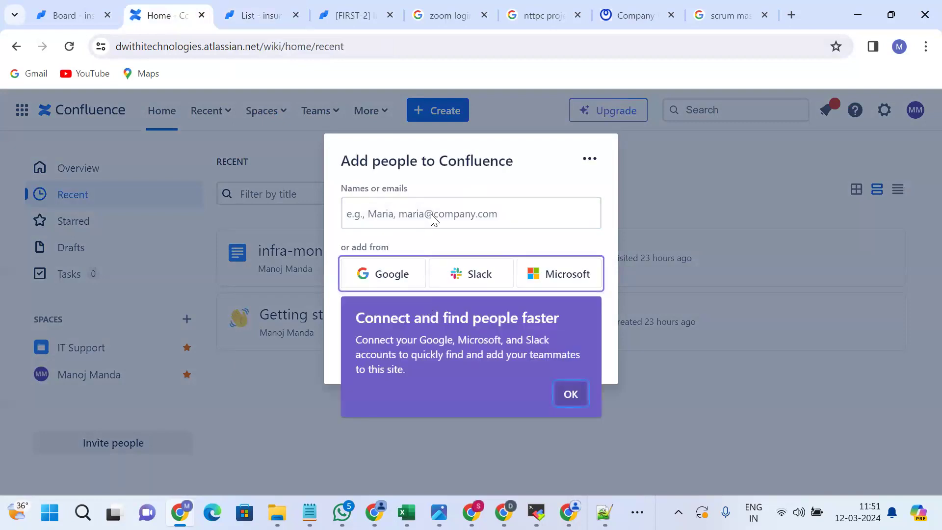
left_click(569, 395)
left_click(479, 219)
type("vina")
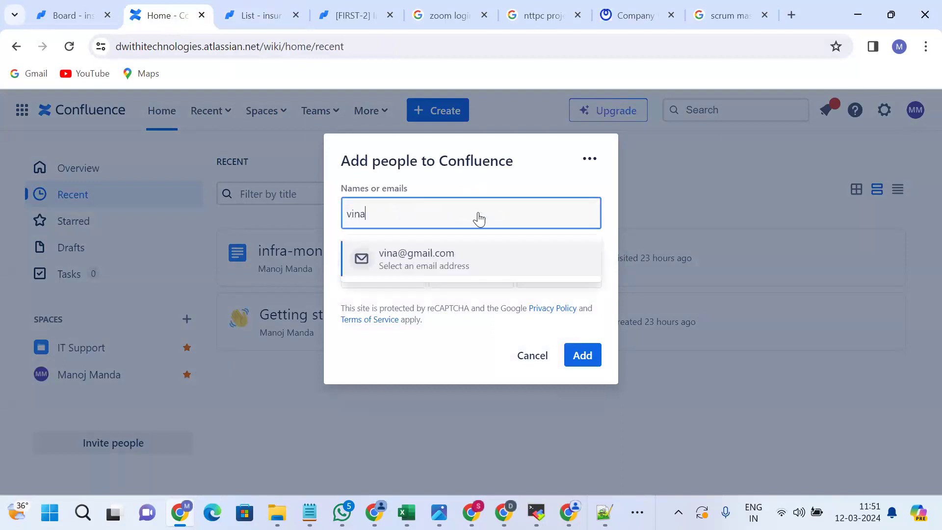
type("y")
left_click(448, 329)
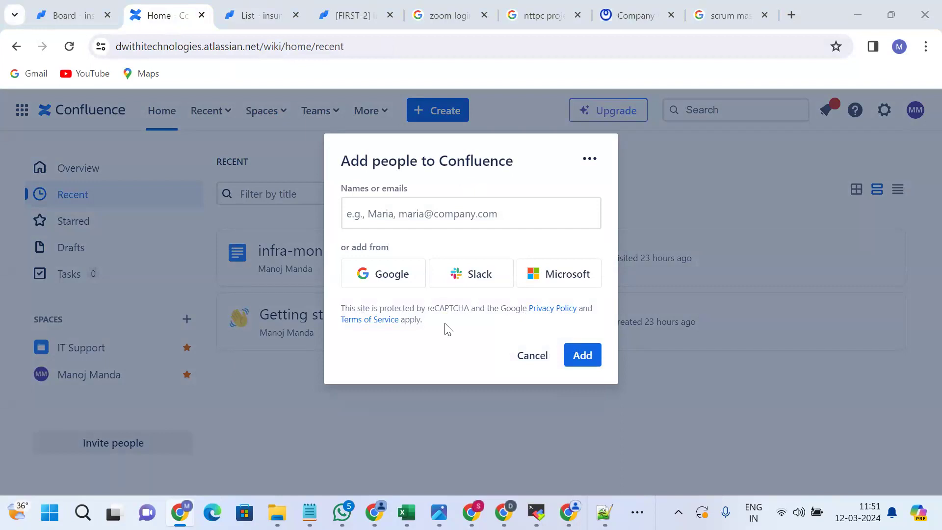
left_click(532, 357)
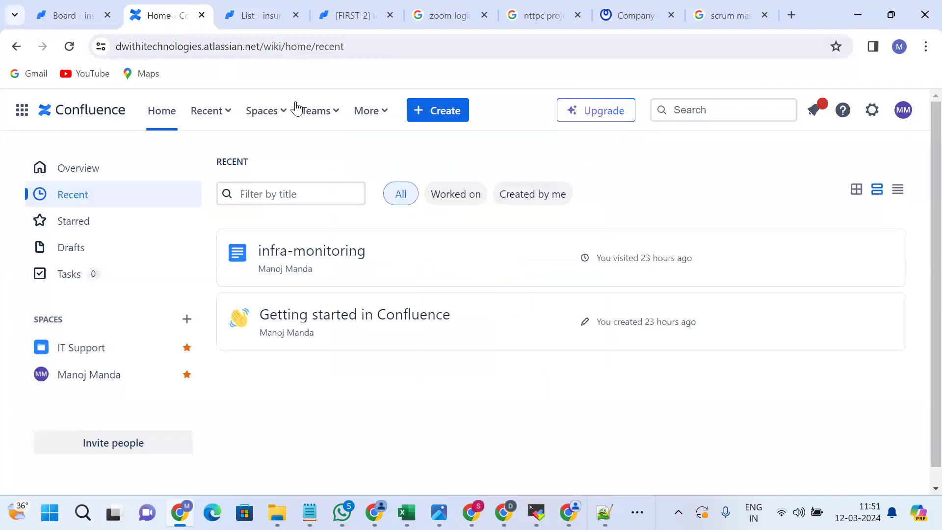
left_click(253, 21)
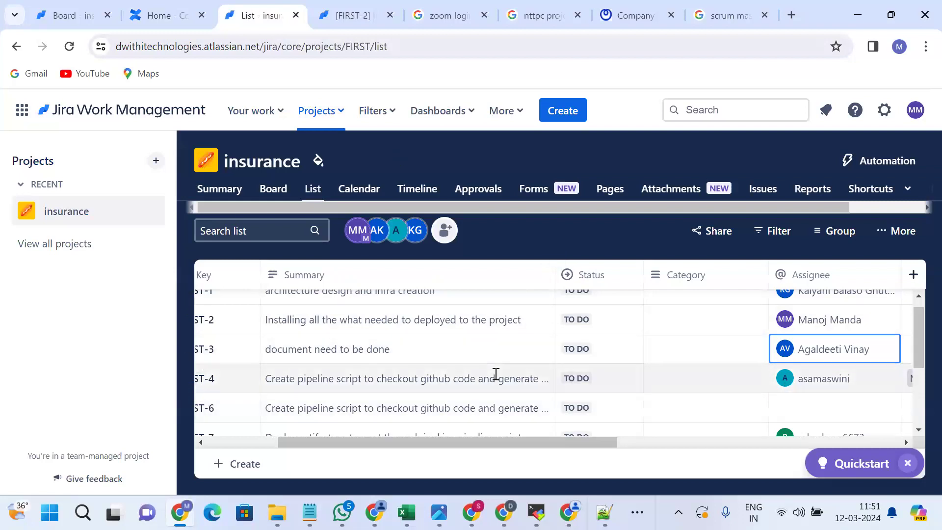
scroll(495, 373, "left", 3)
scroll(494, 373, "right", 3)
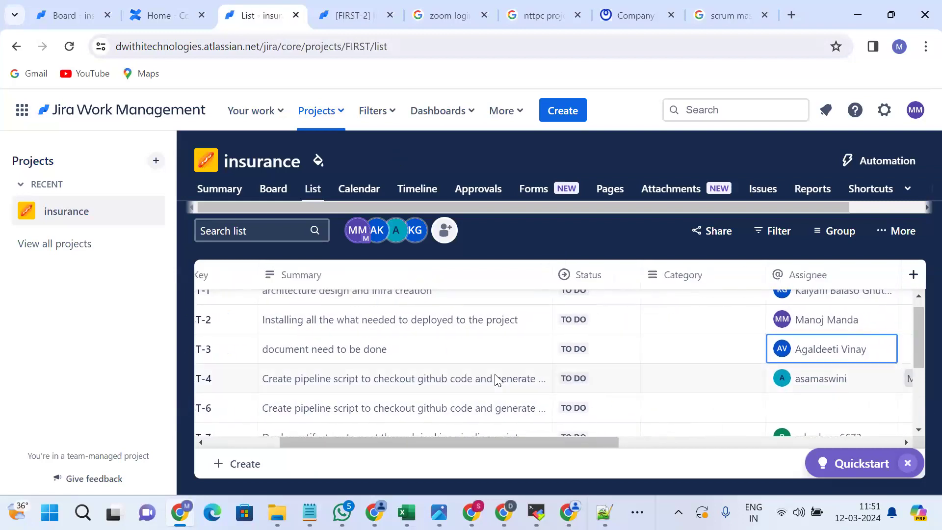
key("ctrl+shift+Tab")
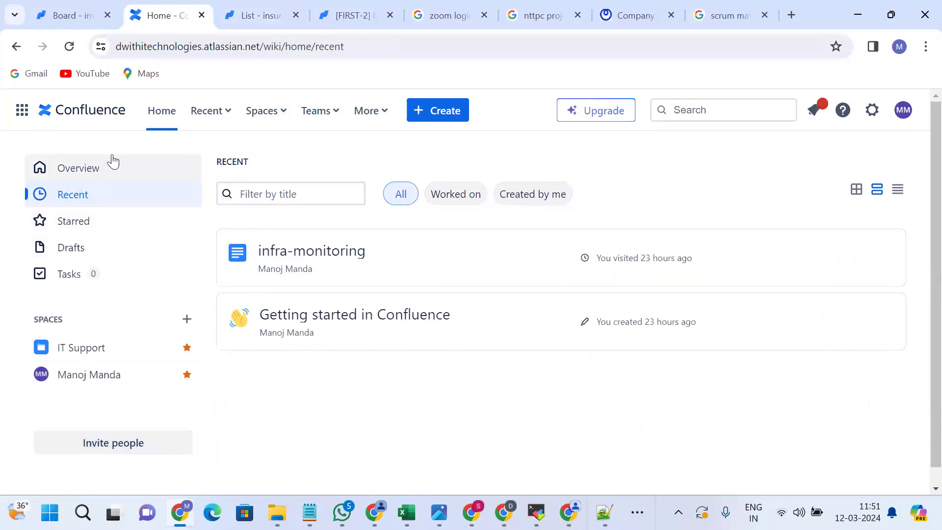
Show the + Create menu with Page, Whiteboard and Blog options.
left_click(435, 111)
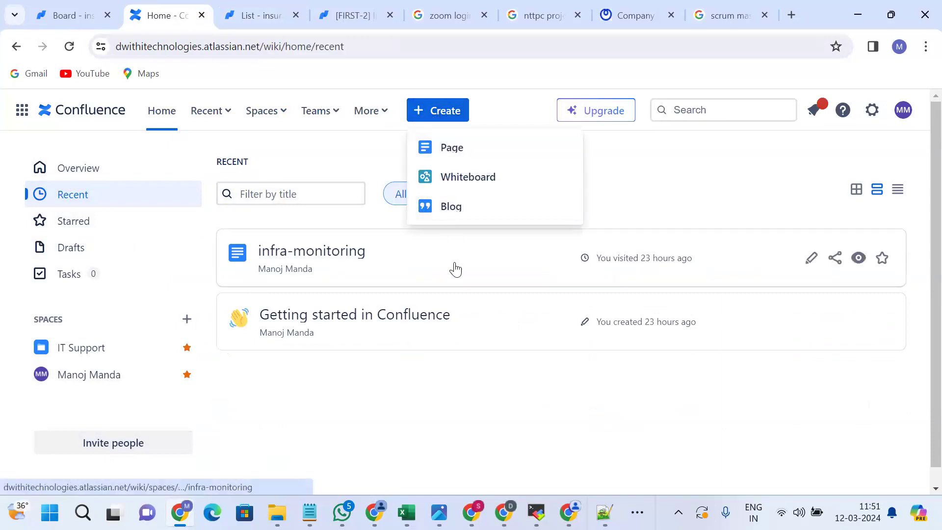
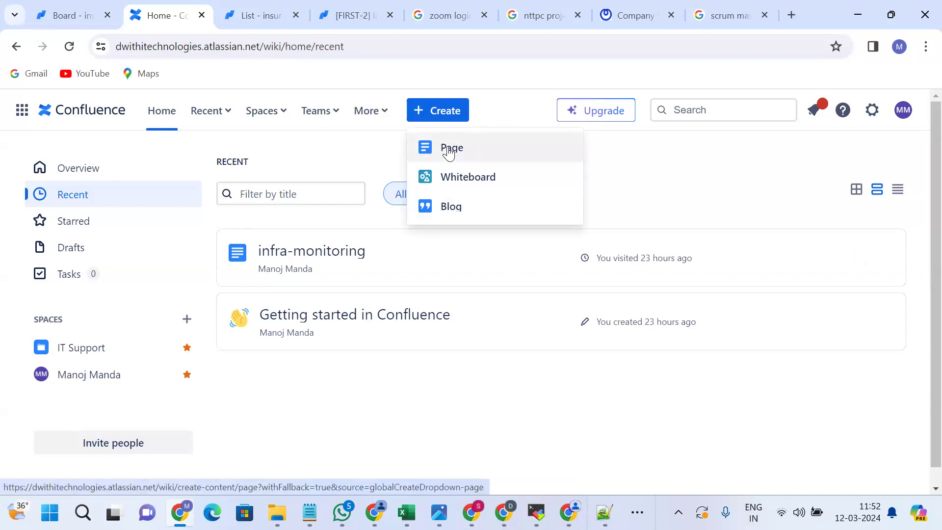
Leave Confluence's Create options and switch to the Jira 'List - insurance' browser tab.
key("alt")
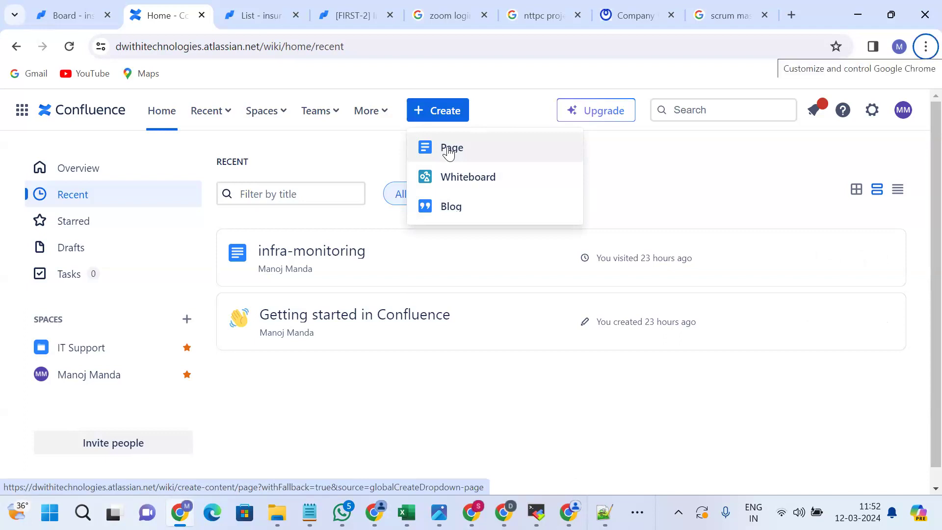
key("ctrl+Tab")
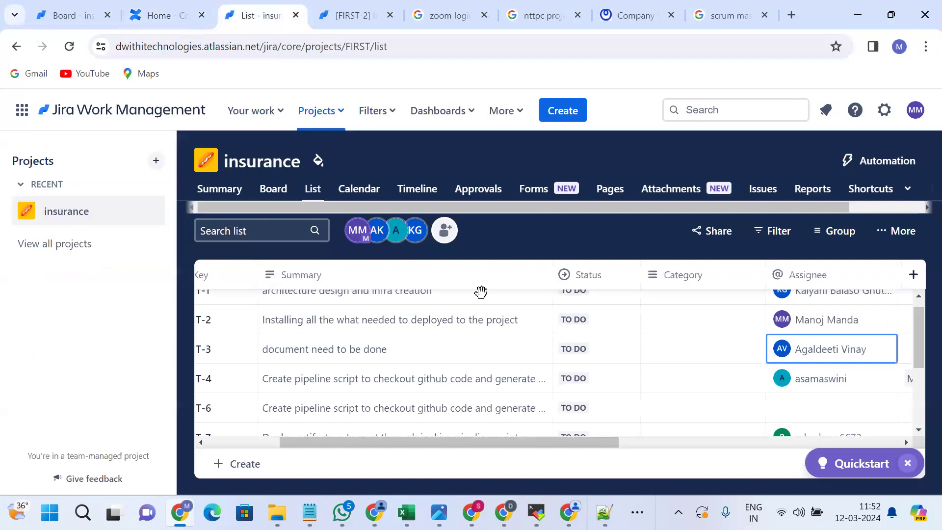
scroll(496, 364, "down", 1)
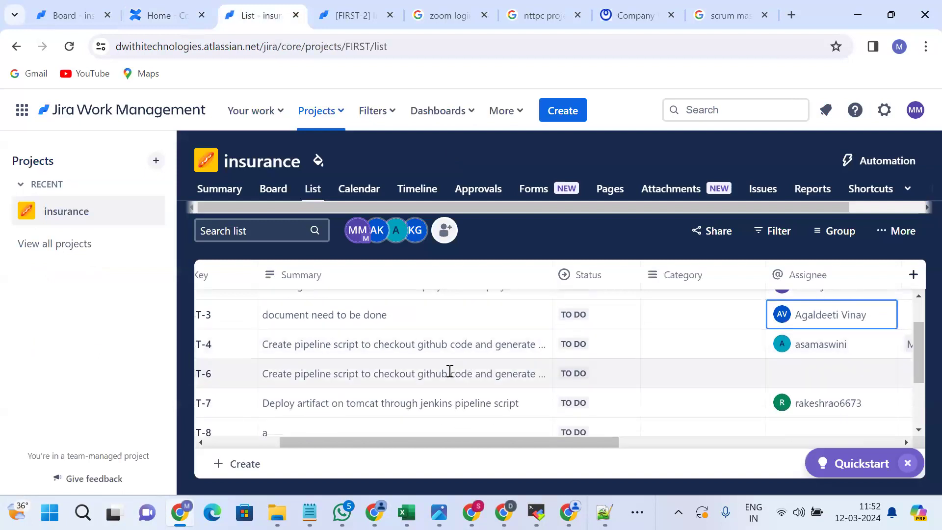
scroll(447, 373, "left", 3)
scroll(569, 380, "right", 5)
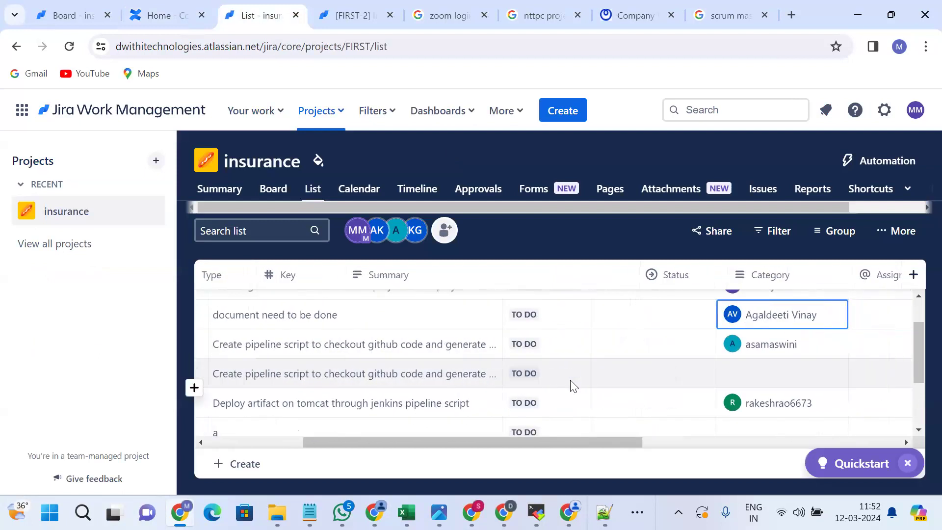
scroll(574, 386, "right", 5)
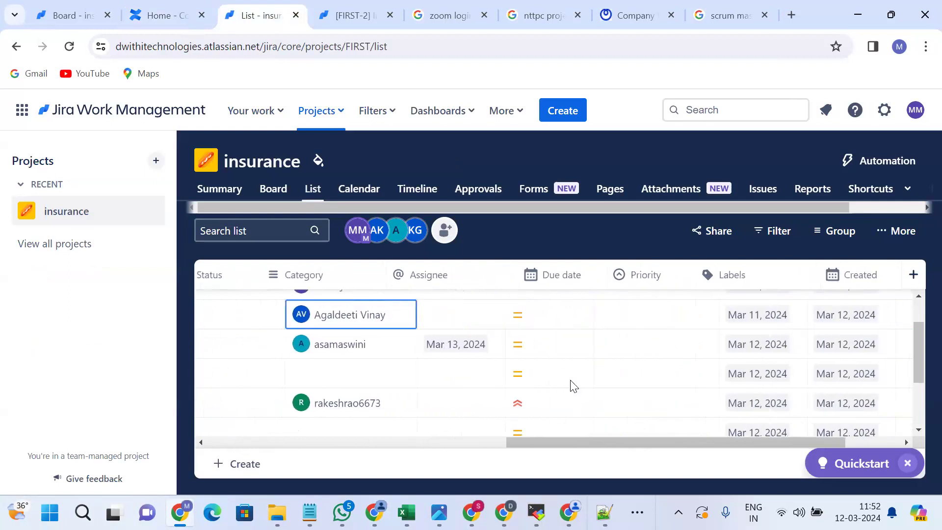
scroll(574, 386, "left", 2)
scroll(574, 386, "right", 2)
scroll(574, 386, "up", 2)
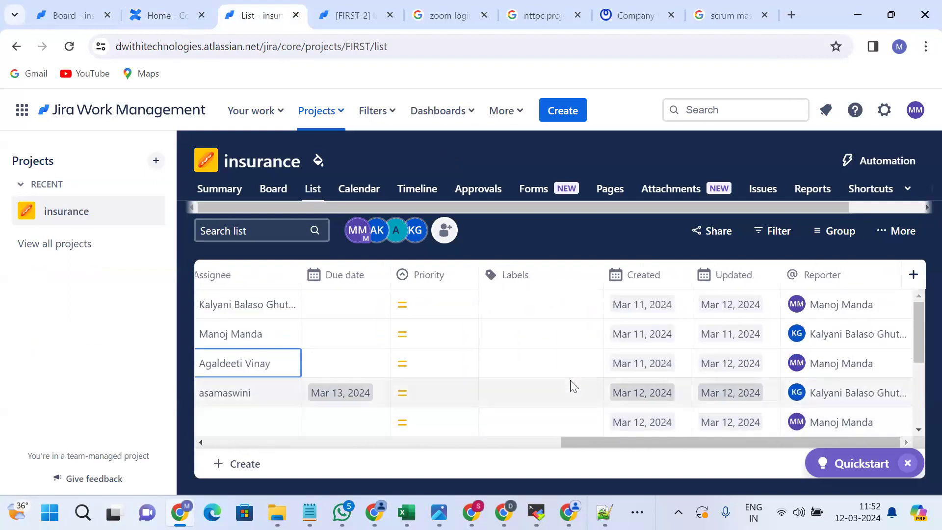
scroll(574, 386, "down", 5)
scroll(574, 386, "left", 5)
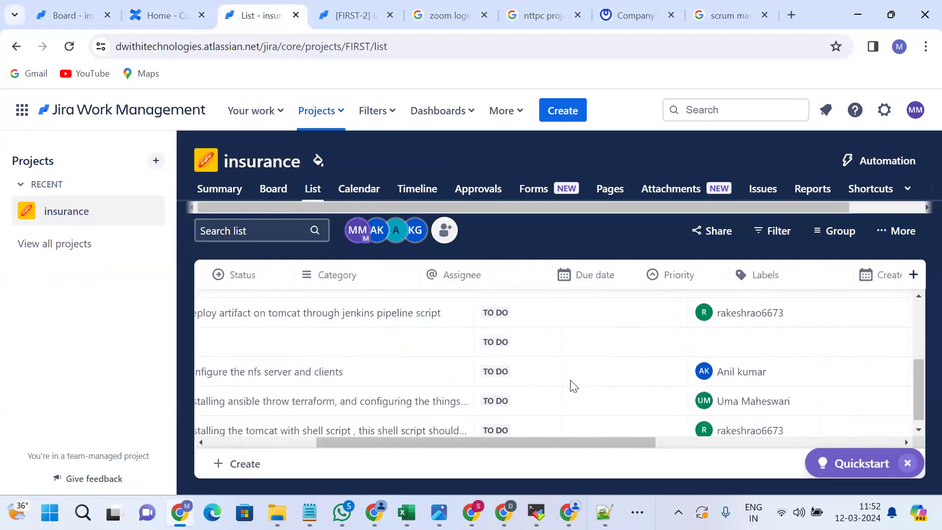
scroll(574, 386, "left", 5)
scroll(574, 386, "up", 3)
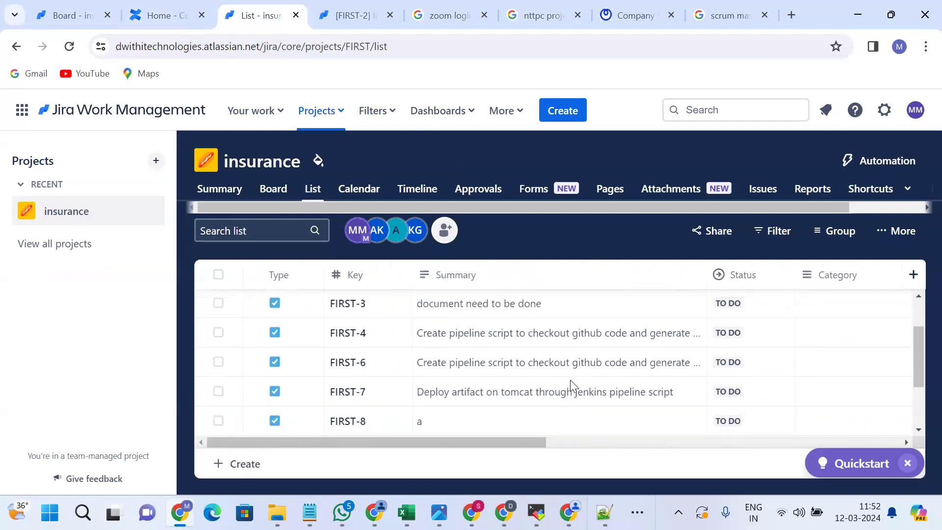
scroll(571, 380, "up", 2)
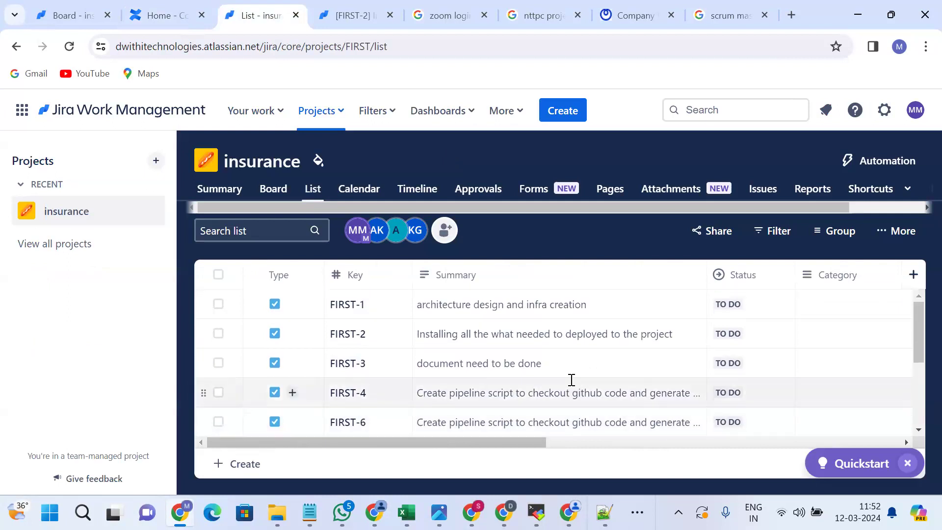
scroll(572, 380, "right", 6)
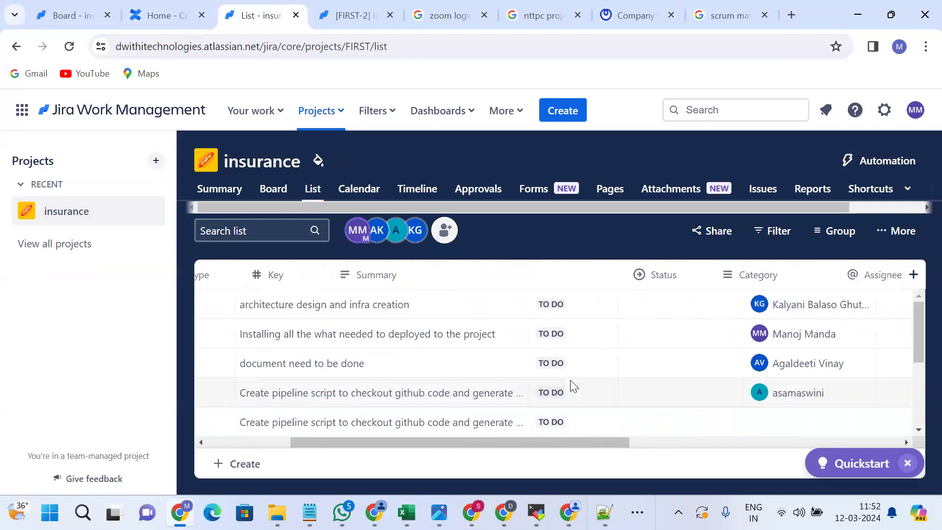
scroll(572, 386, "up", 1)
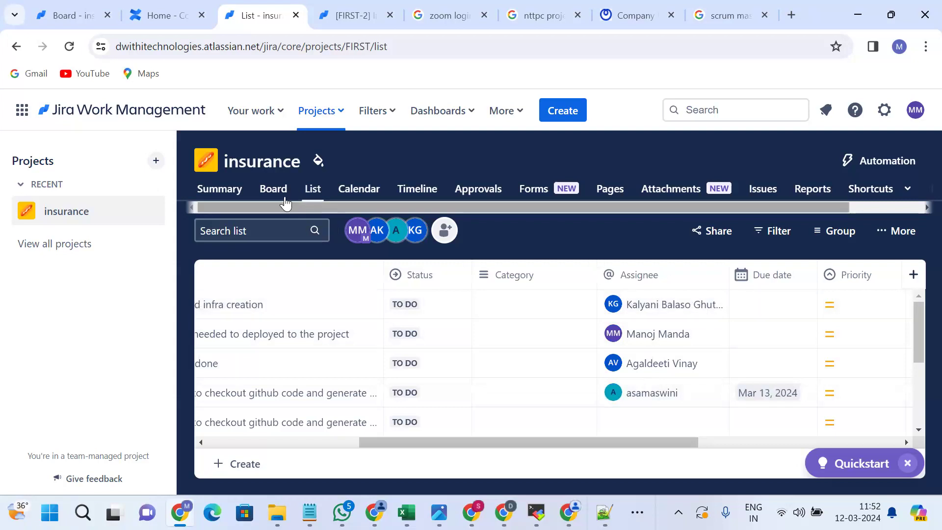
scroll(276, 197, "left", 2)
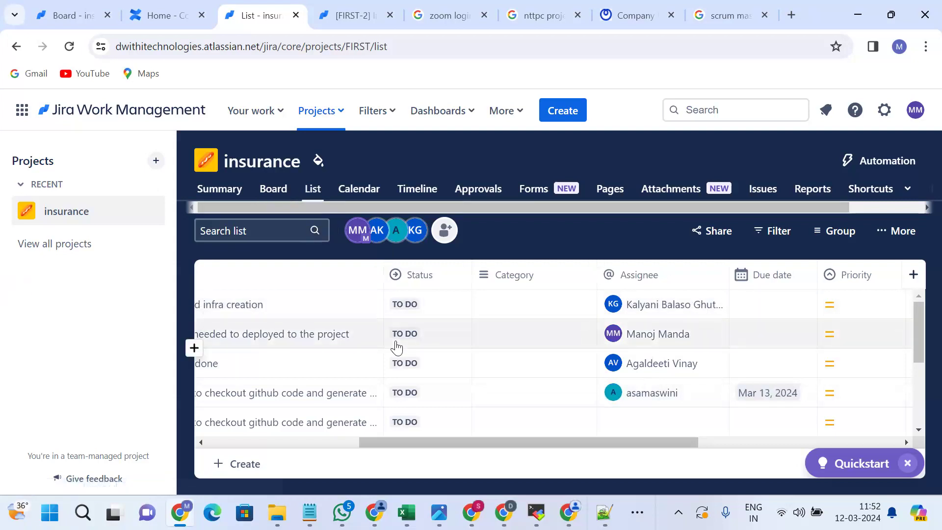
scroll(395, 346, "left", 2)
scroll(398, 343, "left", 4)
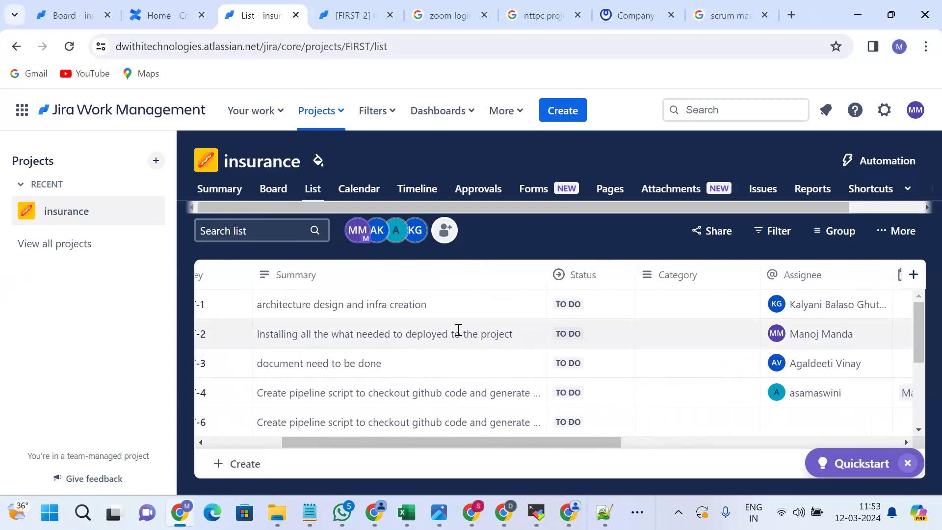
scroll(458, 331, "down", 1)
scroll(389, 349, "down", 3)
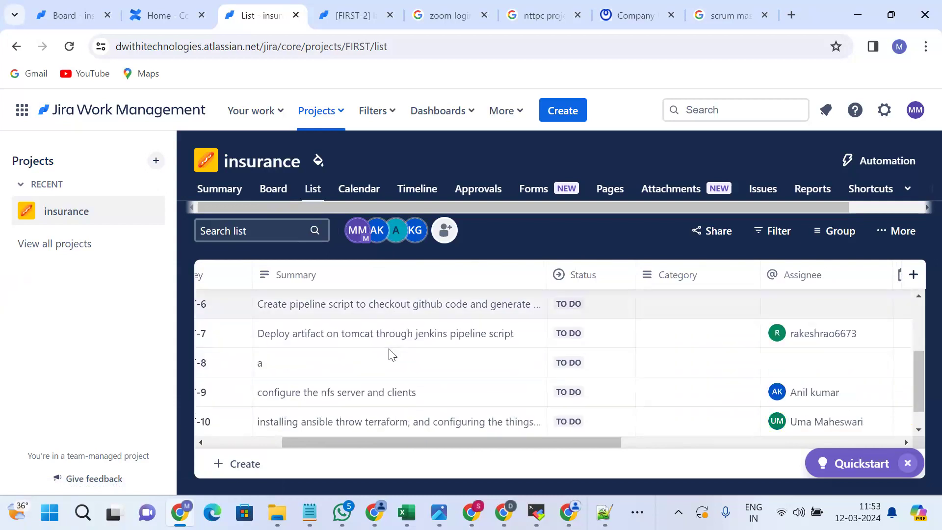
scroll(391, 353, "down", 1)
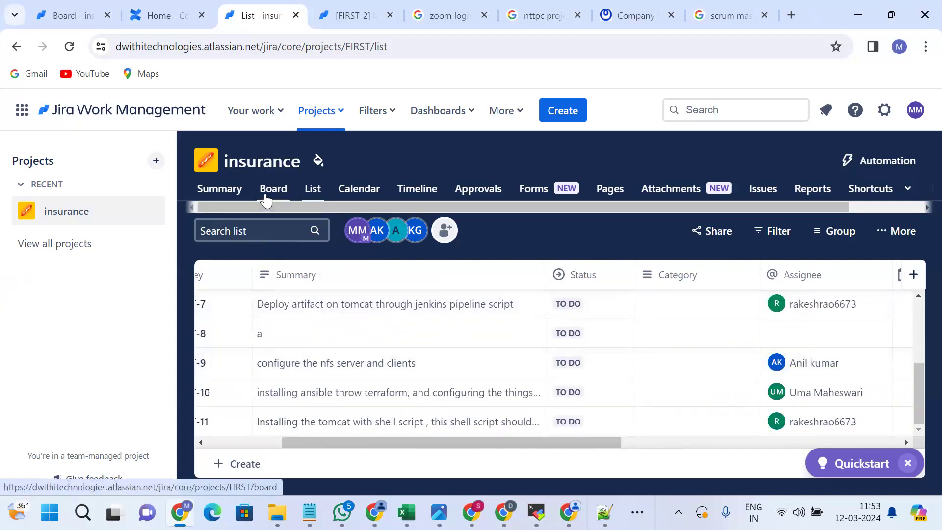
From the insurance summary, open FIRST-2 via Your work > Assigned to me.
left_click(212, 187)
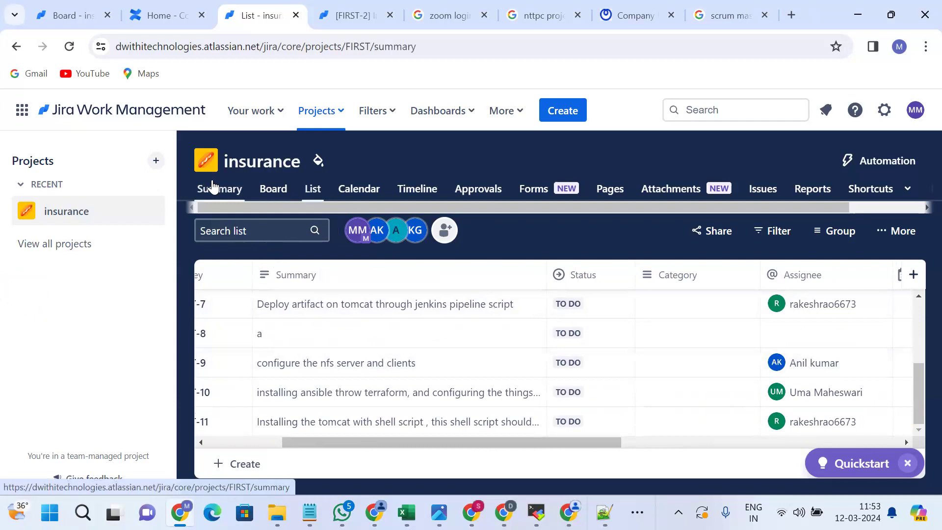
left_click(253, 120)
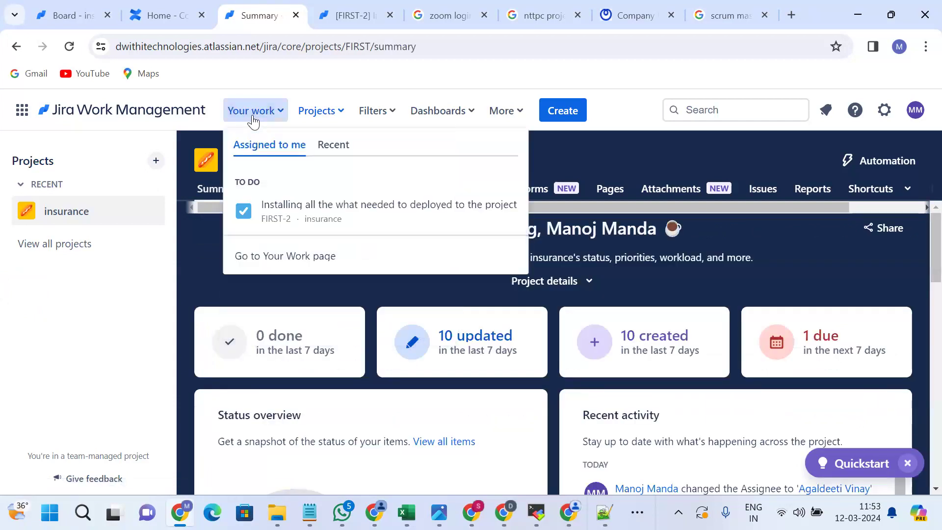
right_click(306, 201)
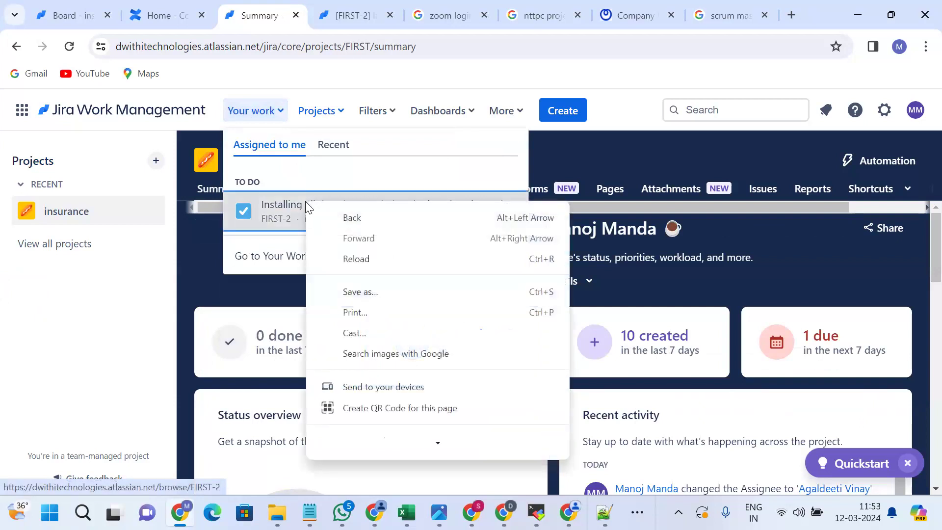
left_click(288, 214)
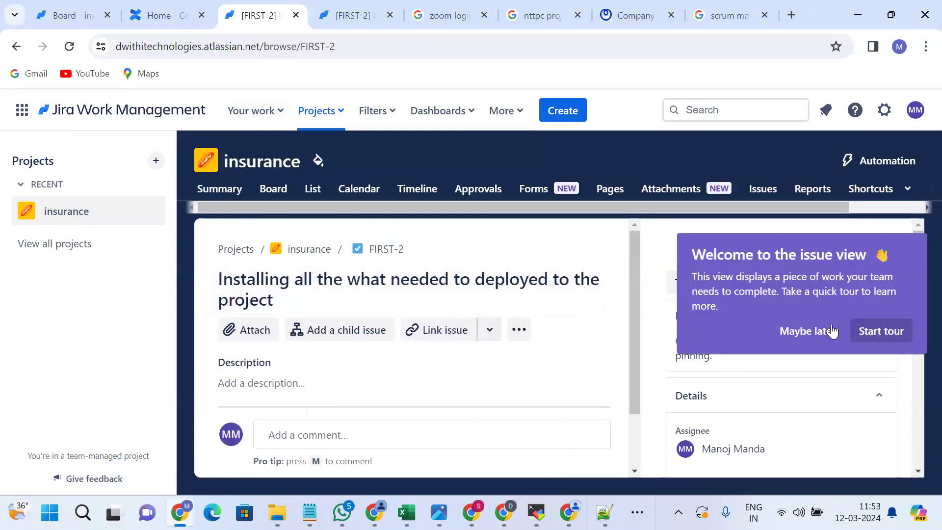
Dismiss the welcome tour and permanently delete issue FIRST-2 through its Actions menu.
left_click(804, 335)
left_click(885, 248)
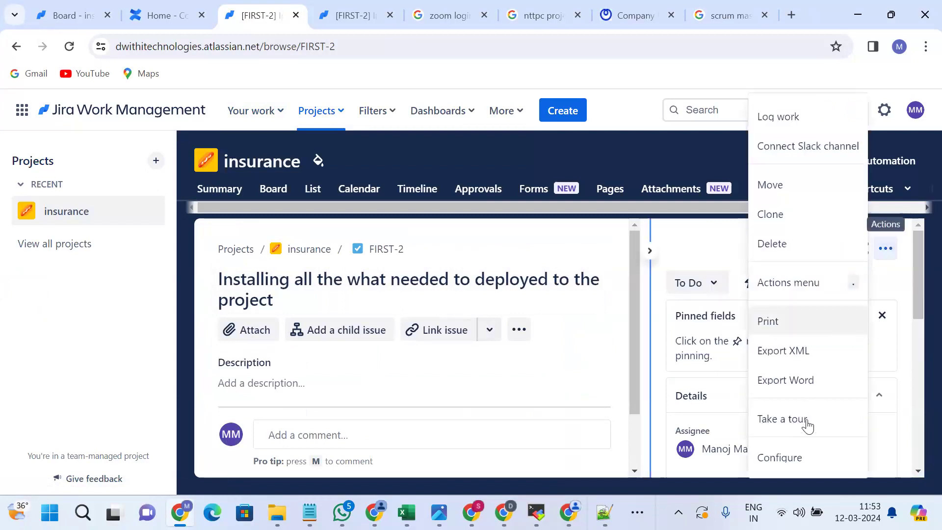
left_click(773, 250)
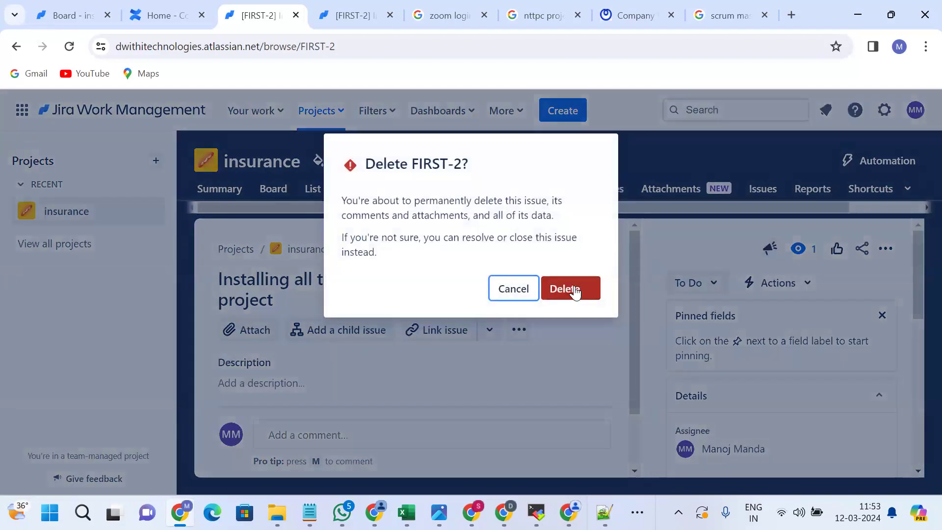
left_click(575, 290)
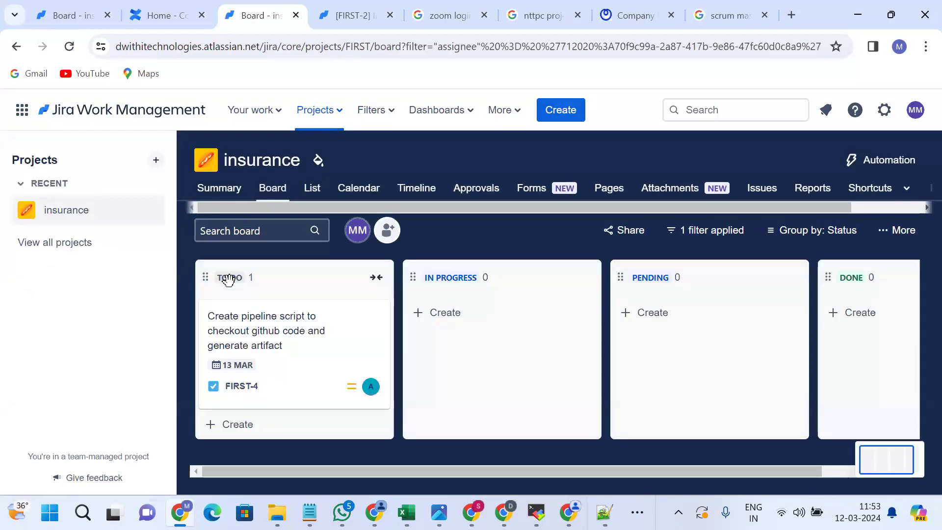
left_click(255, 340)
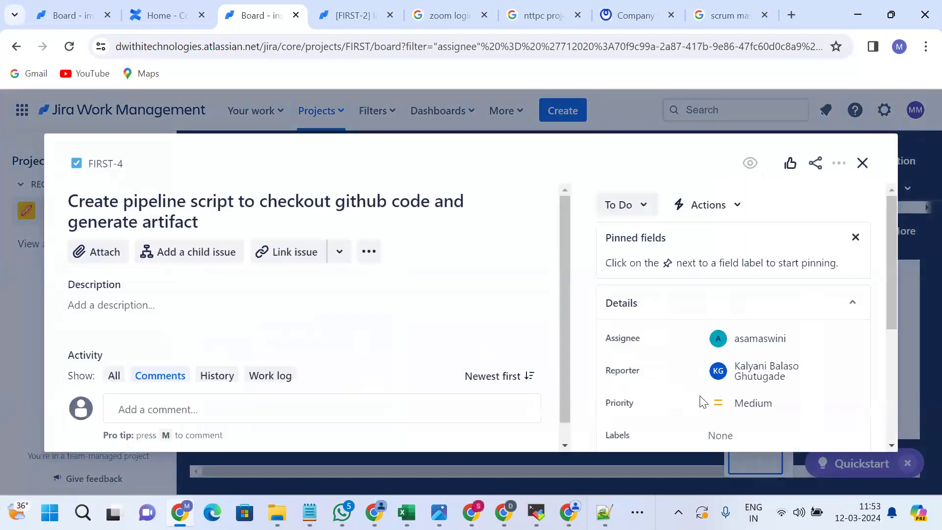
scroll(732, 364, "down", 3)
scroll(733, 364, "down", 2)
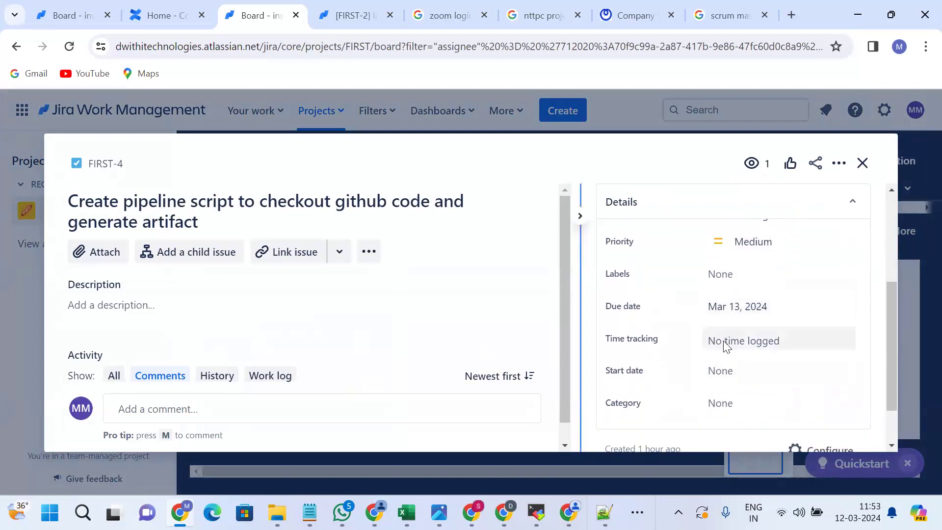
left_click(725, 342)
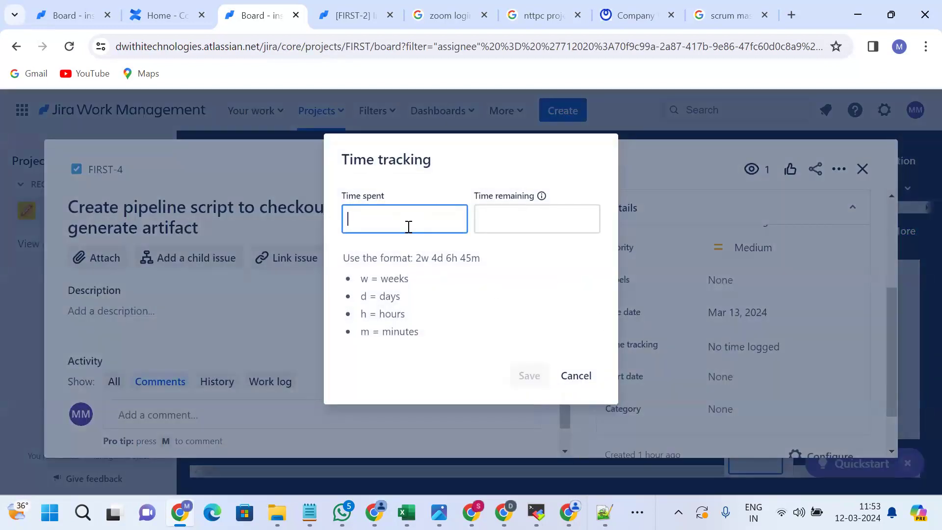
left_click(569, 375)
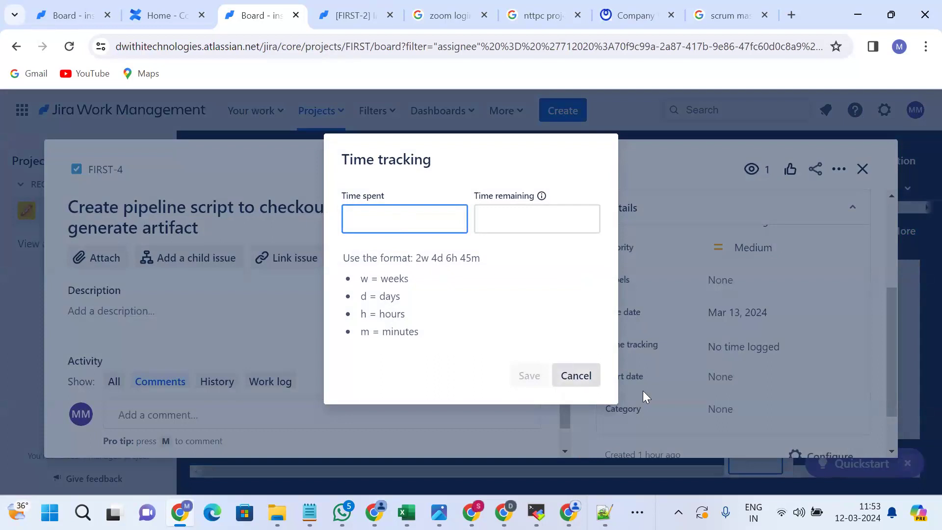
scroll(742, 358, "down", 1)
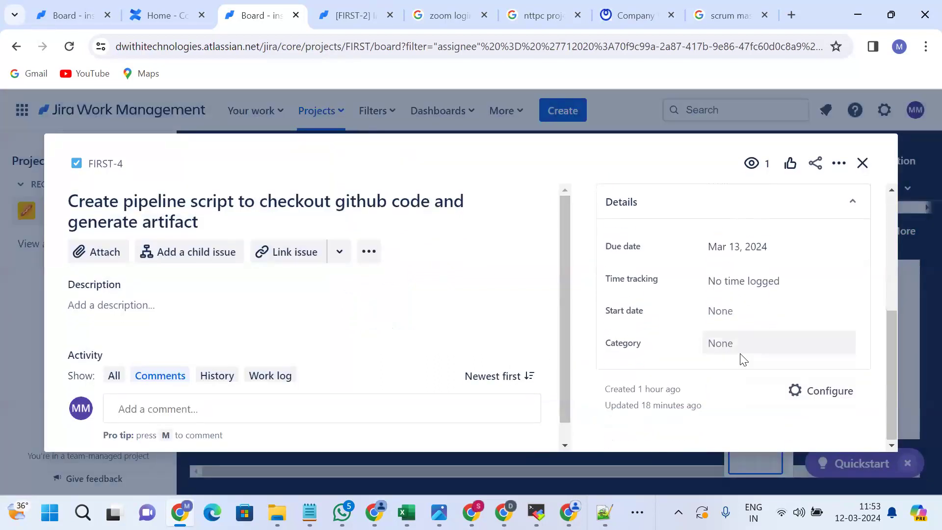
scroll(742, 355, "up", 2)
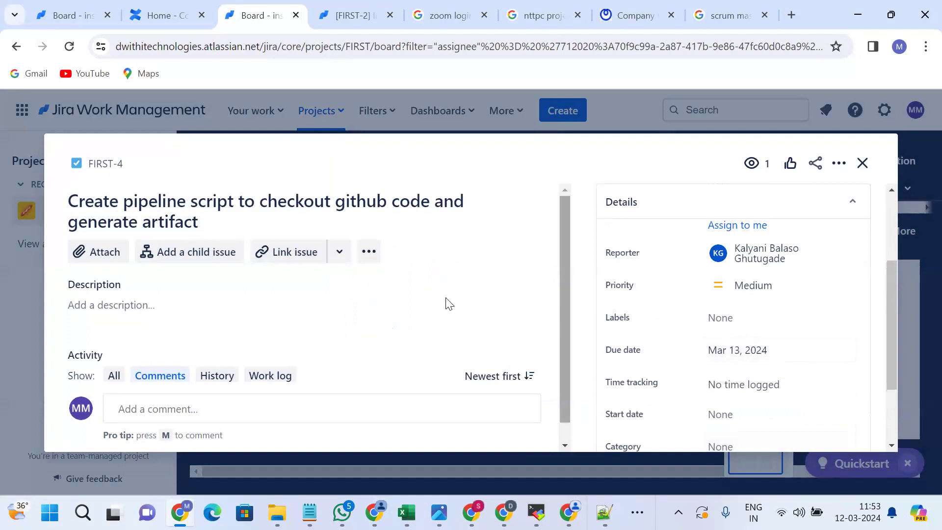
left_click(863, 164)
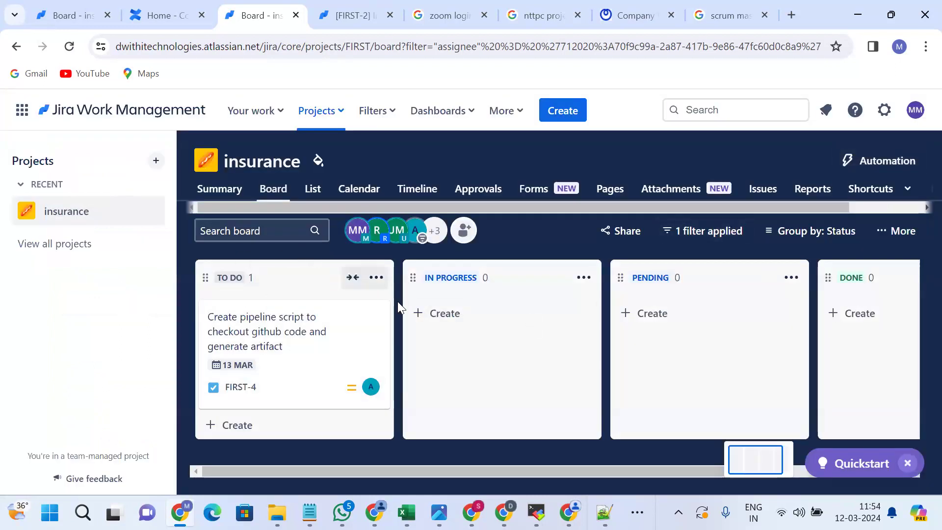
left_click(376, 390)
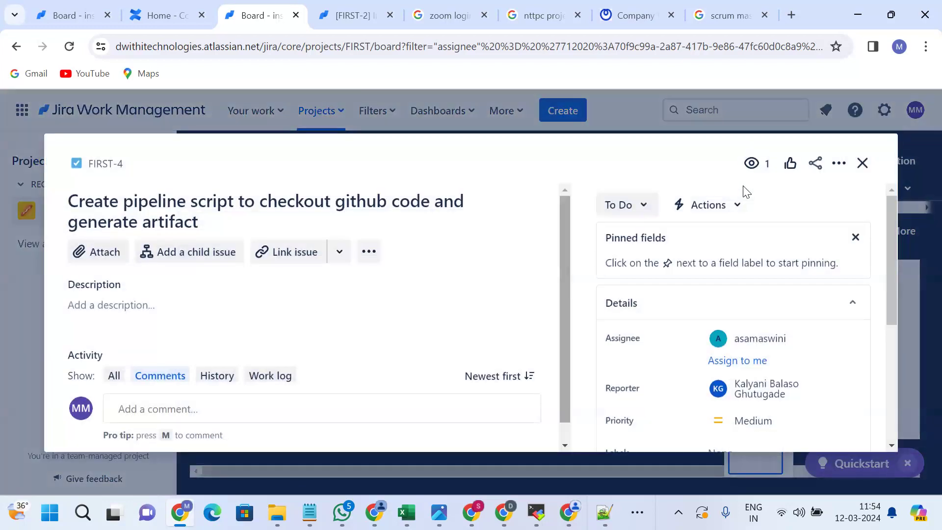
left_click(854, 170)
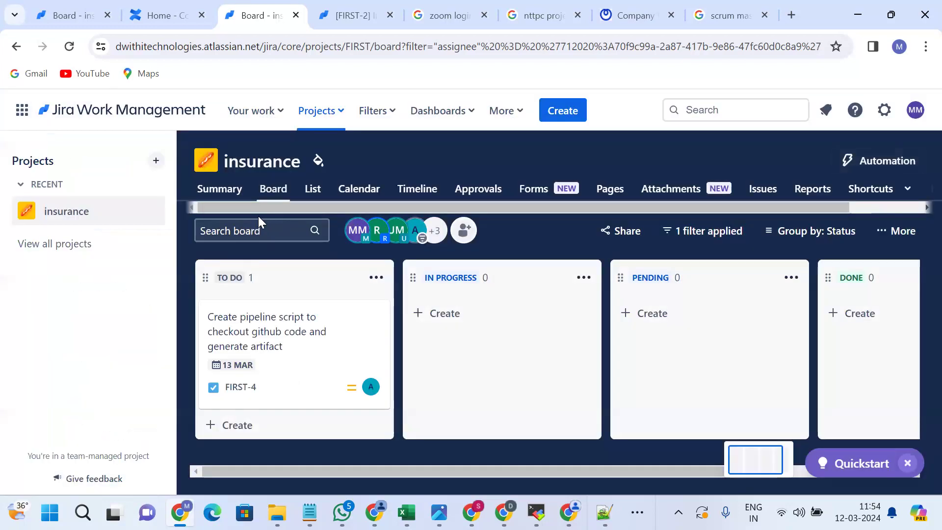
Check assigned issues and dashboards, then load the insurance (FIRST) board from the Projects menu.
left_click(219, 189)
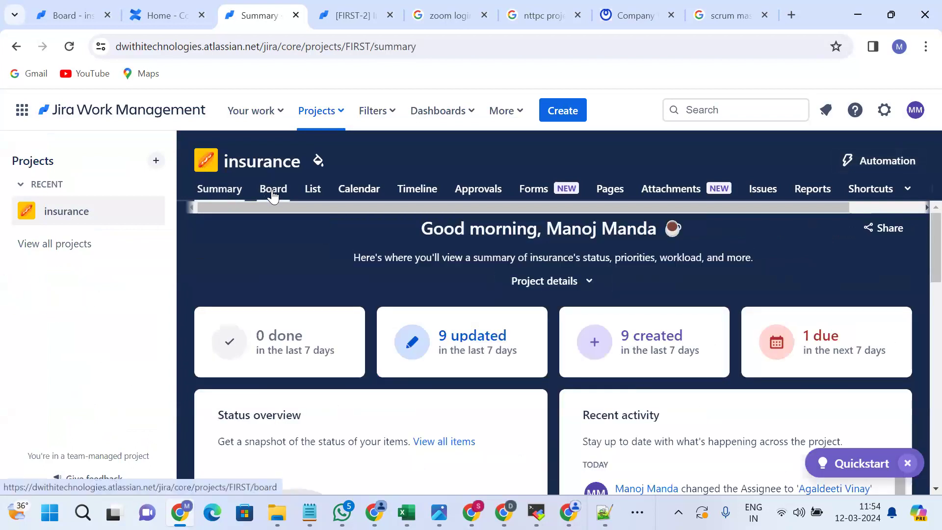
scroll(398, 209, "right", 3)
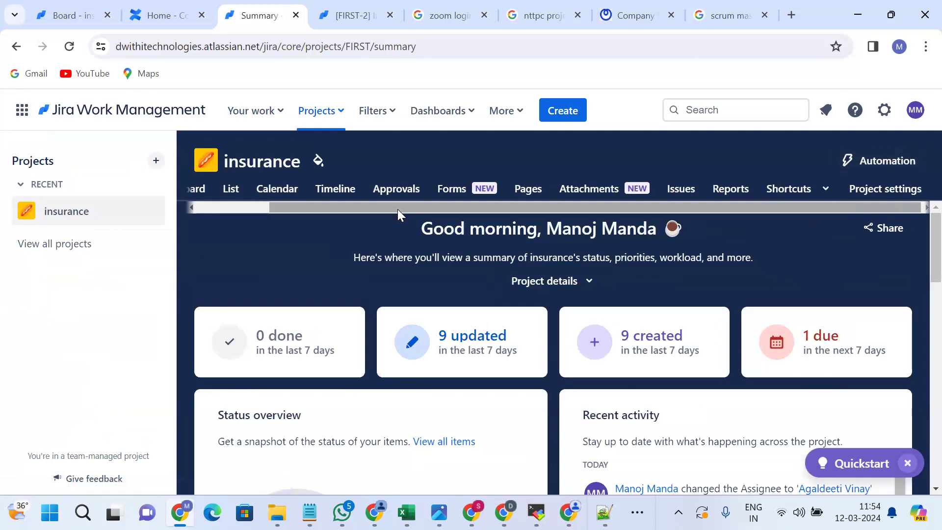
left_click(267, 121)
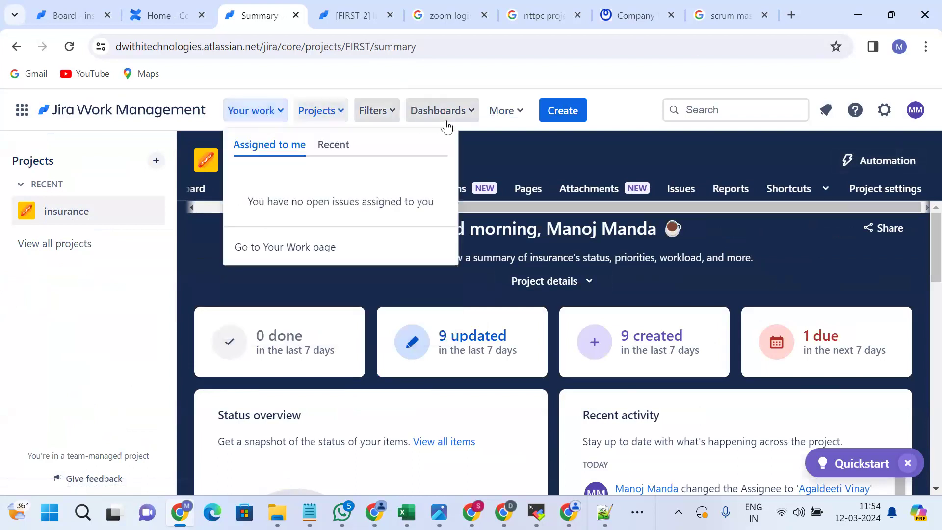
left_click(434, 117)
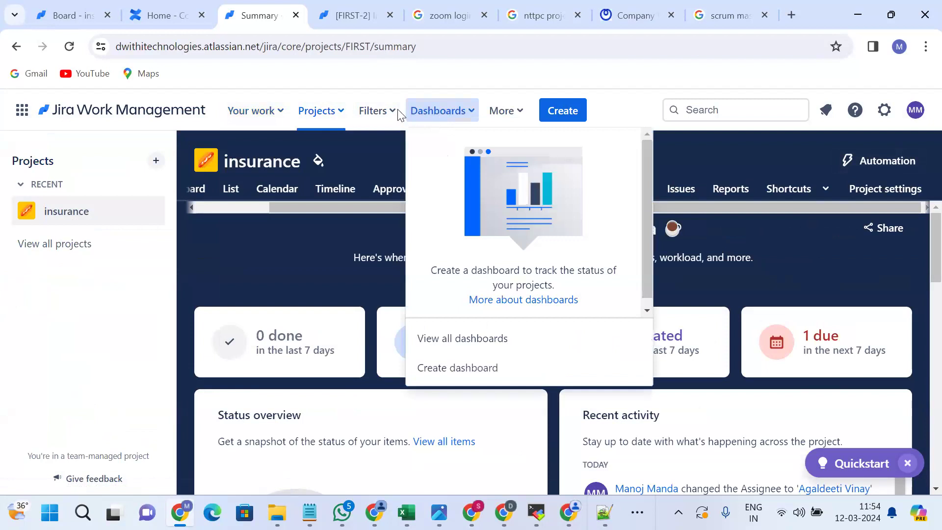
left_click(332, 119)
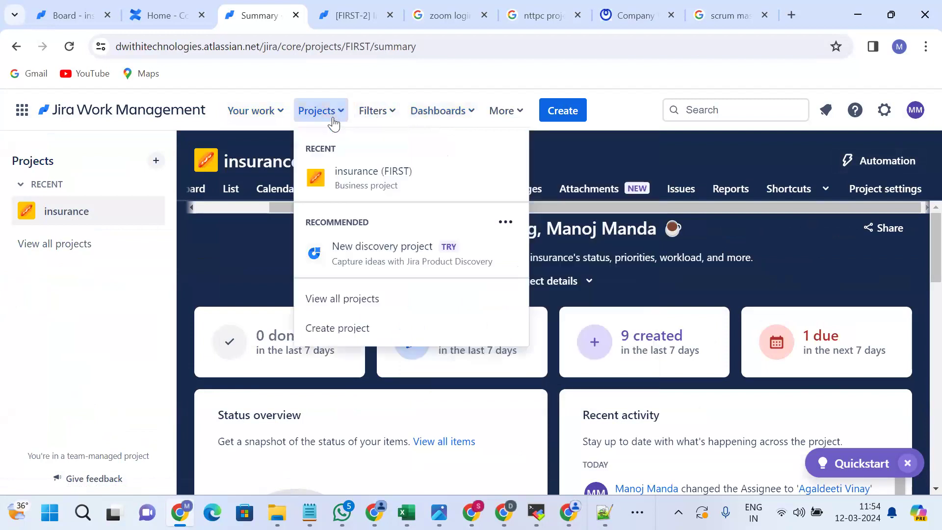
left_click(362, 178)
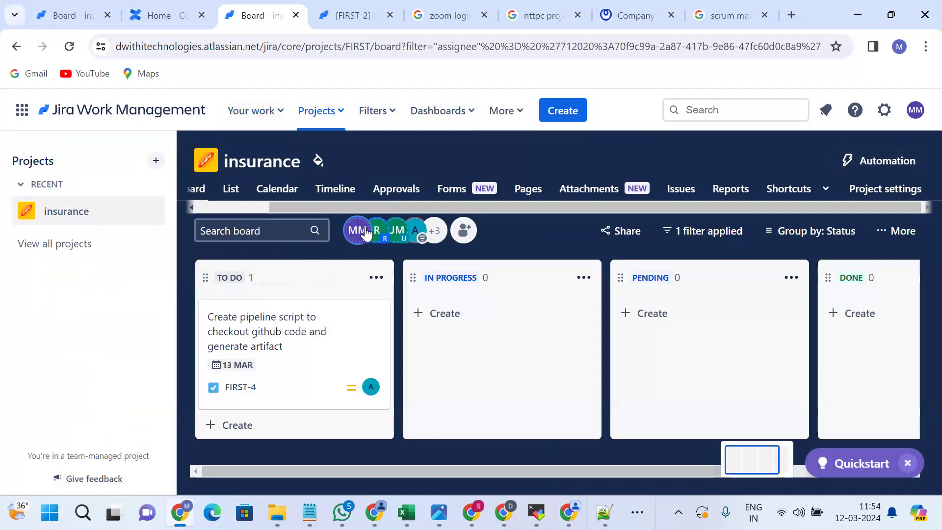
left_click(283, 231)
Review Your work > Recent, then switch to the FIRST-2 issue browser tab.
left_click(256, 123)
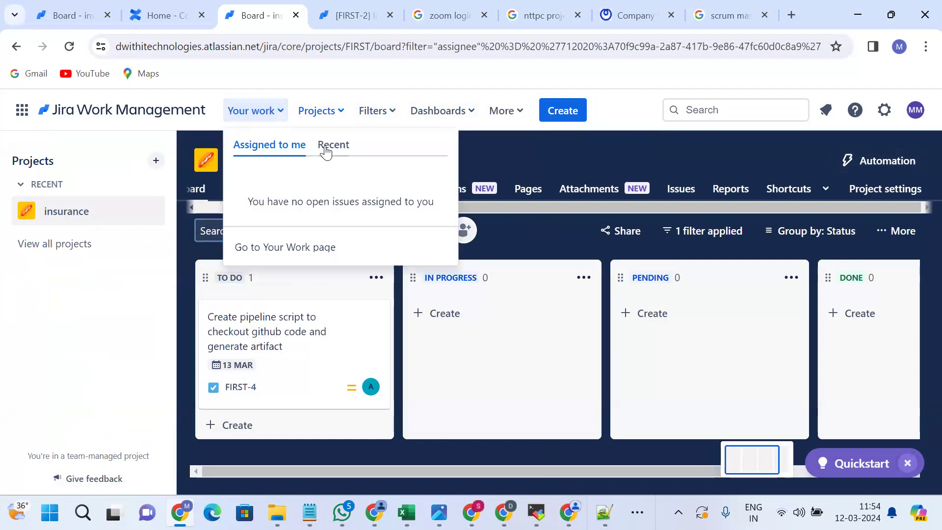
left_click(326, 150)
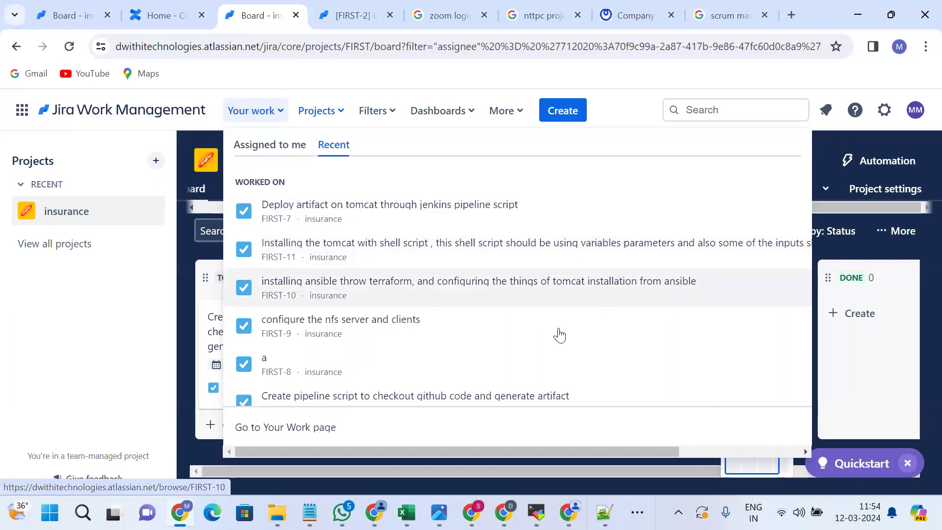
left_click(850, 375)
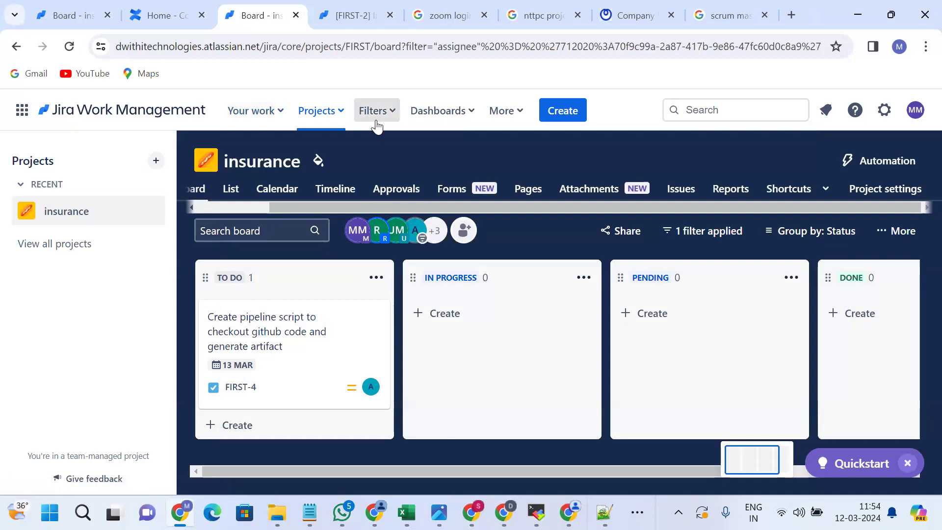
key("ctrl+Tab")
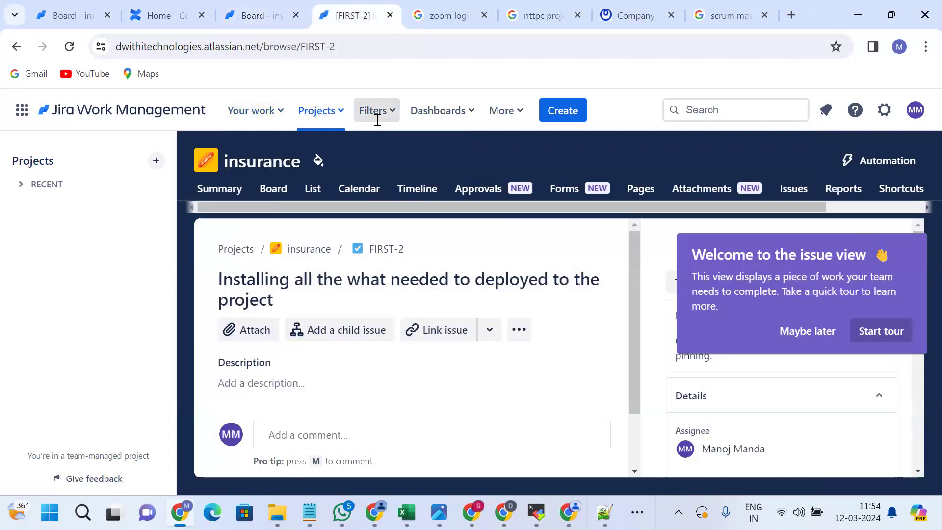
key("ctrl+Tab")
In the insurance List view, open placeholder issue FIRST-8 'a' and permanently delete it.
key("ctrl+shift+Tab")
key("ctrl+shift+Tab")
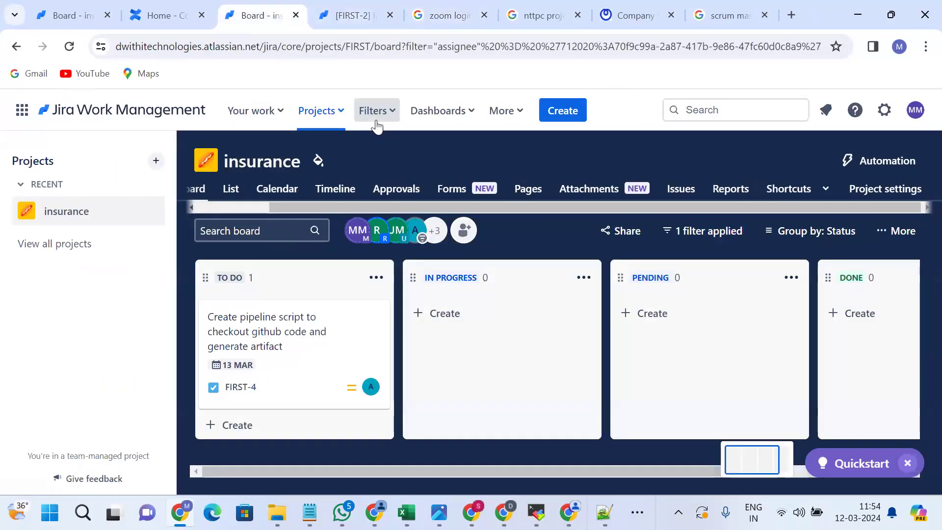
scroll(277, 206, "left", 2)
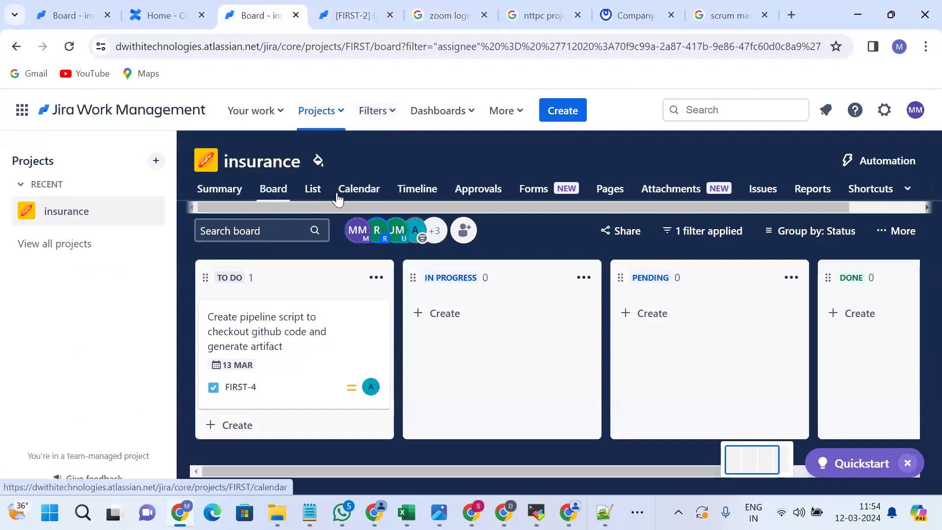
left_click(313, 189)
scroll(427, 337, "down", 3)
scroll(427, 337, "down", 1)
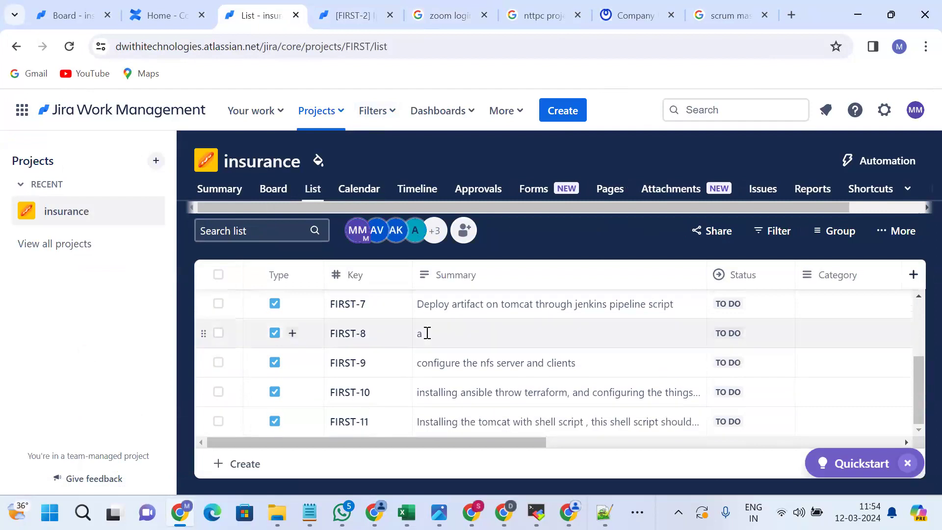
left_click(348, 344)
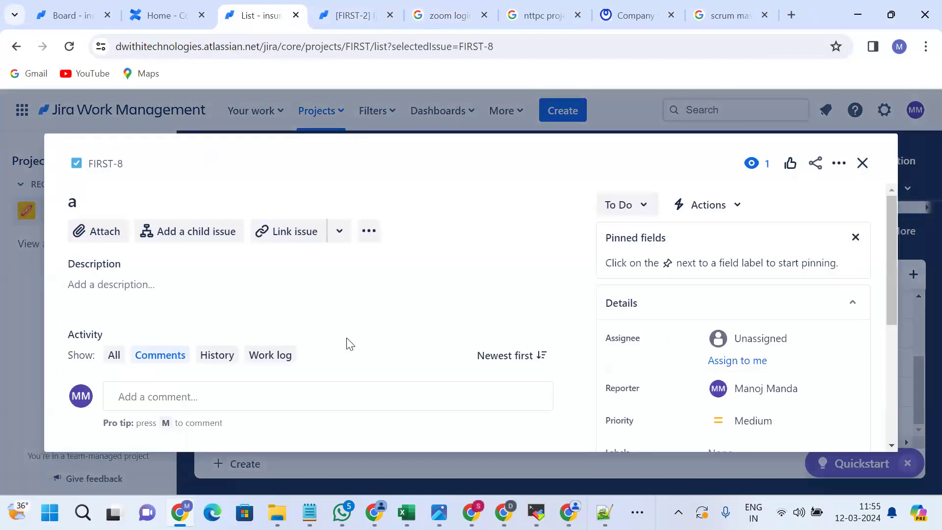
left_click(838, 167)
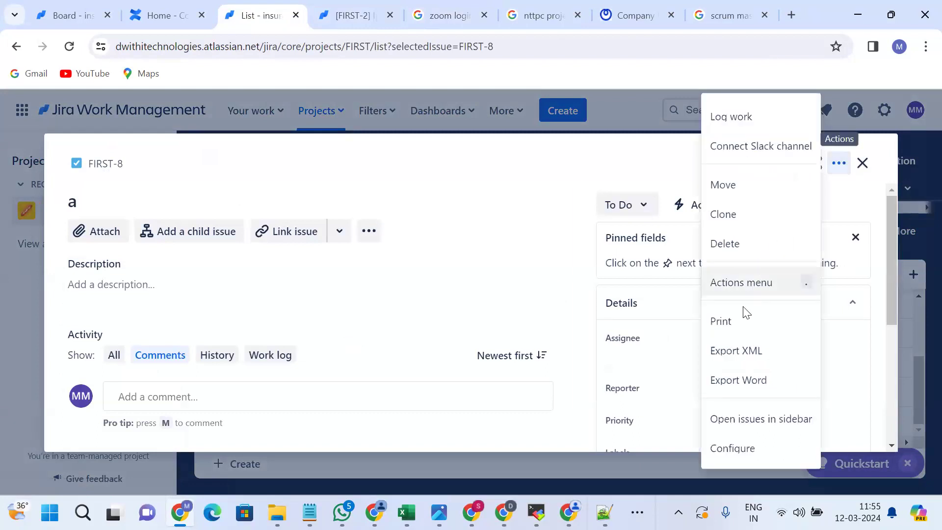
left_click(734, 250)
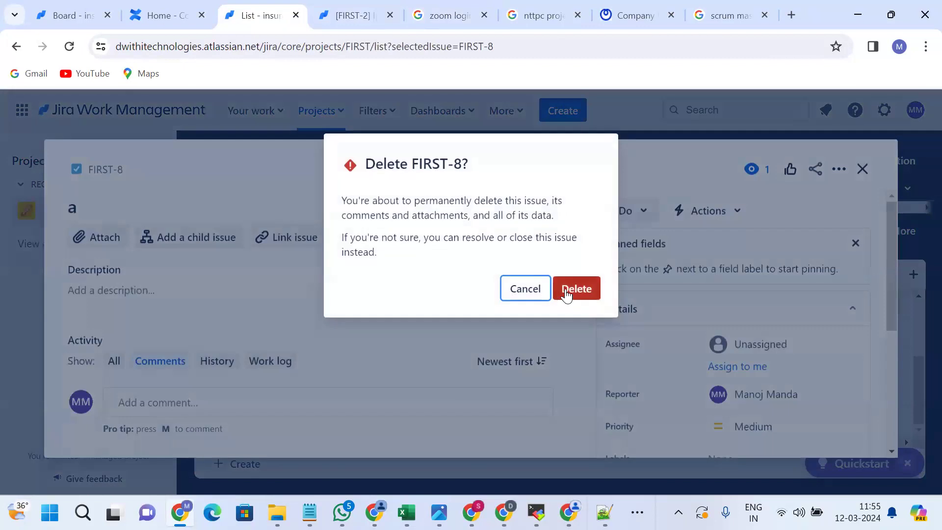
left_click(567, 294)
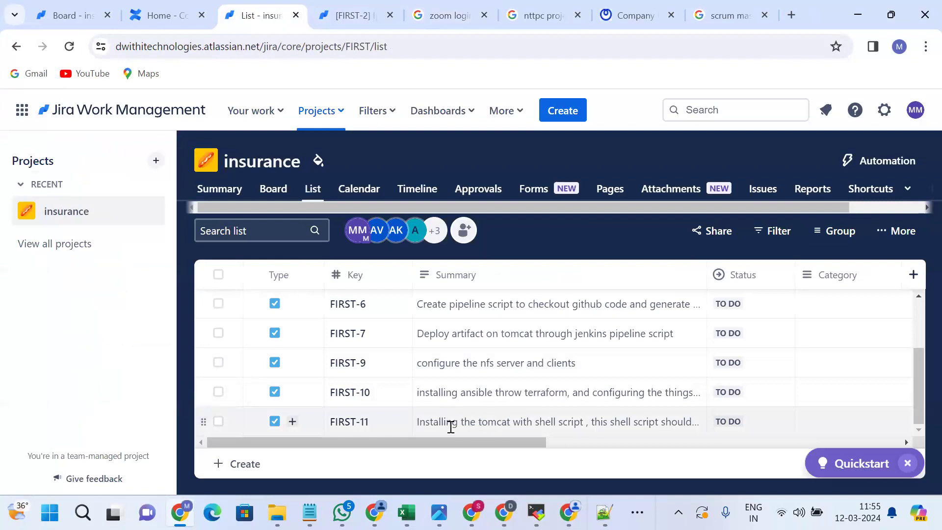
Reassign FIRST-7 'Deploy artifact on tomcat through jenkins pipeline script' to a teammate found by name search.
scroll(450, 427, "right", 5)
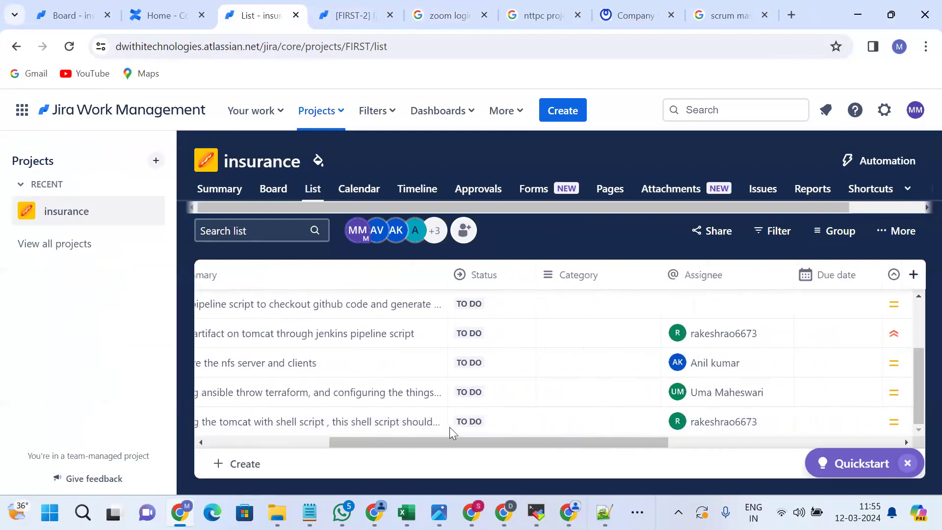
scroll(449, 426, "left", 5)
scroll(450, 426, "right", 6)
scroll(450, 431, "left", 2)
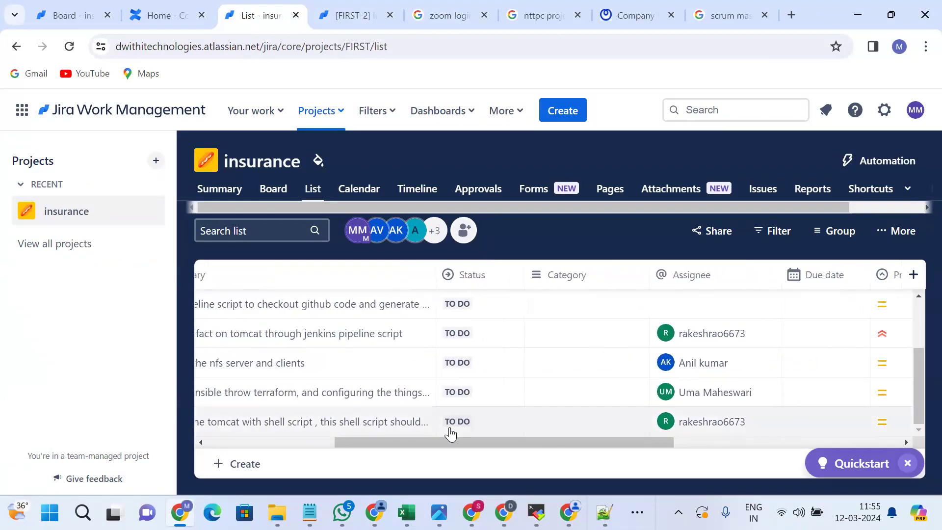
scroll(449, 427, "up", 1)
left_click(694, 366)
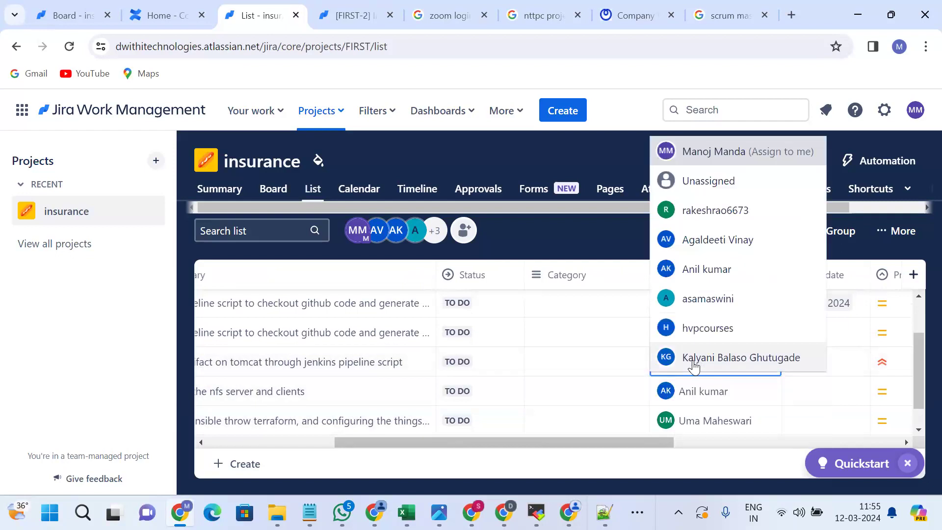
type("uma")
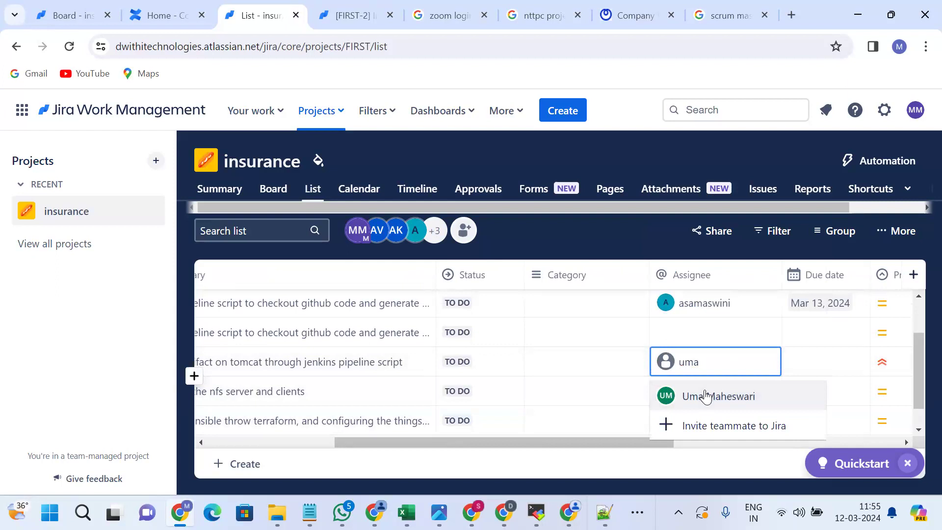
left_click(706, 396)
scroll(466, 431, "left", 3)
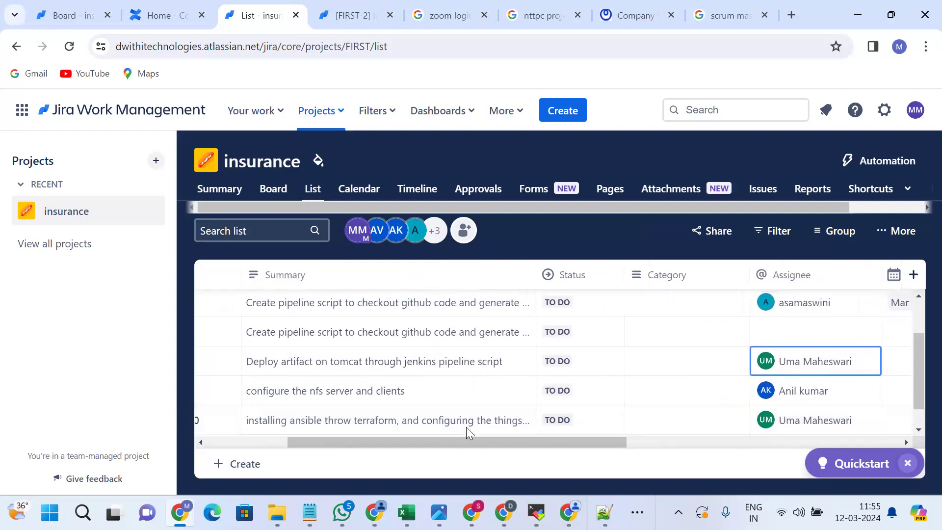
scroll(466, 427, "up", 1)
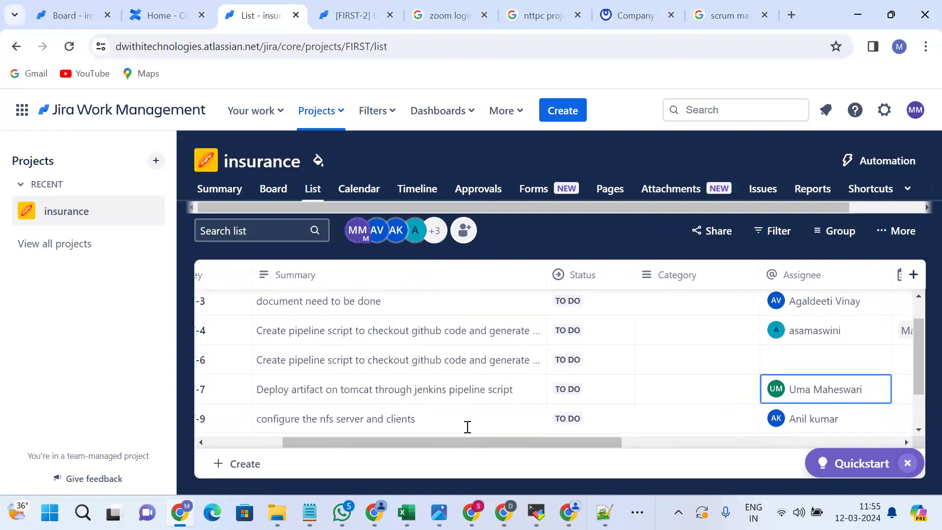
Open the duplicate pipeline-script issue FIRST-6 and permanently delete it.
left_click(474, 360)
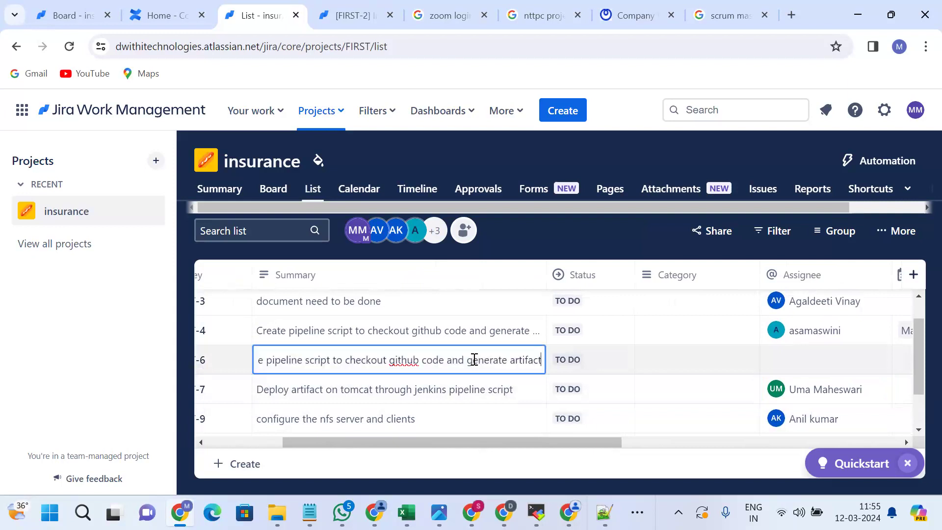
key("Home")
double_click(404, 362)
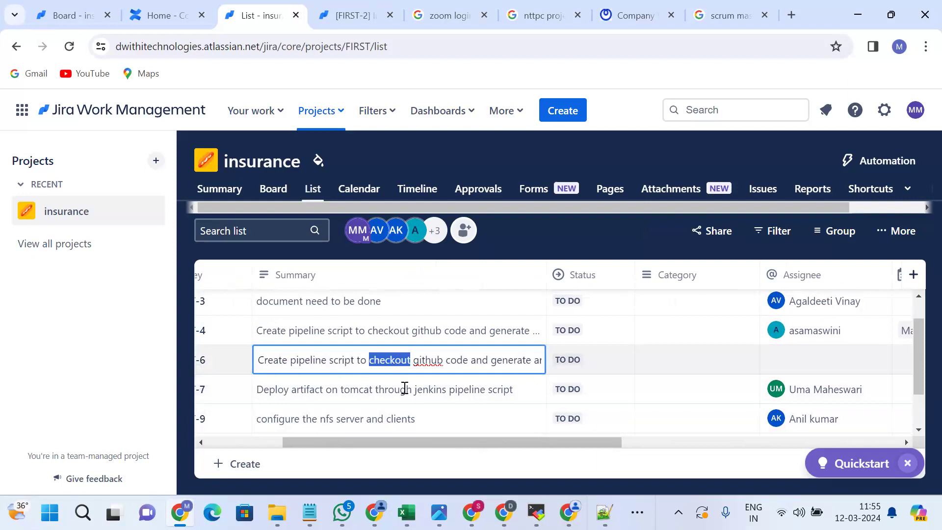
scroll(220, 372, "left", 4)
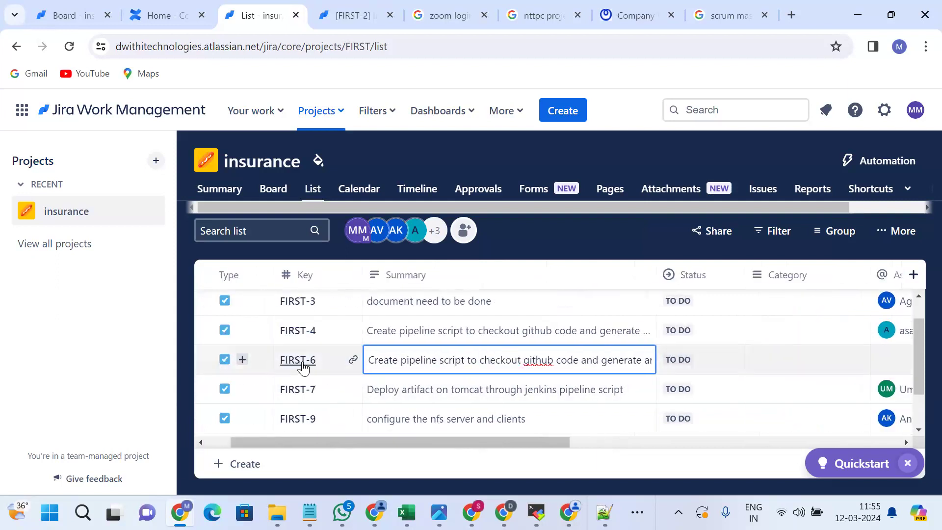
left_click(302, 361)
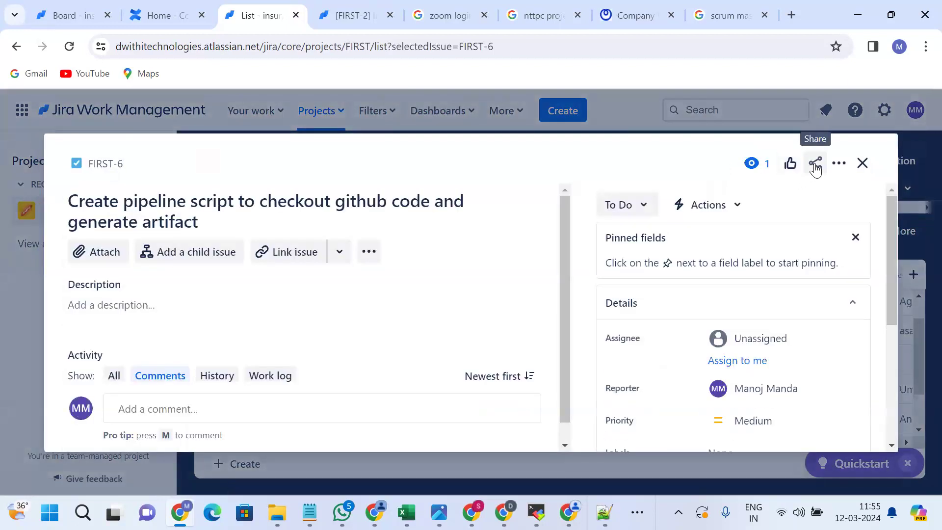
left_click(815, 165)
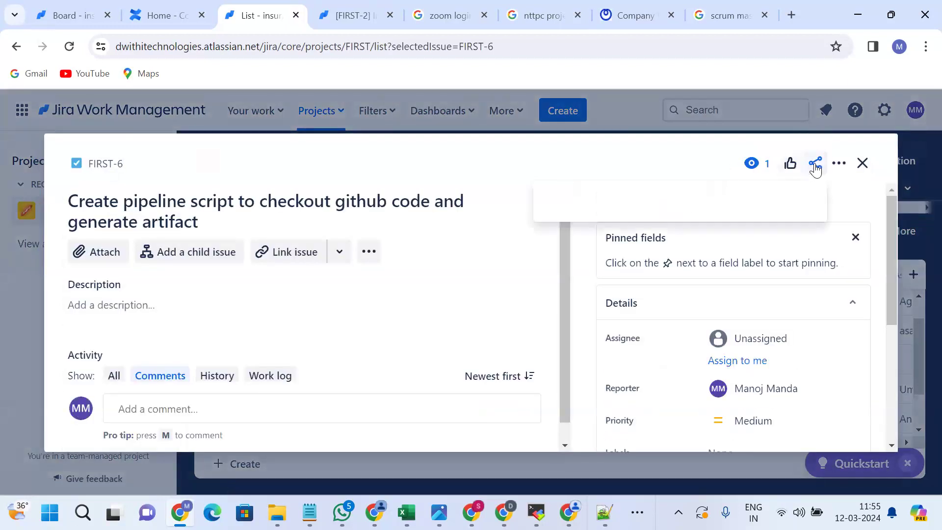
left_click(839, 165)
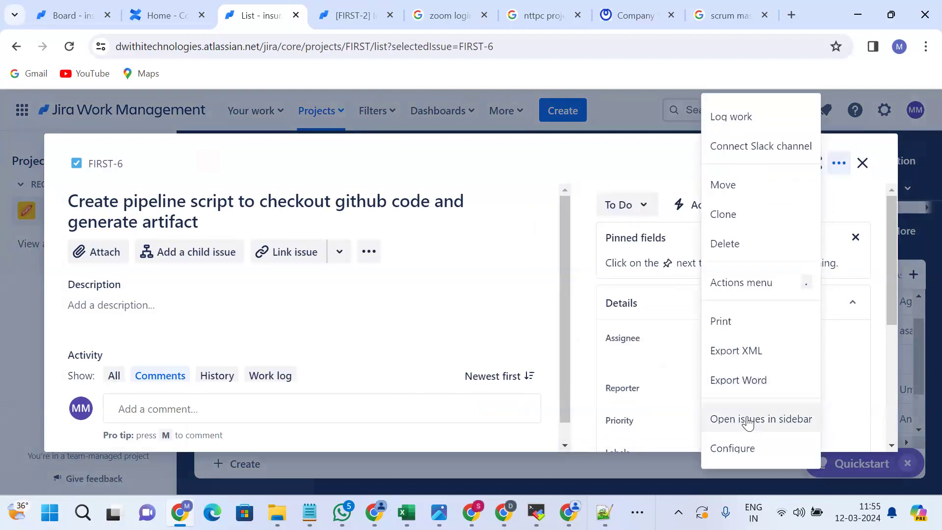
left_click(731, 240)
left_click(583, 292)
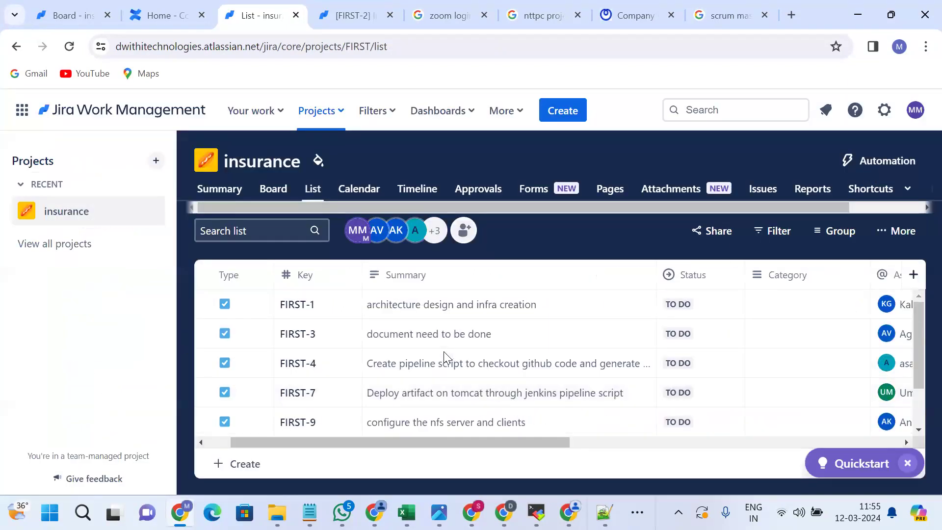
Change FIRST-1 'architecture design and infra creation' status to DONE and dismiss the 'Nice one!' toast.
scroll(614, 341, "right", 3)
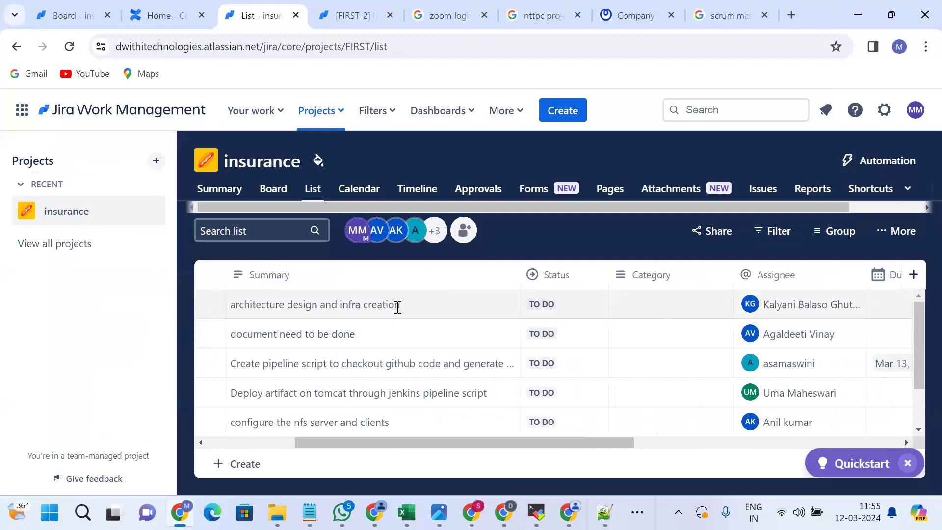
double_click(304, 309)
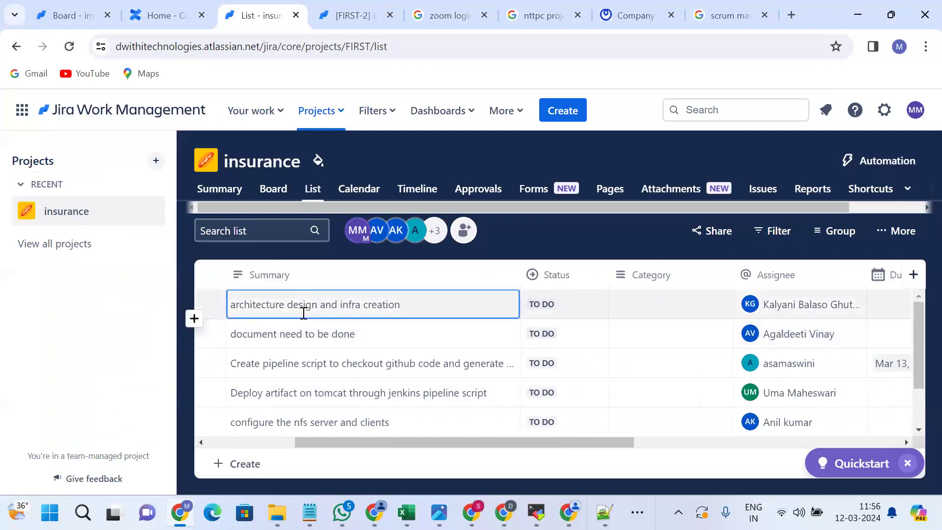
double_click(433, 306)
scroll(427, 305, "left", 3)
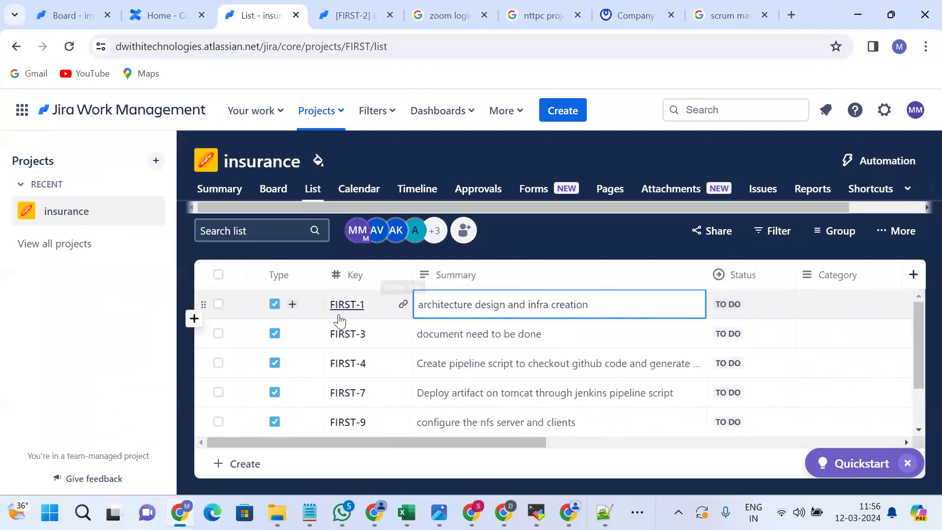
scroll(271, 337, "down", 1)
scroll(273, 344, "up", 2)
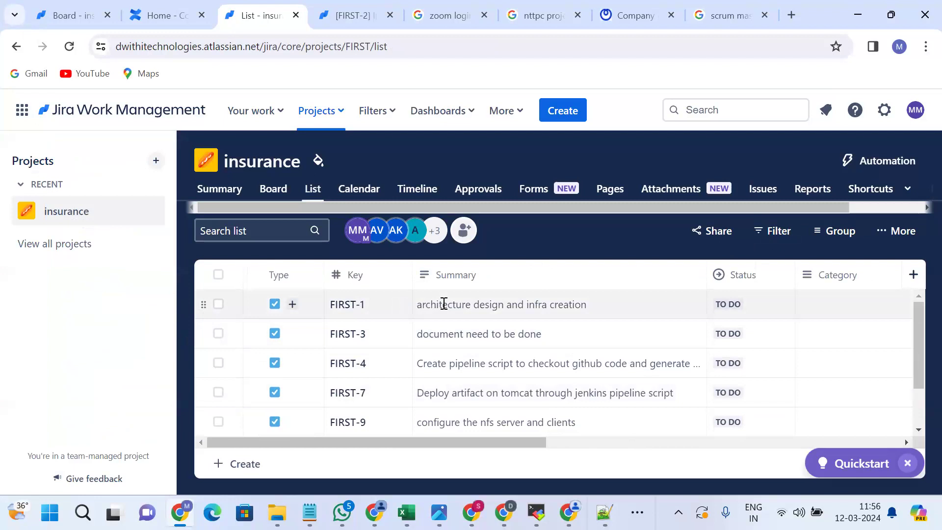
scroll(443, 303, "right", 2)
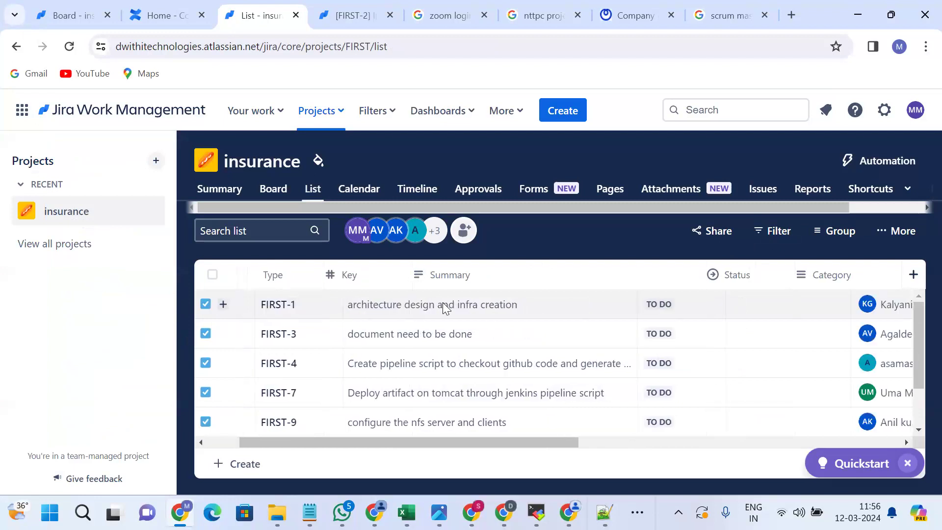
left_click(660, 303)
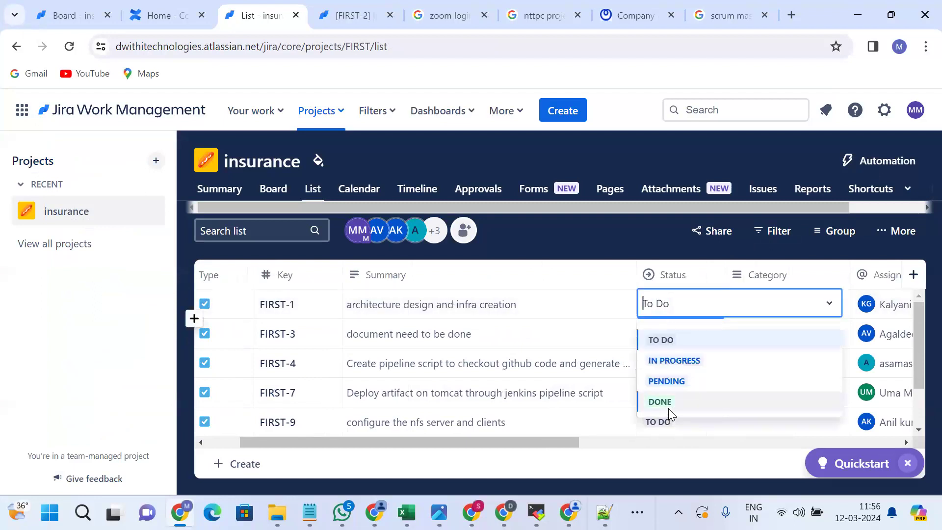
left_click(664, 401)
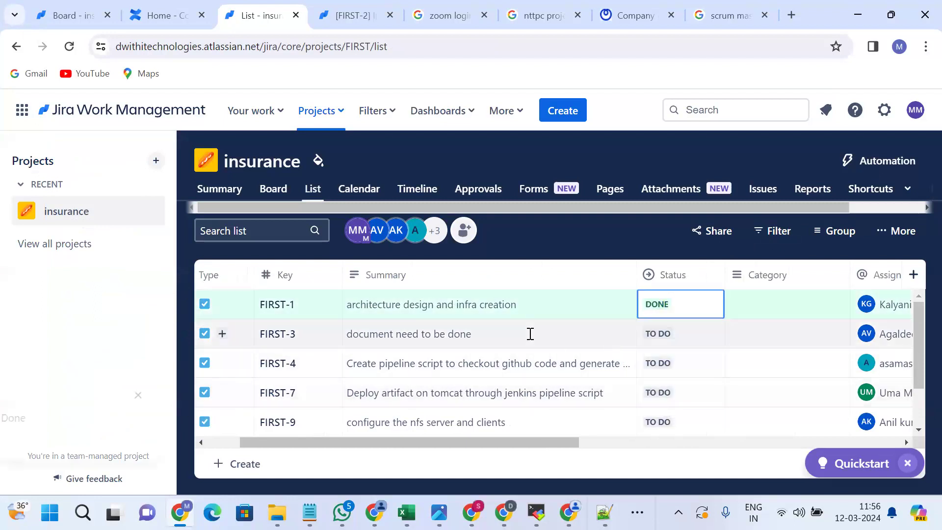
scroll(529, 333, "left", 2)
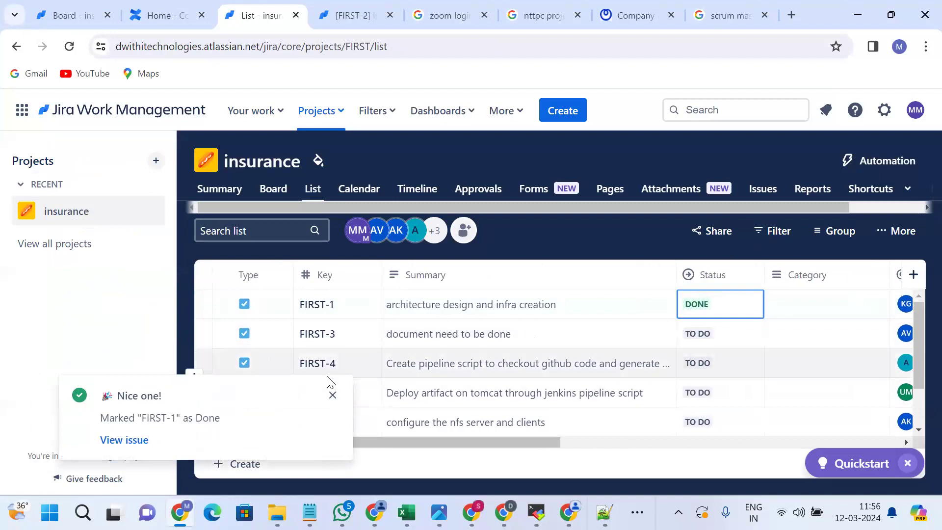
left_click(332, 396)
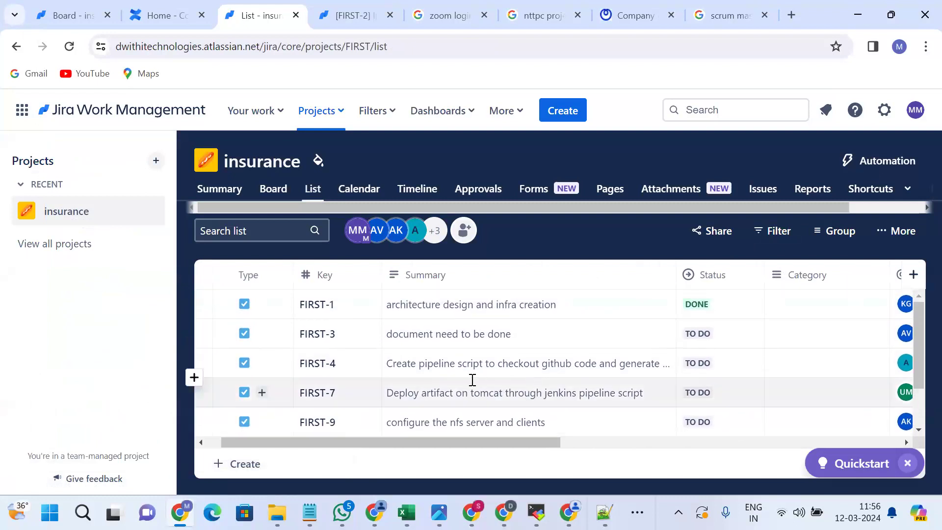
scroll(472, 380, "down", 2)
scroll(472, 379, "right", 1)
scroll(472, 380, "up", 2)
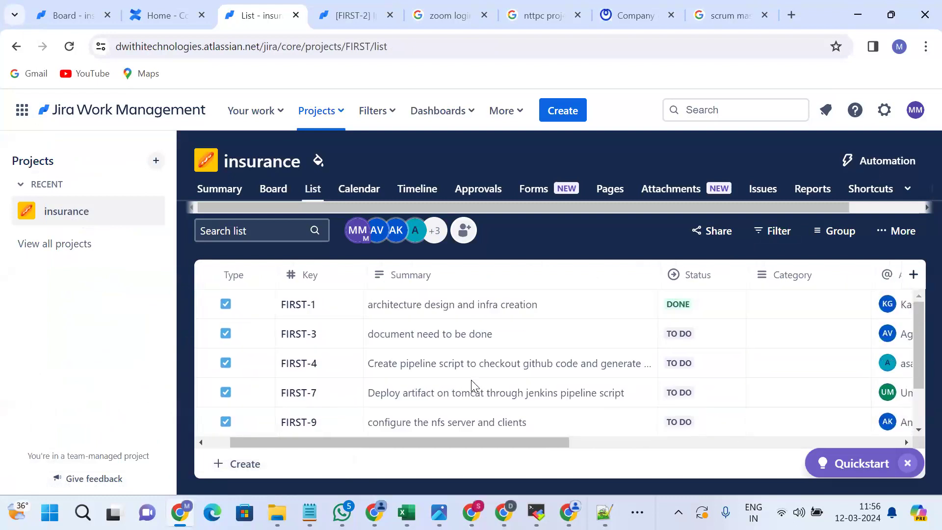
left_click(372, 305)
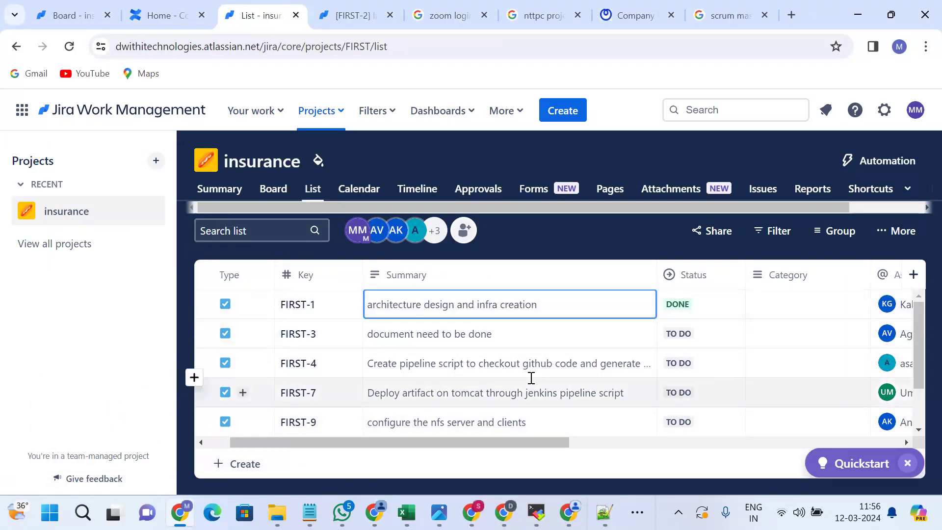
scroll(531, 378, "down", 2)
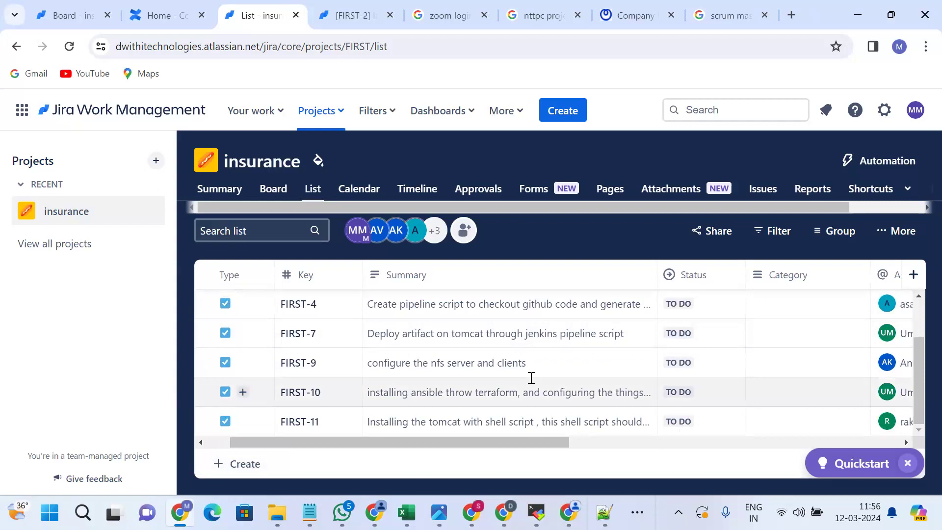
left_click(646, 423)
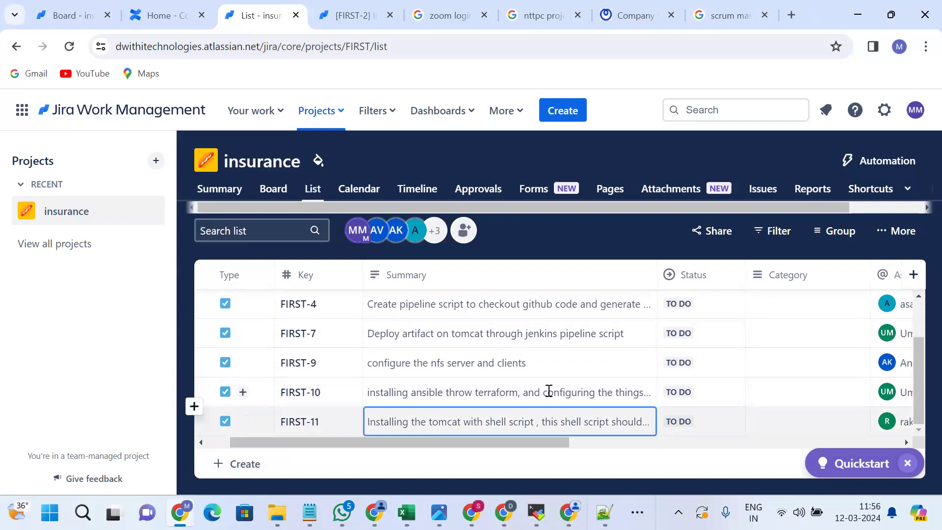
scroll(425, 365, "left", 1)
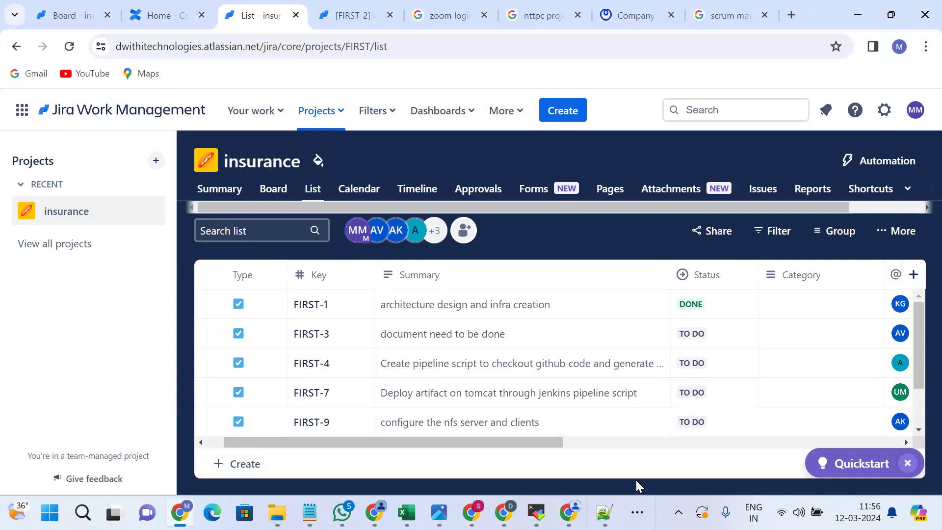
scroll(667, 386, "right", 5)
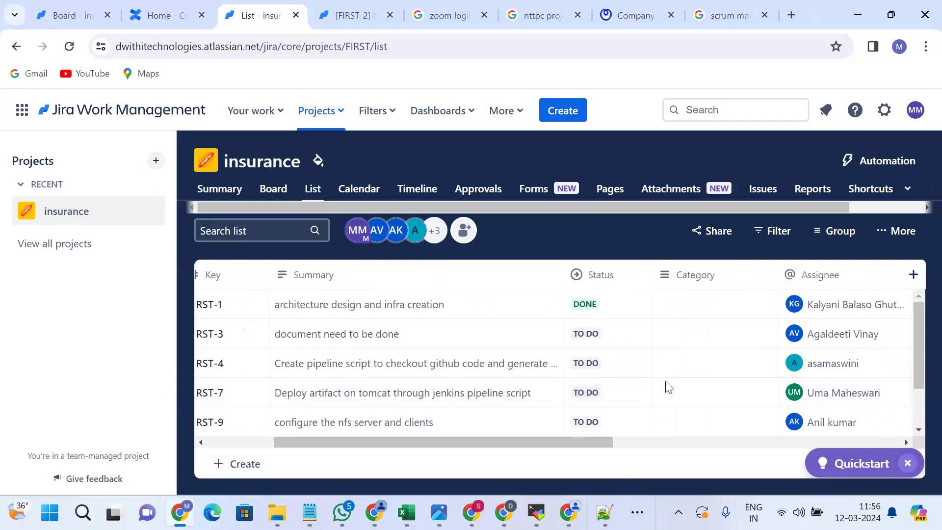
scroll(667, 385, "right", 2)
scroll(666, 385, "left", 4)
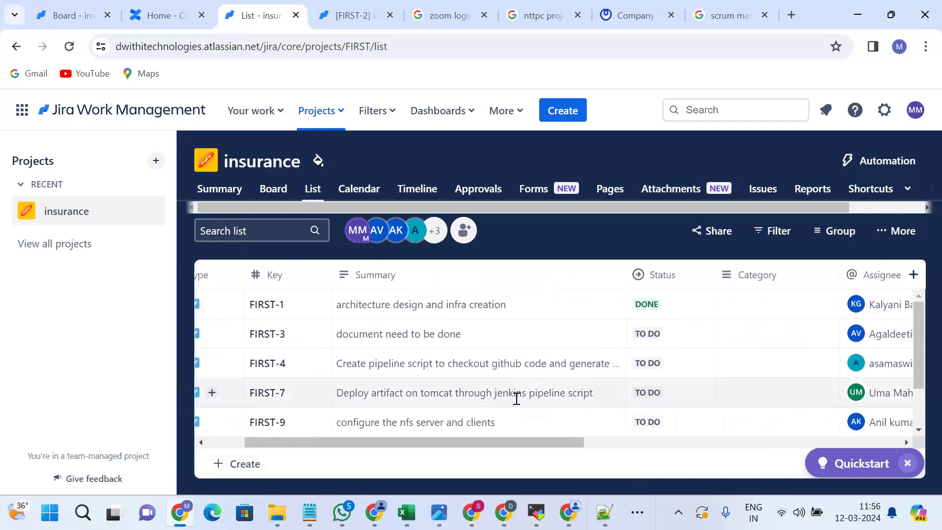
scroll(516, 398, "right", 1)
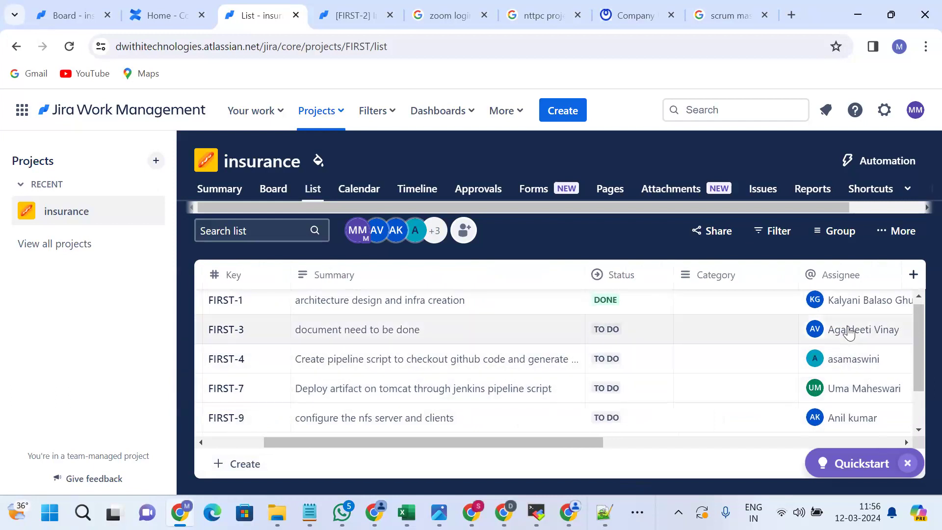
scroll(840, 331, "down", 1)
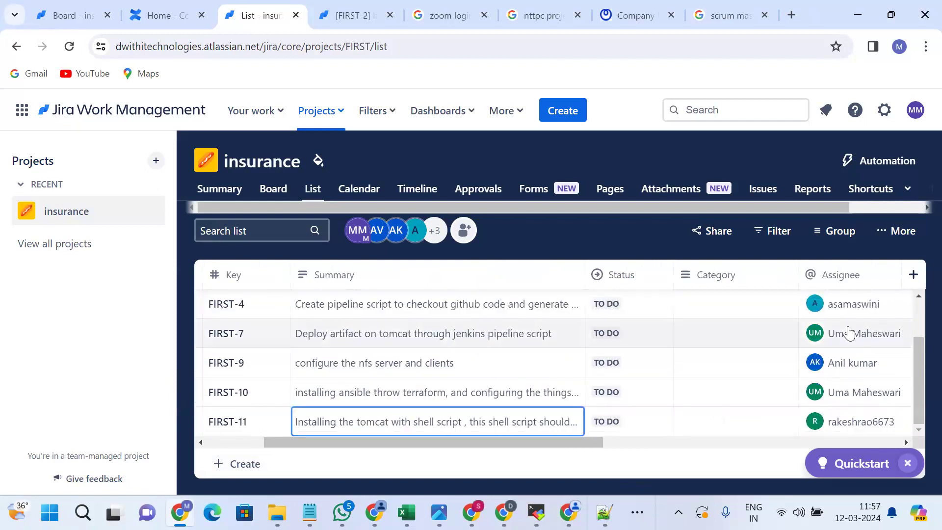
scroll(848, 333, "up", 2)
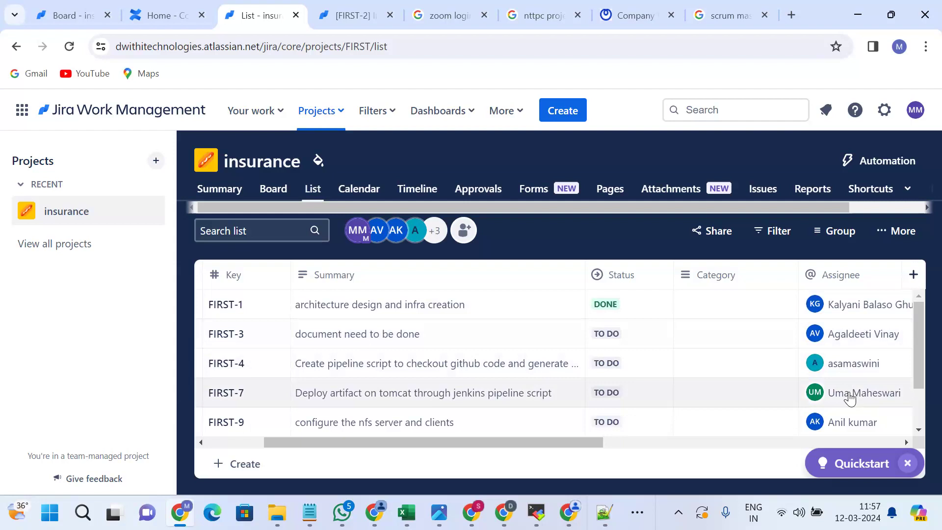
scroll(850, 399, "down", 2)
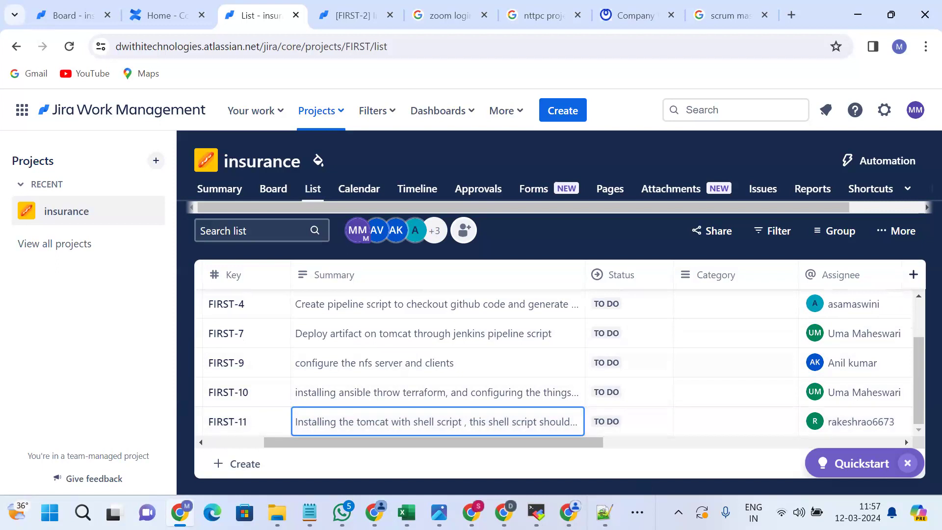
left_click(511, 425)
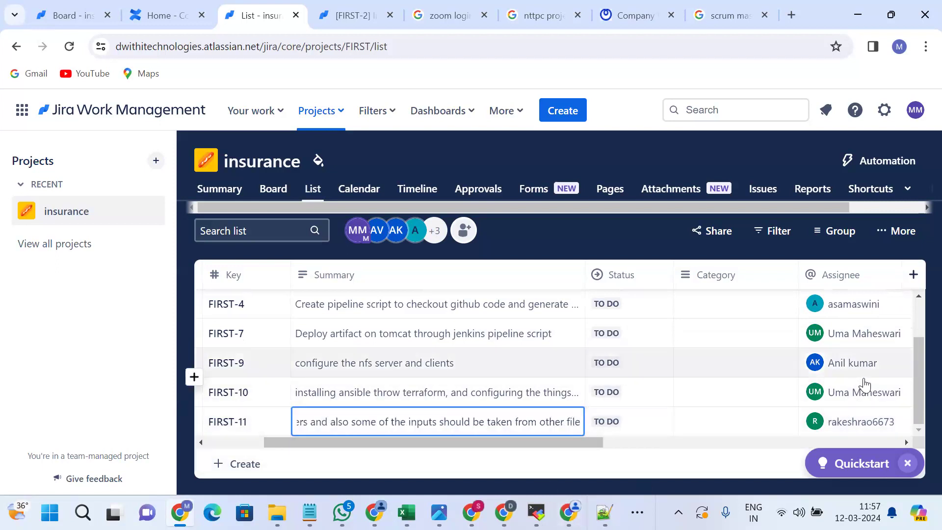
scroll(859, 346, "up", 2)
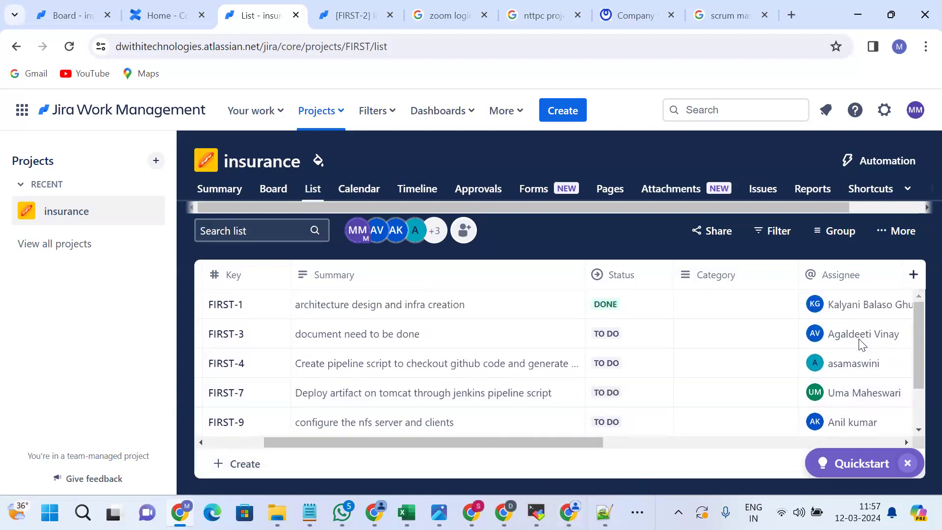
scroll(862, 345, "right", 5)
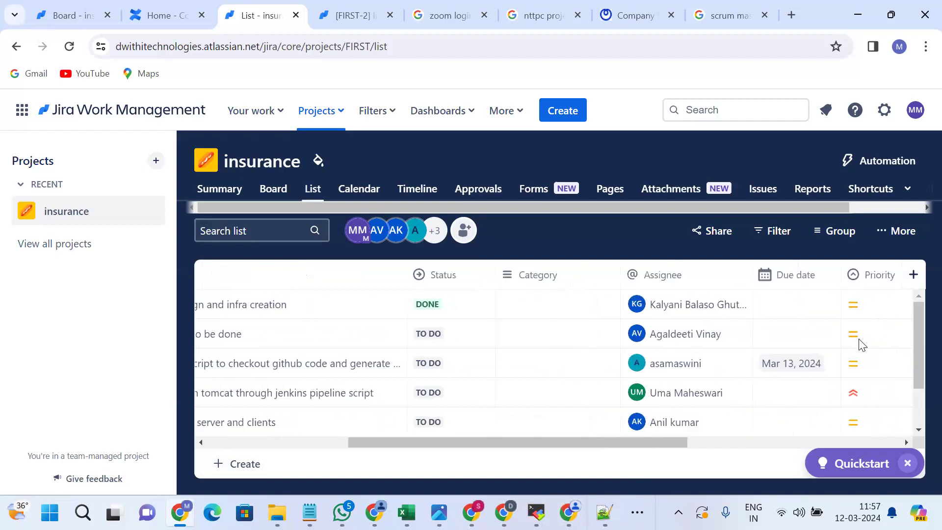
Set FIRST-7's due date to Mar 13, 2024 in the insurance list.
left_click(711, 392)
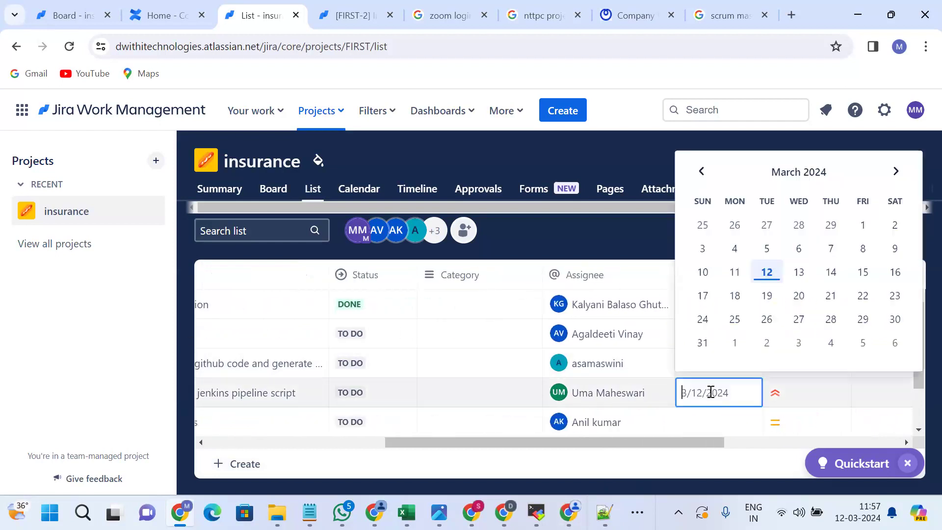
left_click(799, 272)
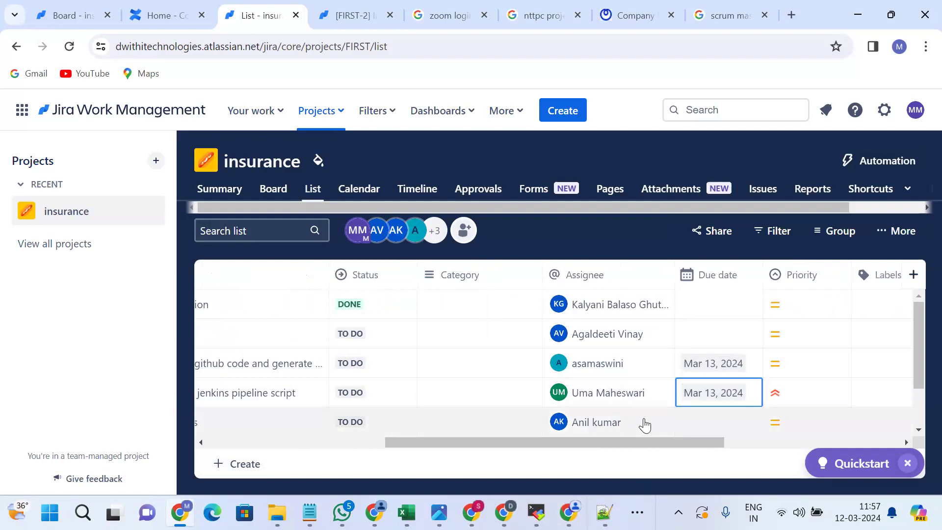
scroll(644, 425, "left", 1)
scroll(645, 425, "left", 5)
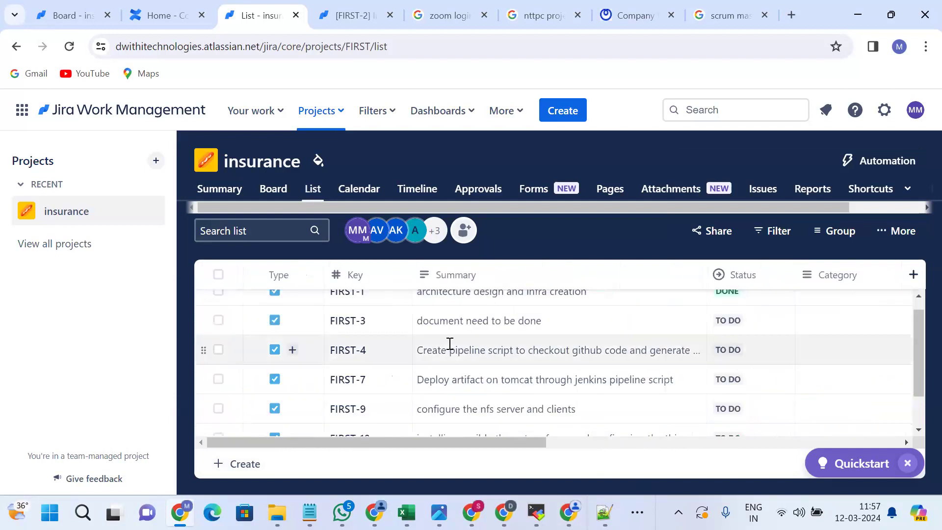
scroll(450, 346, "down", 2)
scroll(450, 343, "up", 2)
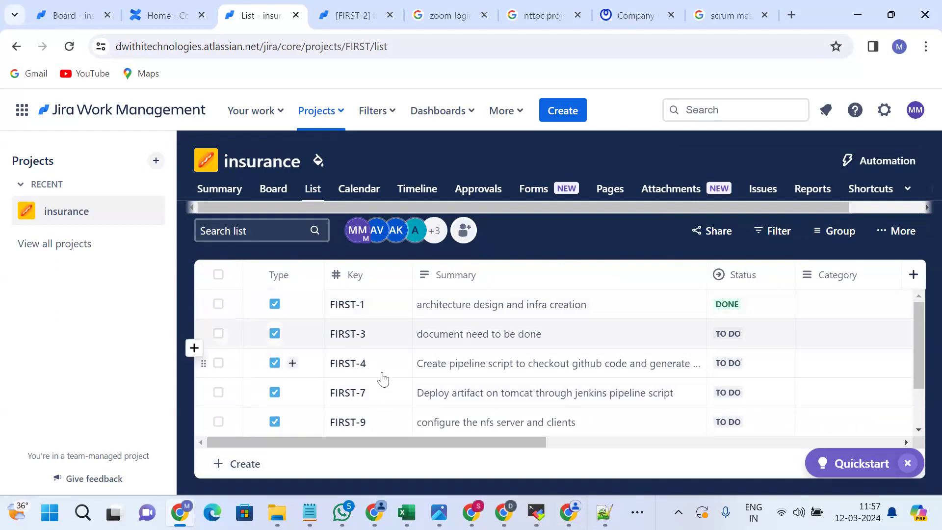
scroll(424, 376, "down", 2)
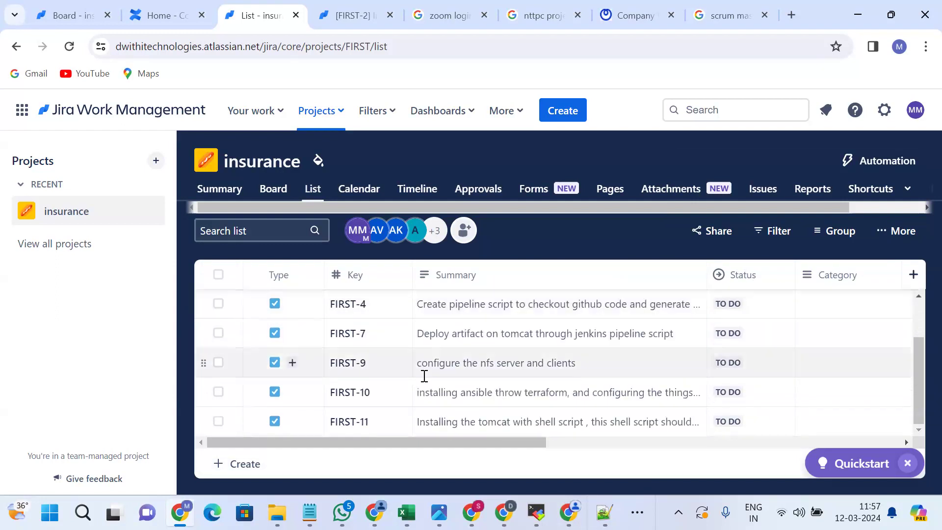
scroll(424, 375, "up", 1)
scroll(424, 376, "down", 1)
key("alt+Tab")
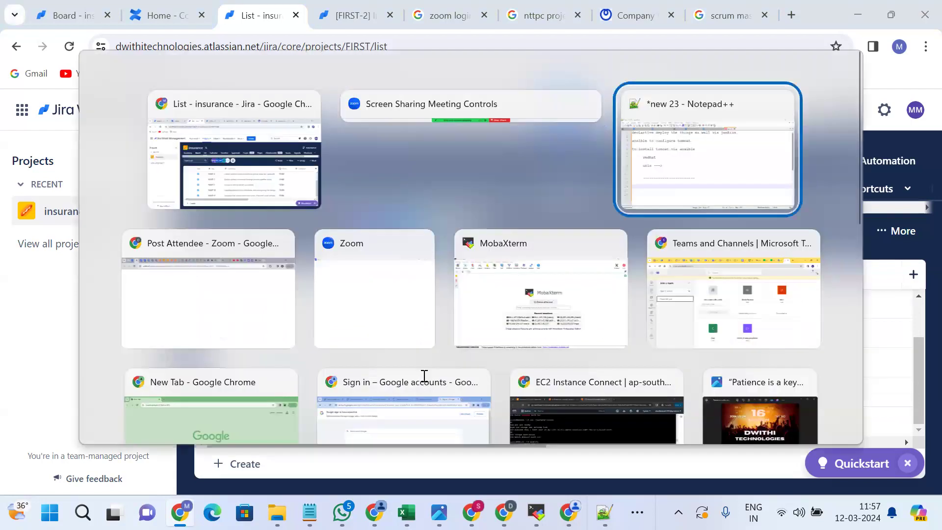
Add the line 'docker ---> videos' below the dashed separator in the new 23 notes.
type("docke")
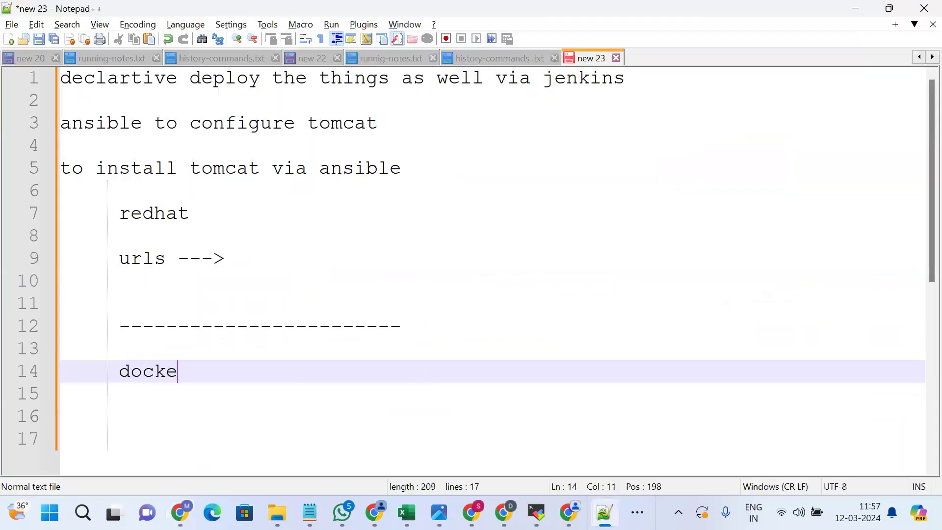
type("r ---> videos")
key("BackSpace")
key("BackSpace")
type("deos")
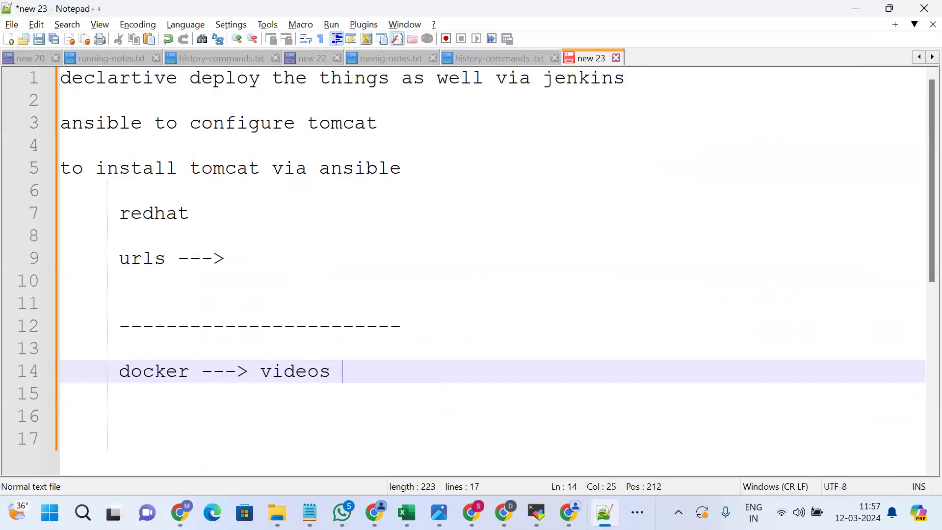
key("Return")
key("Return")
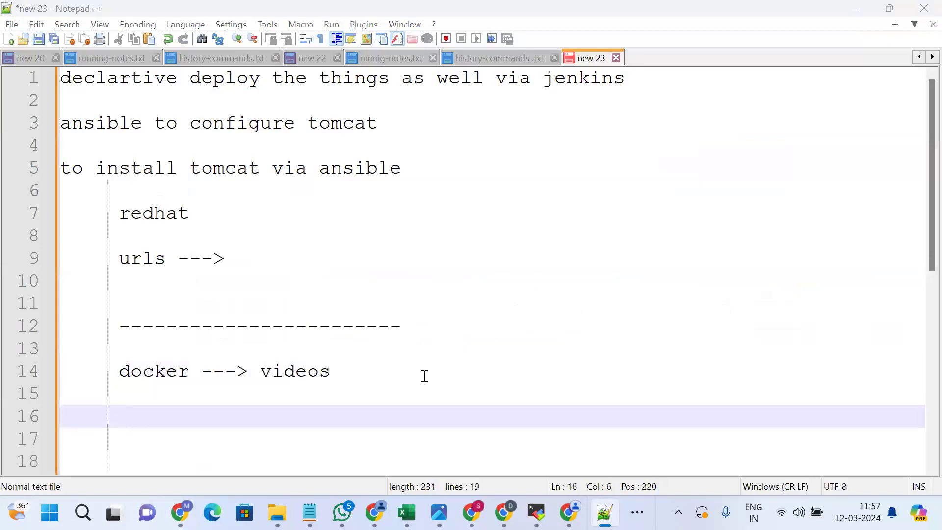
key("alt+Tab")
Set the due date of FIRST-9, FIRST-10 and FIRST-11 to Mar 13, 2024.
scroll(424, 376, "right", 10)
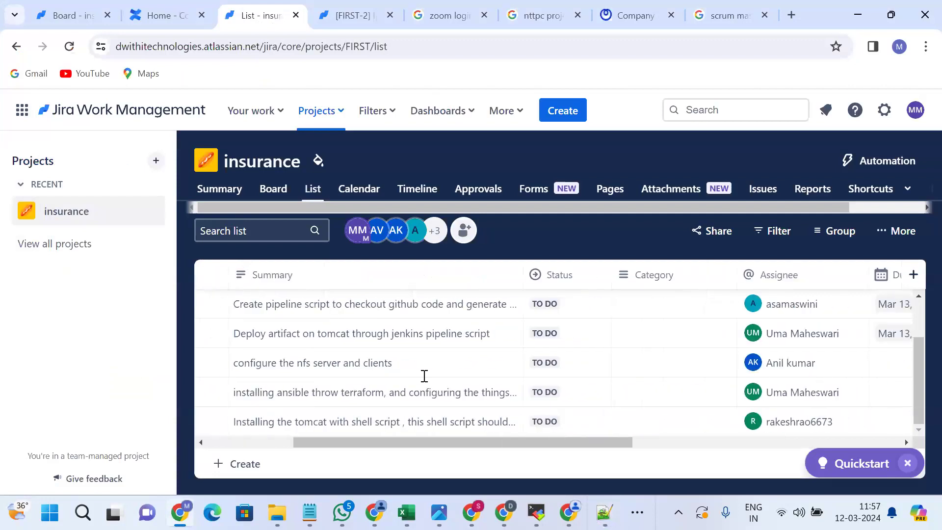
scroll(425, 375, "right", 5)
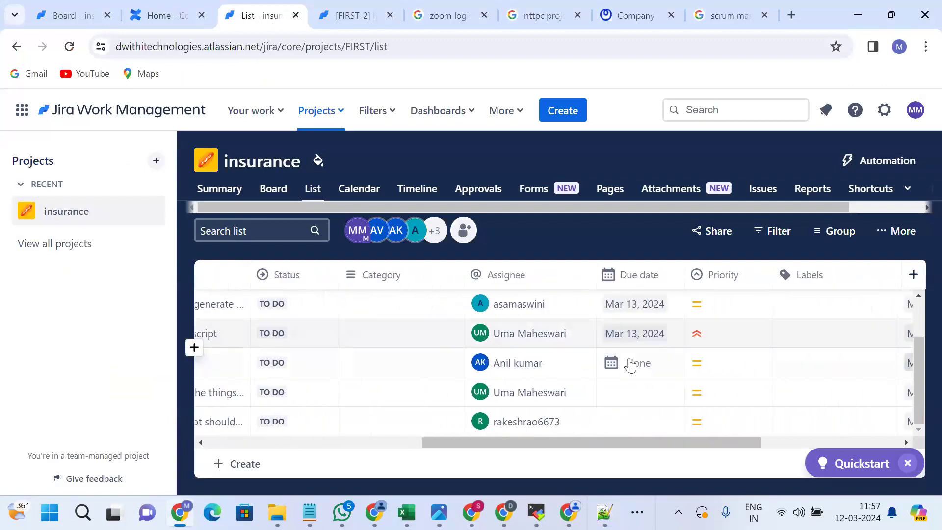
left_click(630, 361)
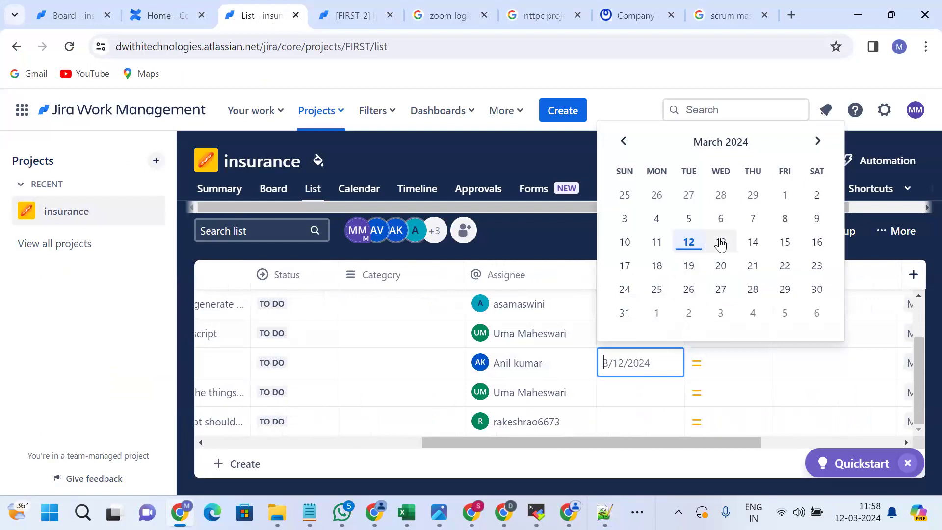
left_click(721, 242)
left_click(632, 392)
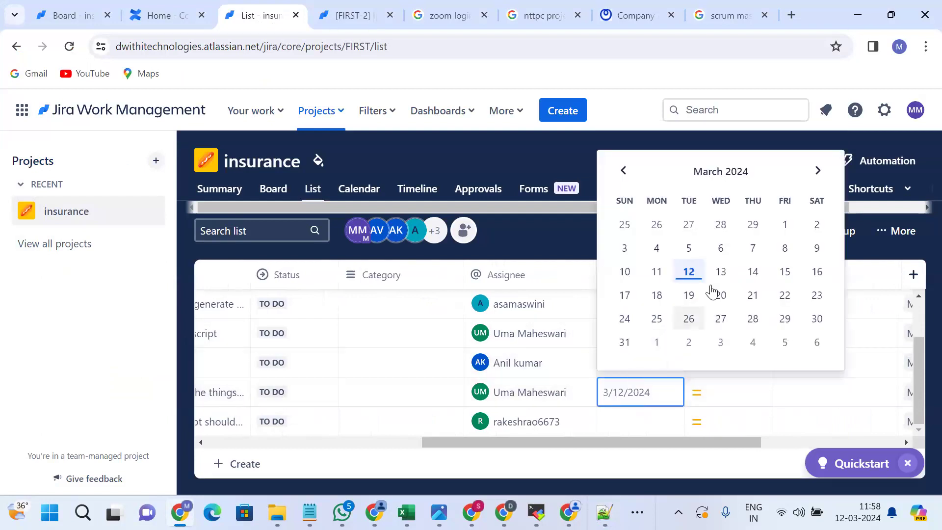
left_click(720, 272)
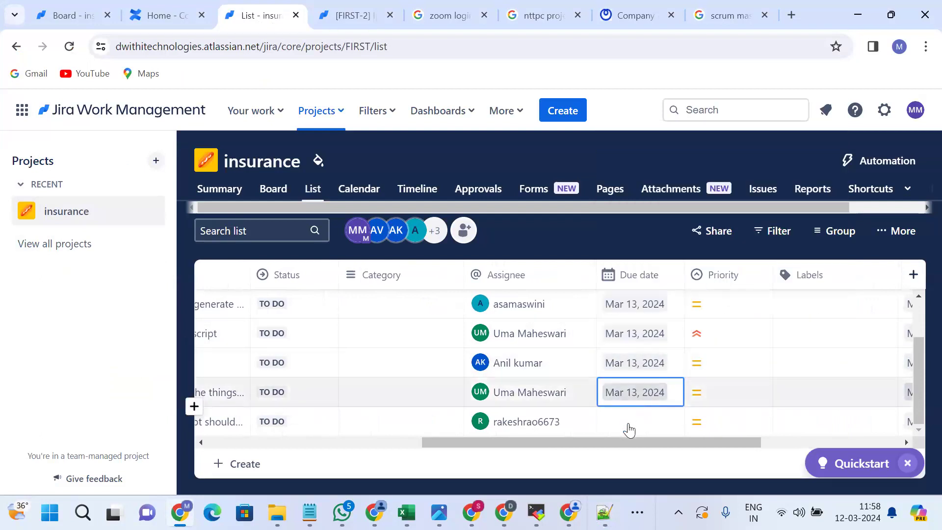
left_click(628, 423)
left_click(720, 300)
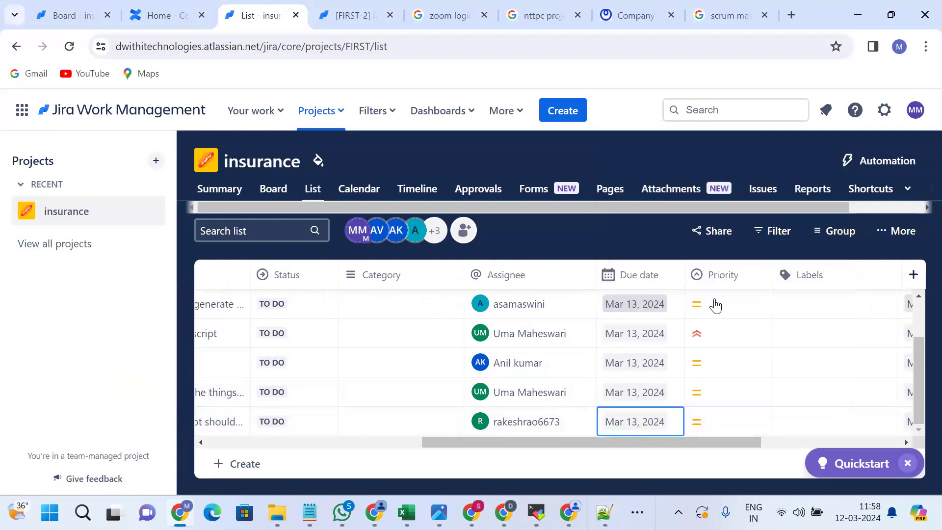
scroll(412, 411, "left", 5)
scroll(412, 411, "left", 3)
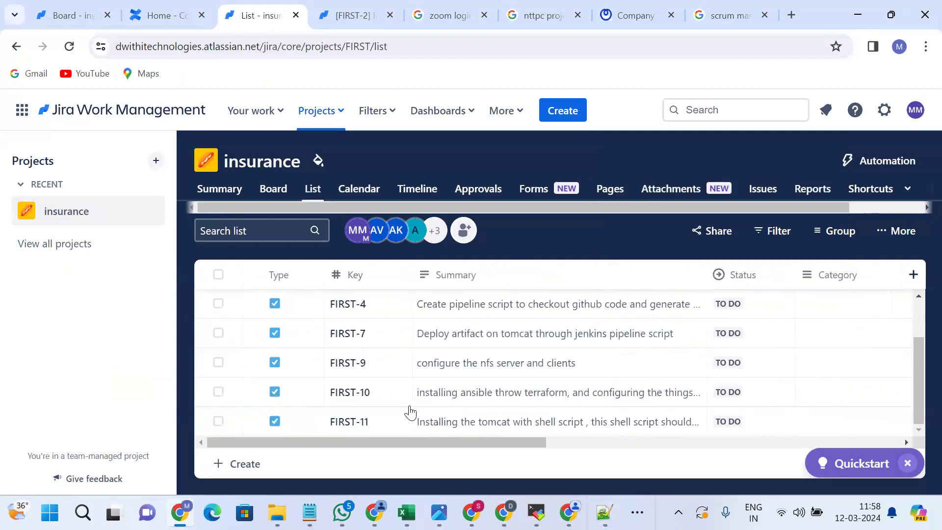
scroll(407, 397, "up", 2)
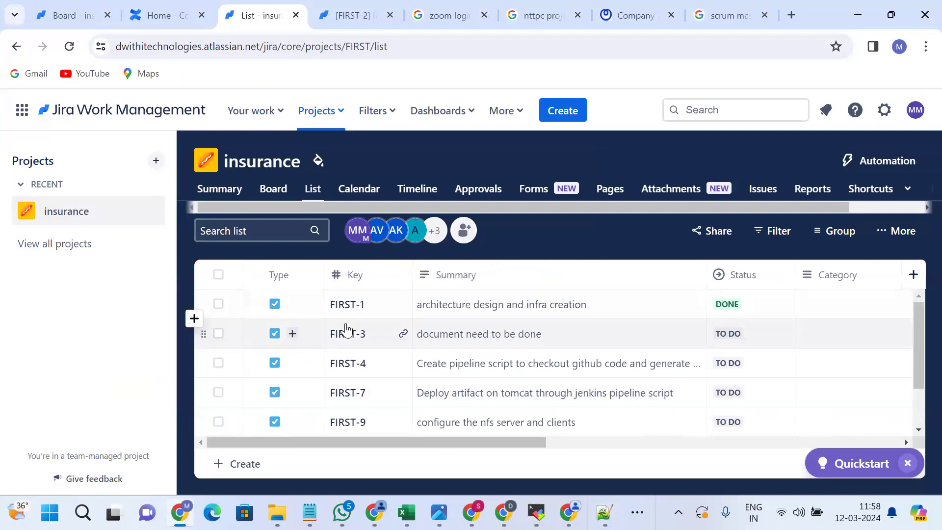
scroll(343, 331, "down", 2)
Create a To Do task 'migrating the server' (FIRST-12) at the bottom of the insurance list.
left_click(239, 464)
type("f")
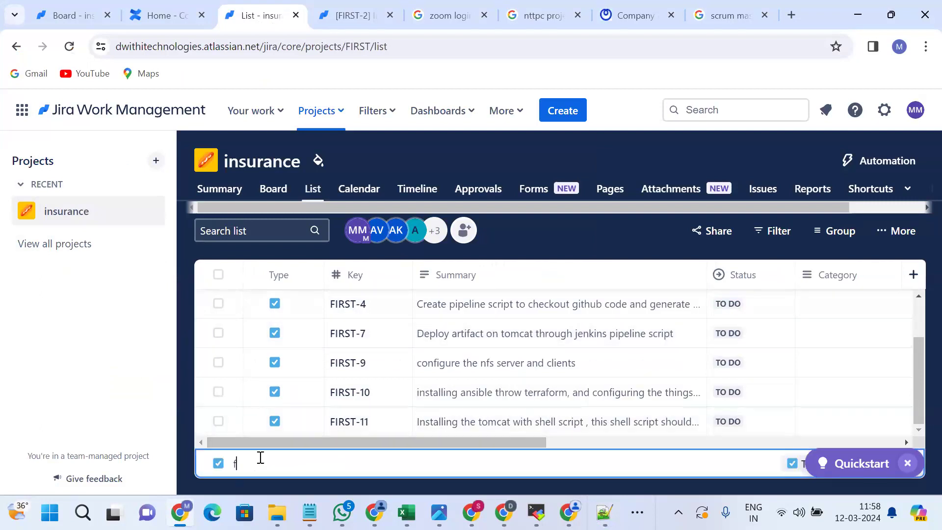
key("BackSpace")
type("migrating the server")
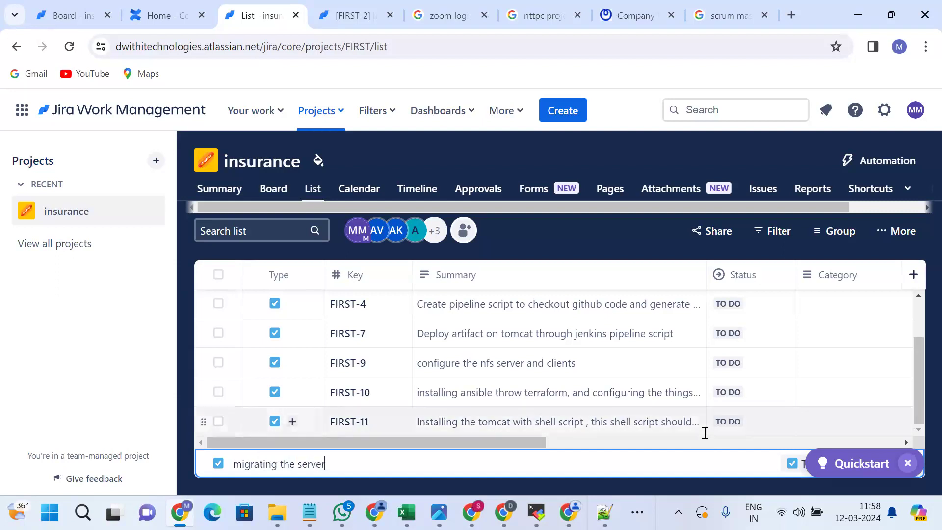
key("Return")
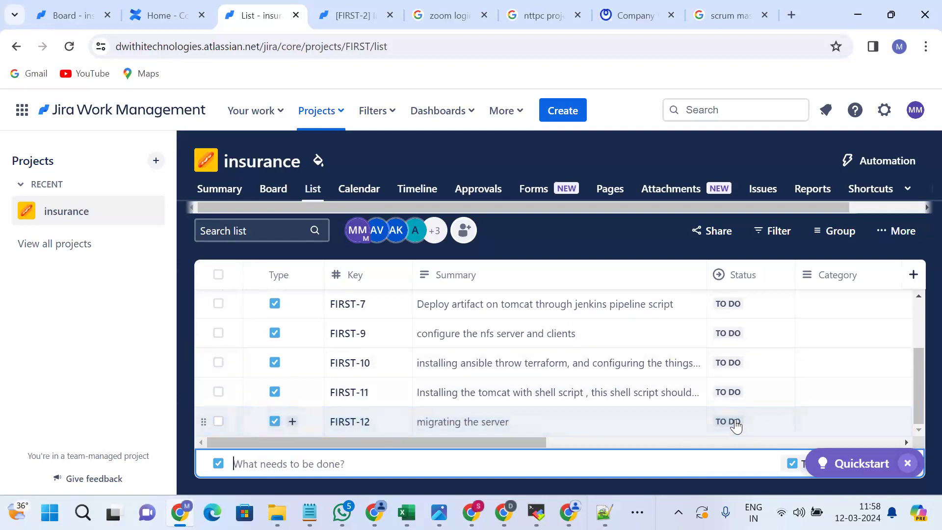
scroll(736, 424, "right", 6)
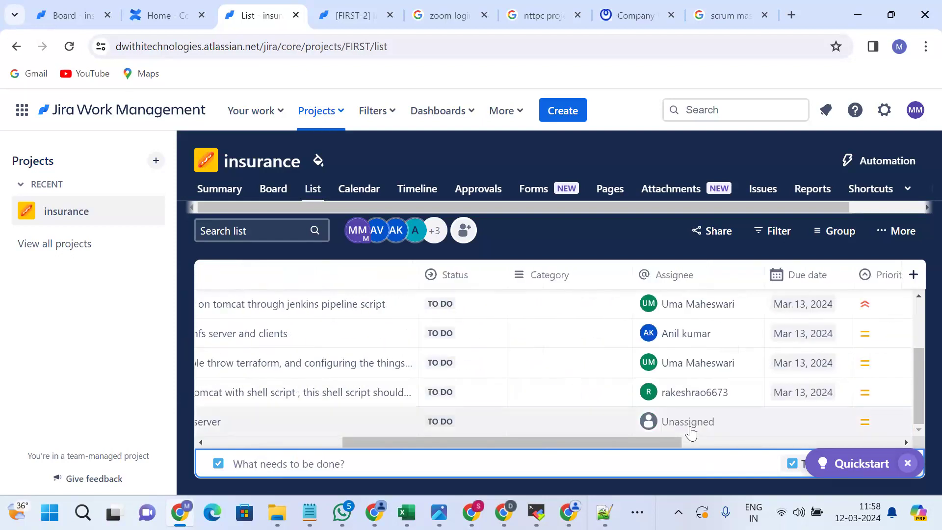
Assign FIRST-12 to the matching teammate by searching their name.
left_click(691, 423)
type("ani")
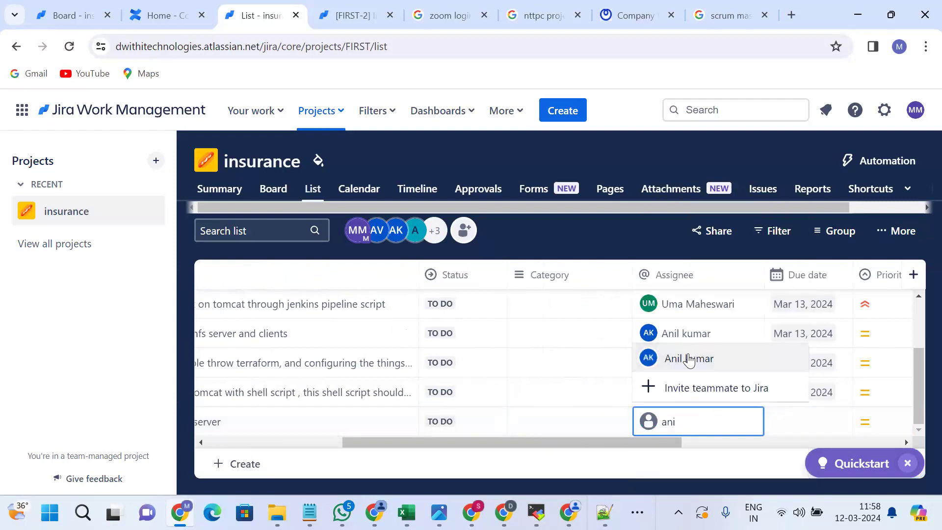
left_click(687, 358)
Give FIRST-12 a due date of Mar 18, 2024, then open the assignee-filtered board.
scroll(767, 421, "right", 3)
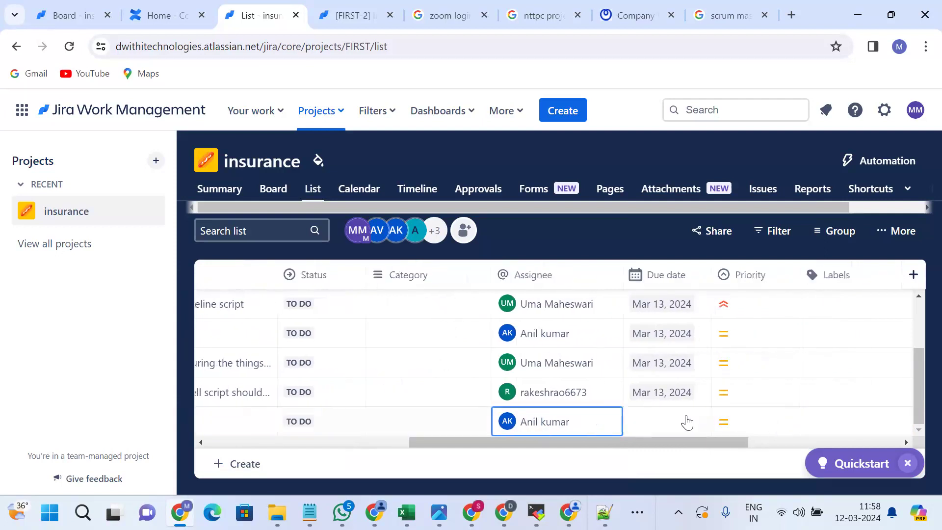
left_click(673, 427)
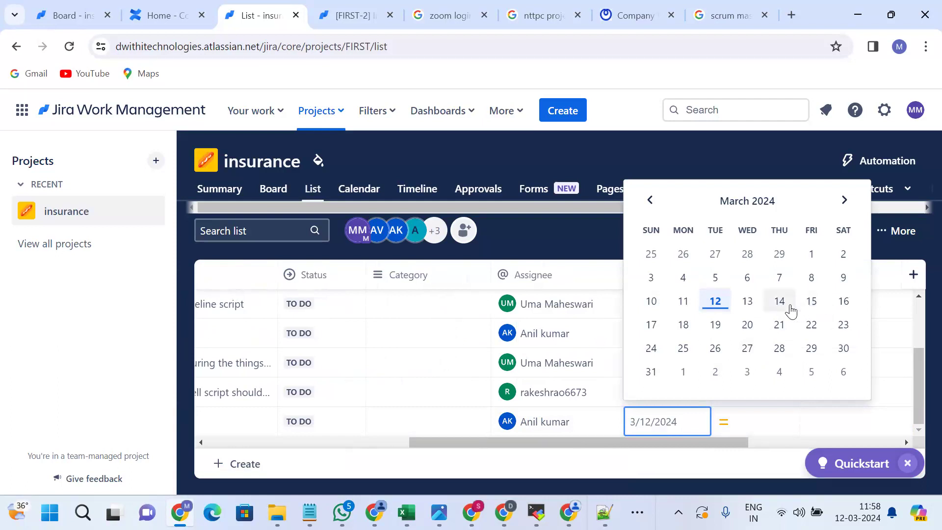
left_click(811, 303)
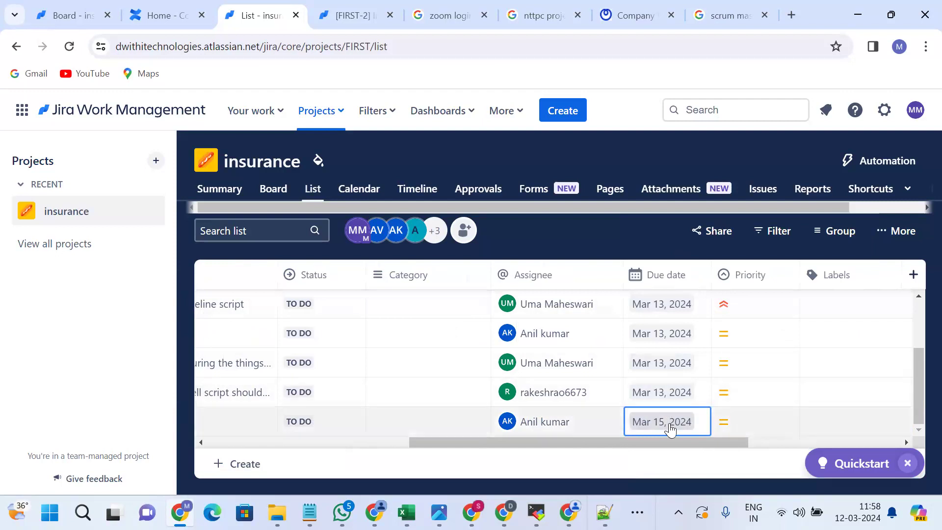
left_click(670, 424)
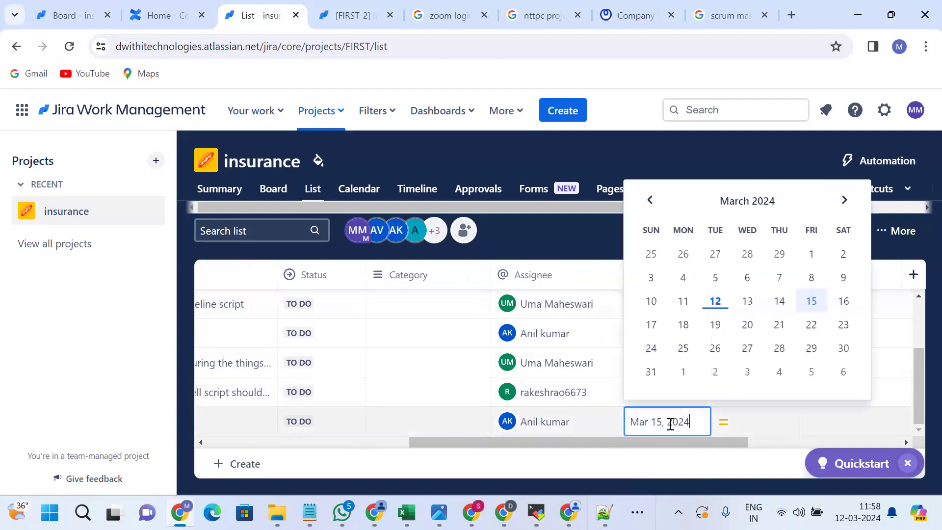
left_click(683, 325)
scroll(658, 380, "up", 3)
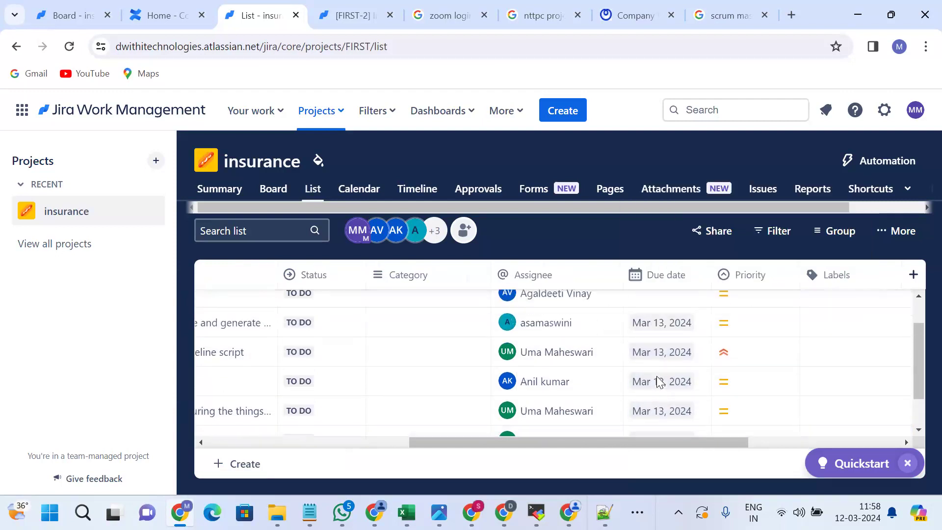
scroll(656, 375, "down", 3)
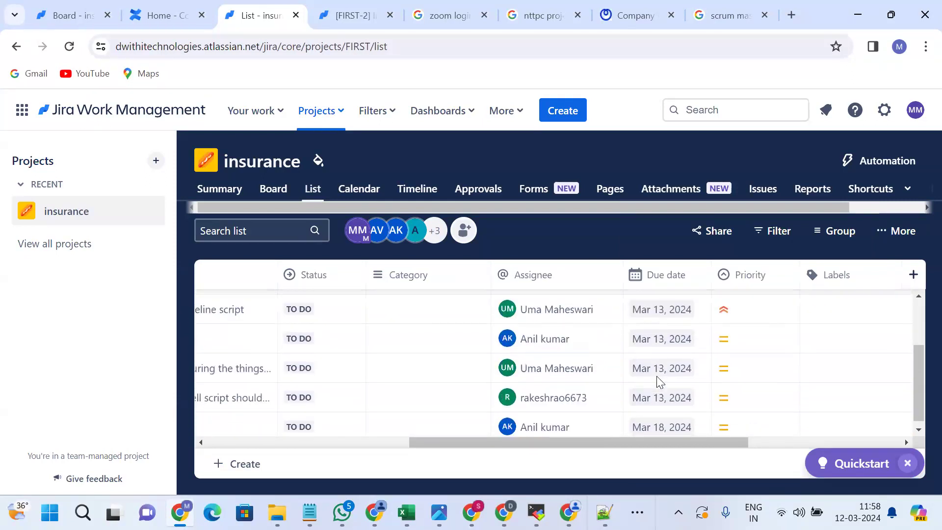
scroll(657, 376, "up", 3)
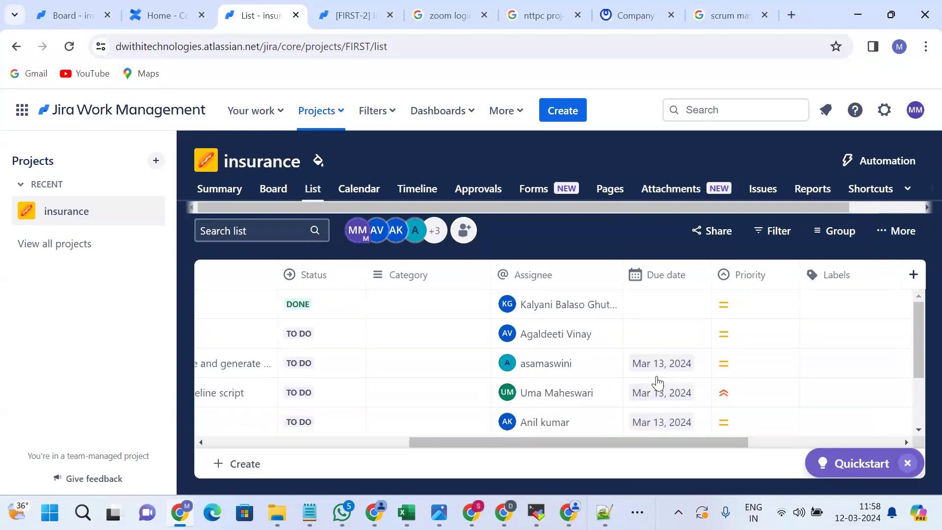
scroll(656, 376, "down", 3)
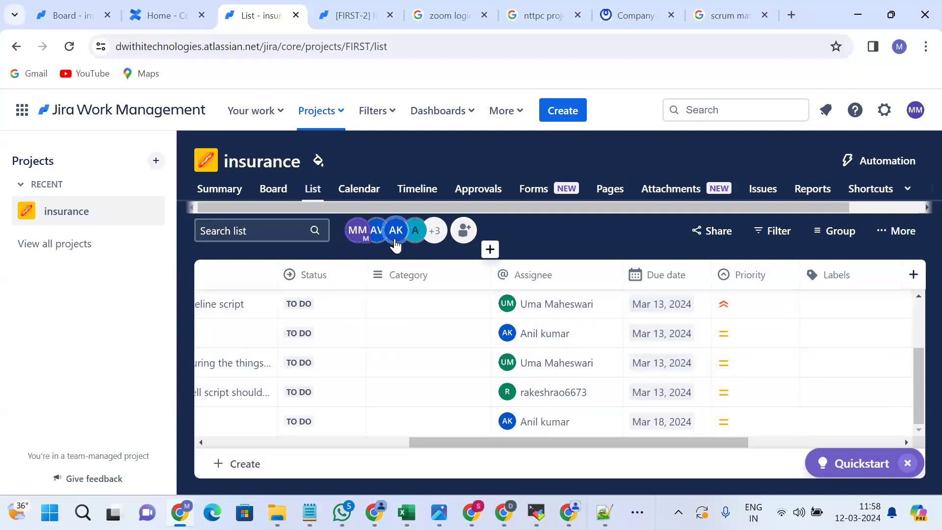
left_click(273, 190)
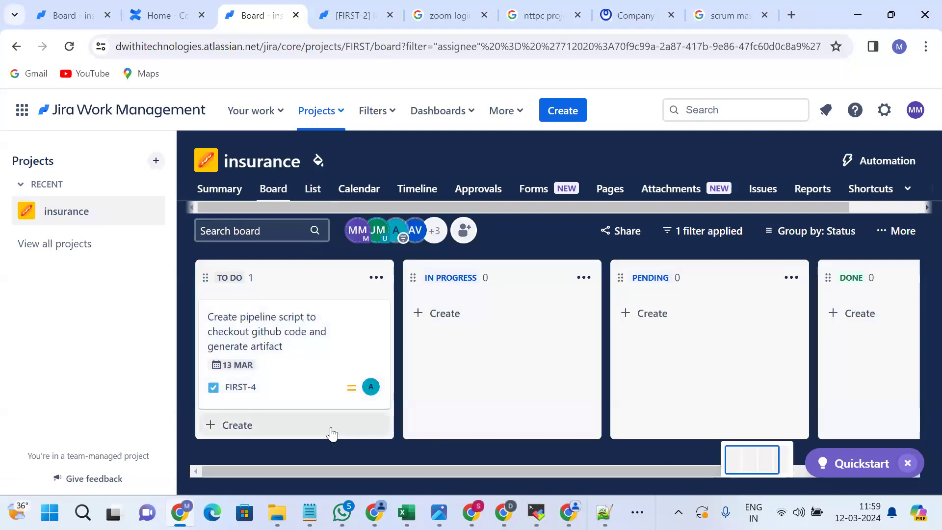
Review the filtered board showing only FIRST-4 under To Do, leaving the TO DO title unchanged.
left_click(246, 273)
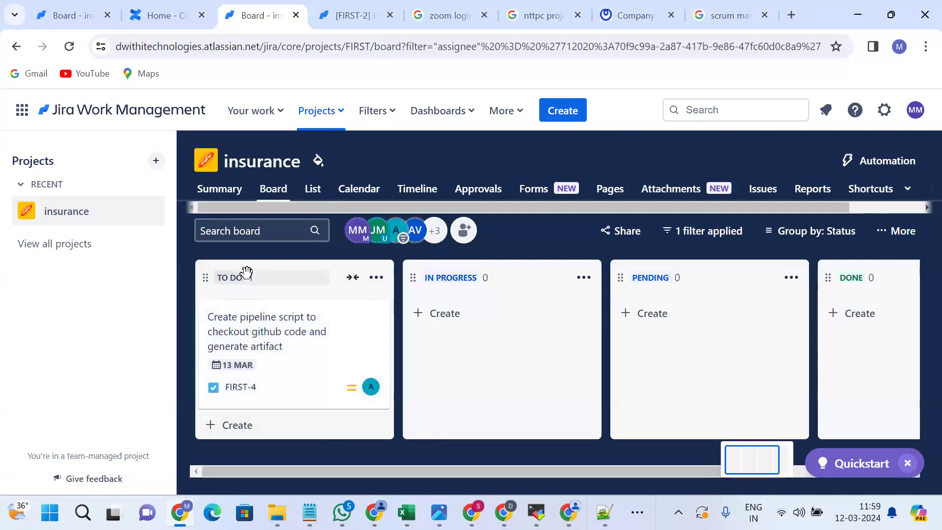
key("Return")
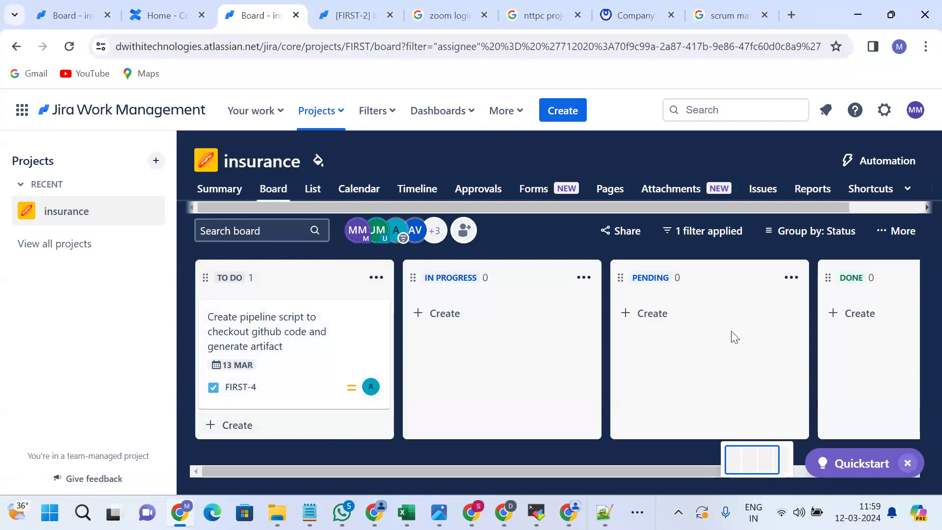
scroll(353, 312, "right", 3)
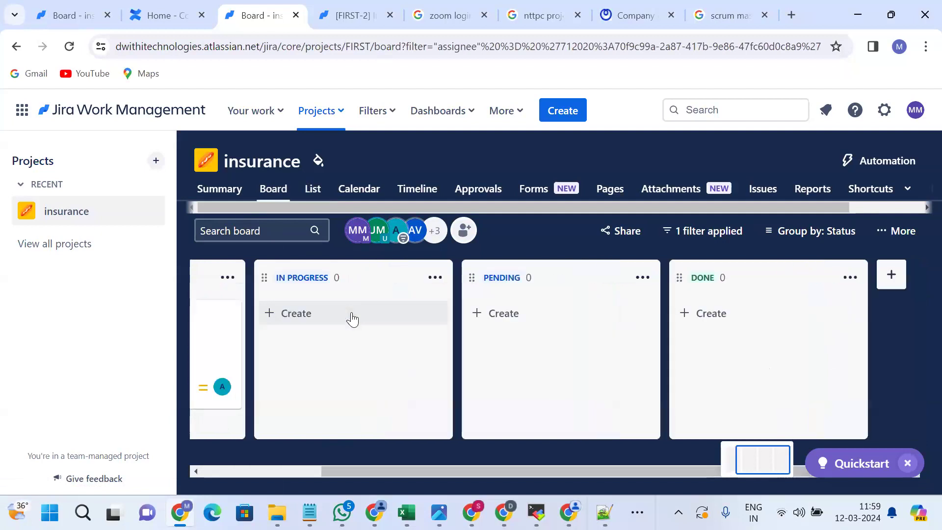
left_click(216, 191)
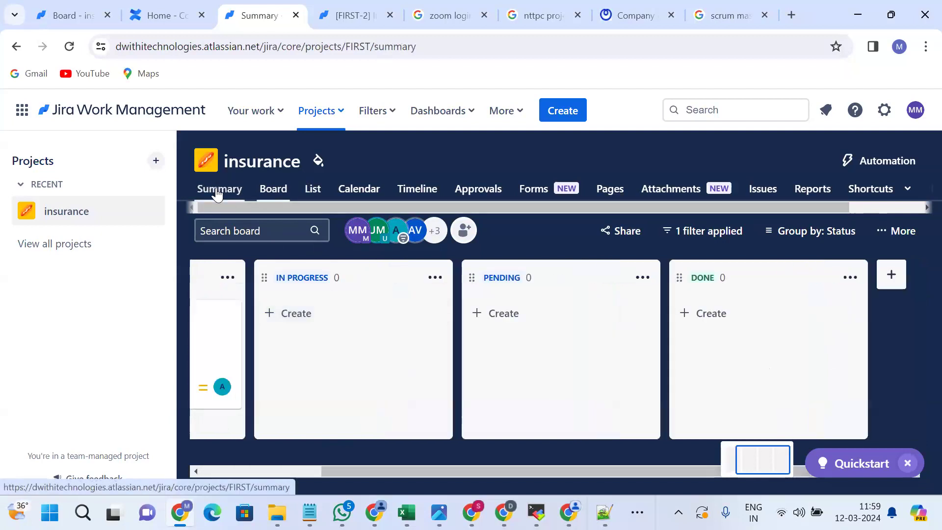
Scroll through the priority breakdown to team workload, highlighting the three teammates' 14% shares.
scroll(474, 373, "down", 5)
scroll(474, 373, "up", 5)
scroll(474, 368, "down", 10)
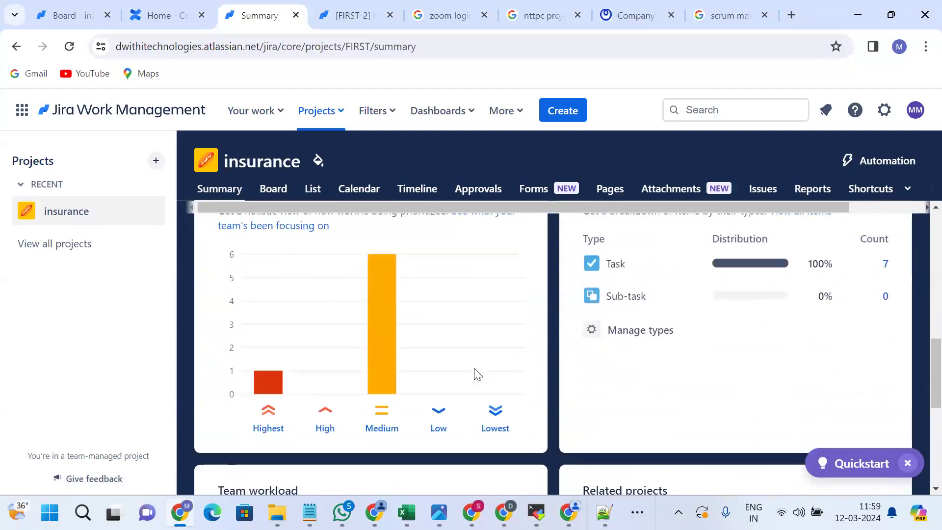
scroll(474, 368, "down", 5)
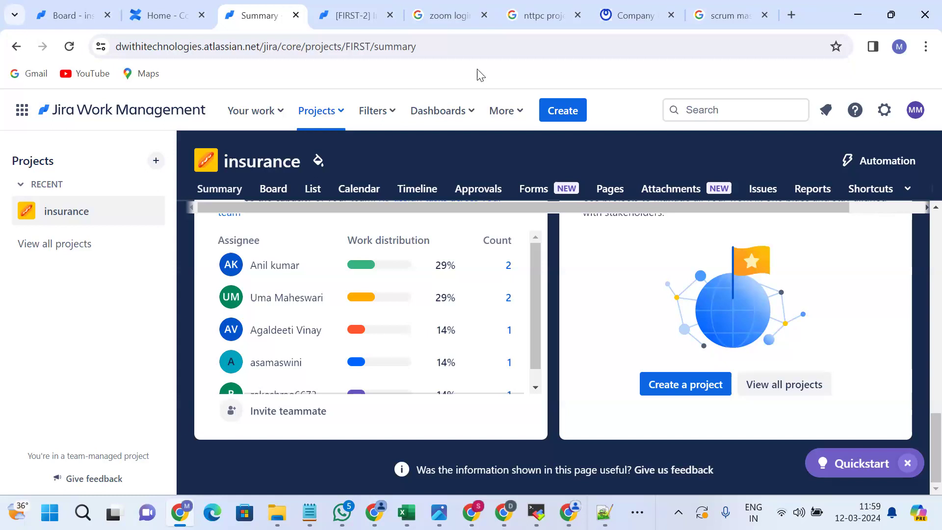
scroll(432, 270, "down", 1)
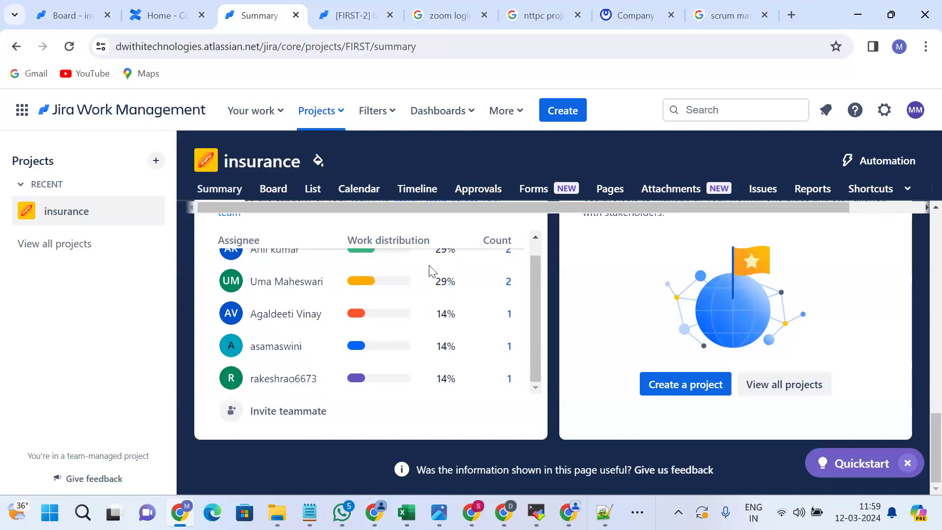
scroll(360, 380, "up", 1)
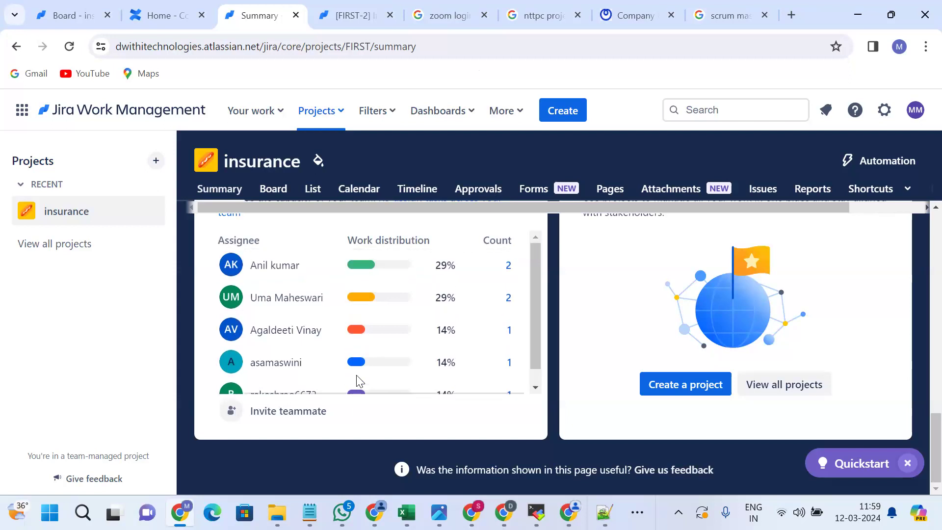
scroll(360, 380, "down", 1)
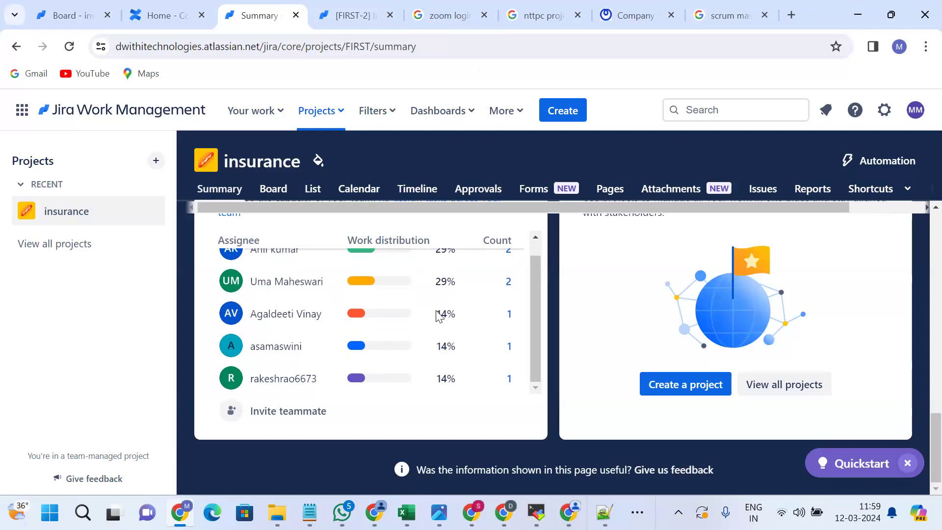
left_click_drag(437, 313, 460, 319)
left_click_drag(434, 351, 461, 352)
left_click_drag(435, 380, 480, 383)
scroll(481, 383, "up", 1)
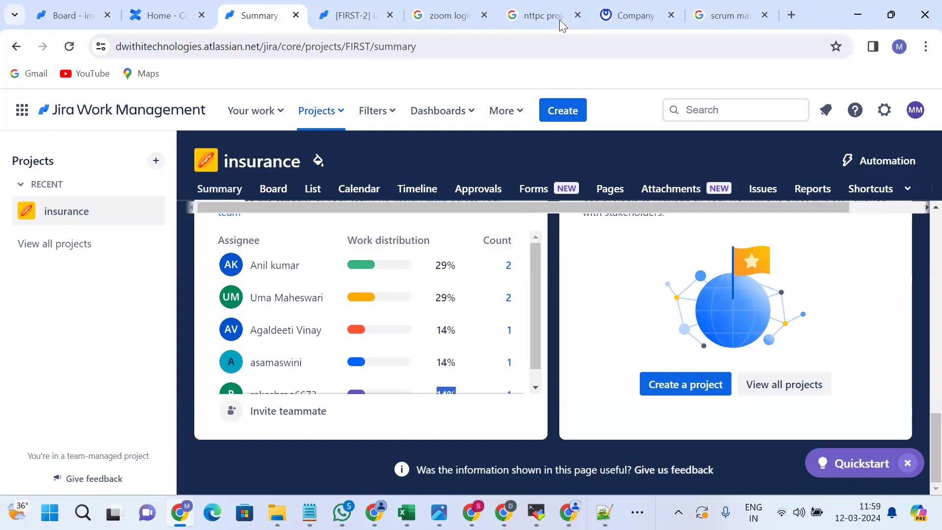